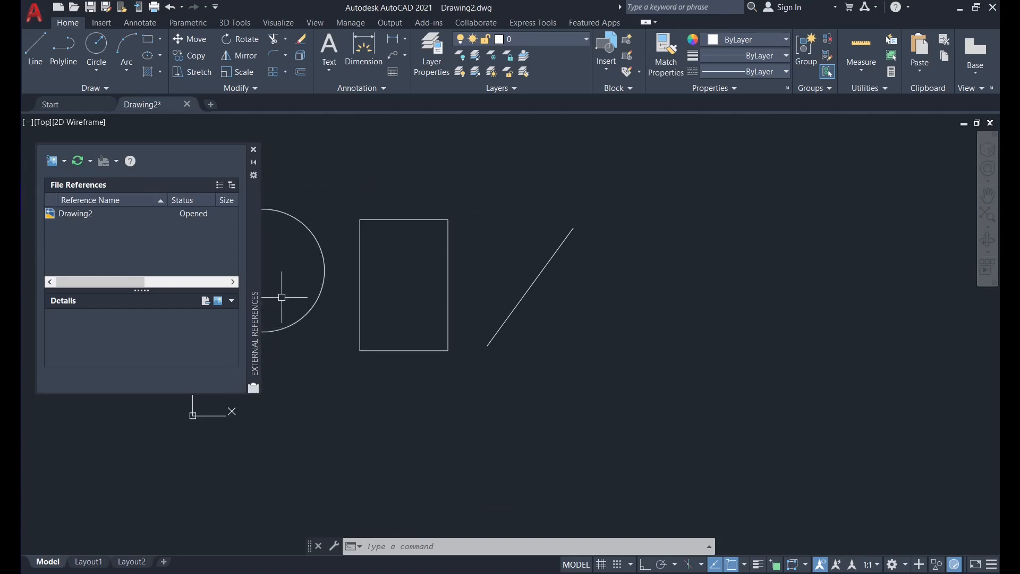
Start attaching a DWG external reference and choose Forge Academy1.dwg from the Forge A folder
left_click(65, 214)
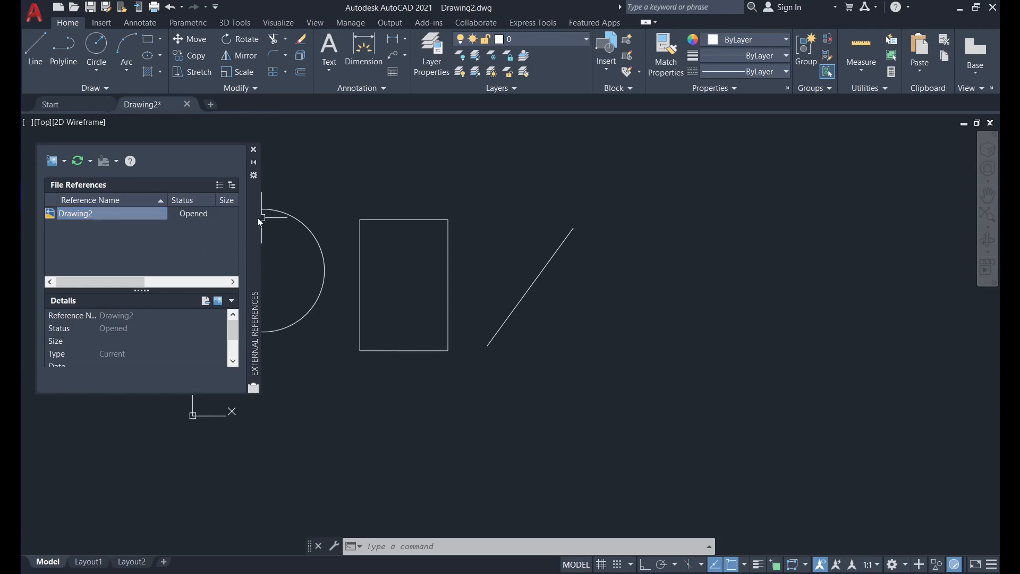
left_click(66, 162)
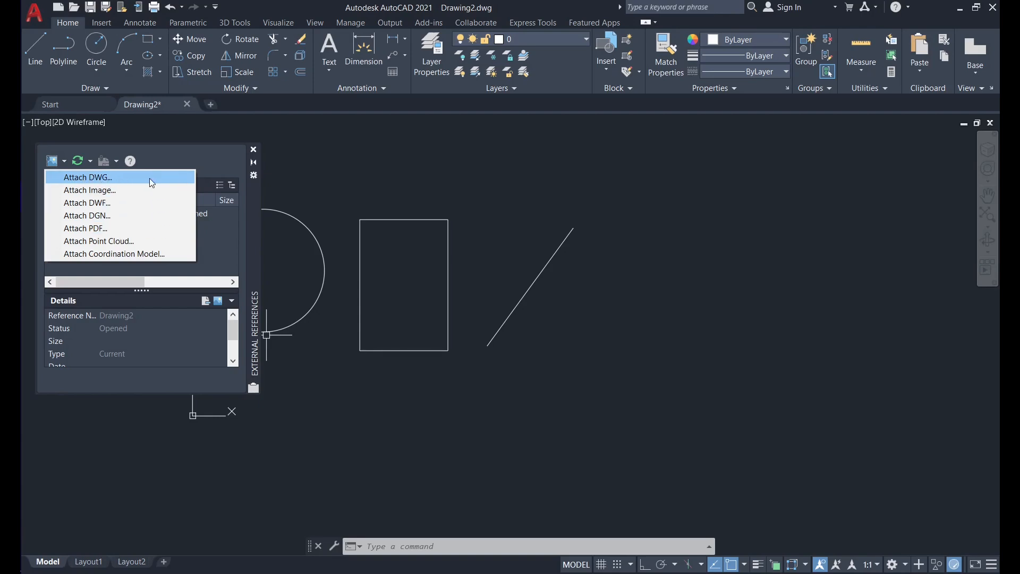
left_click(120, 179)
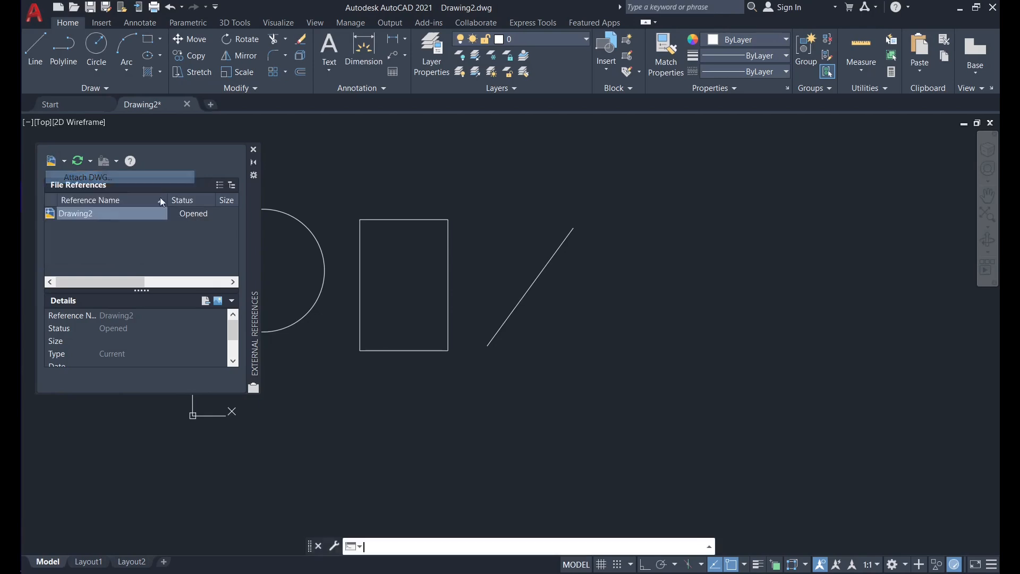
left_click_drag(278, 242, 361, 162)
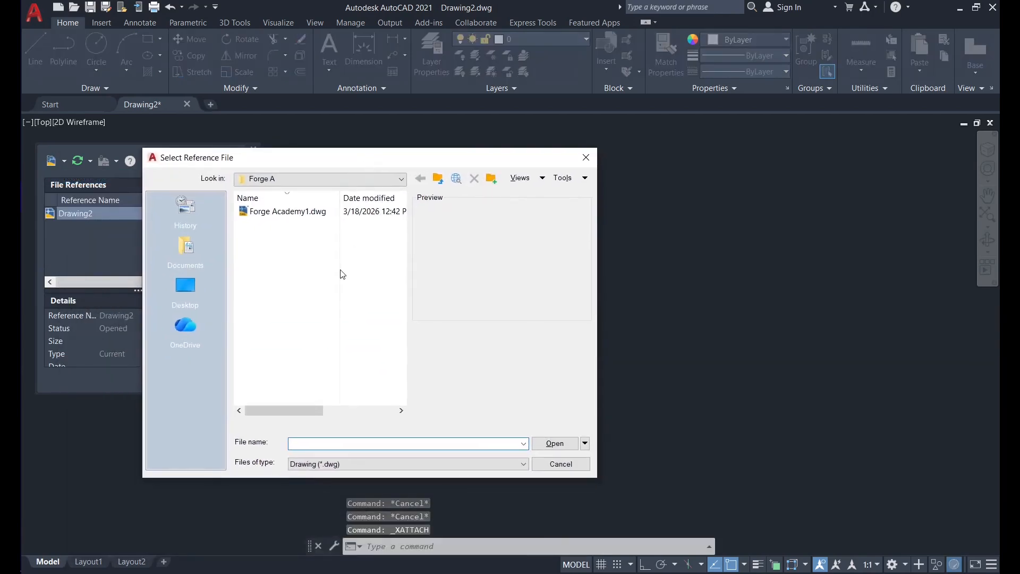
left_click(291, 212)
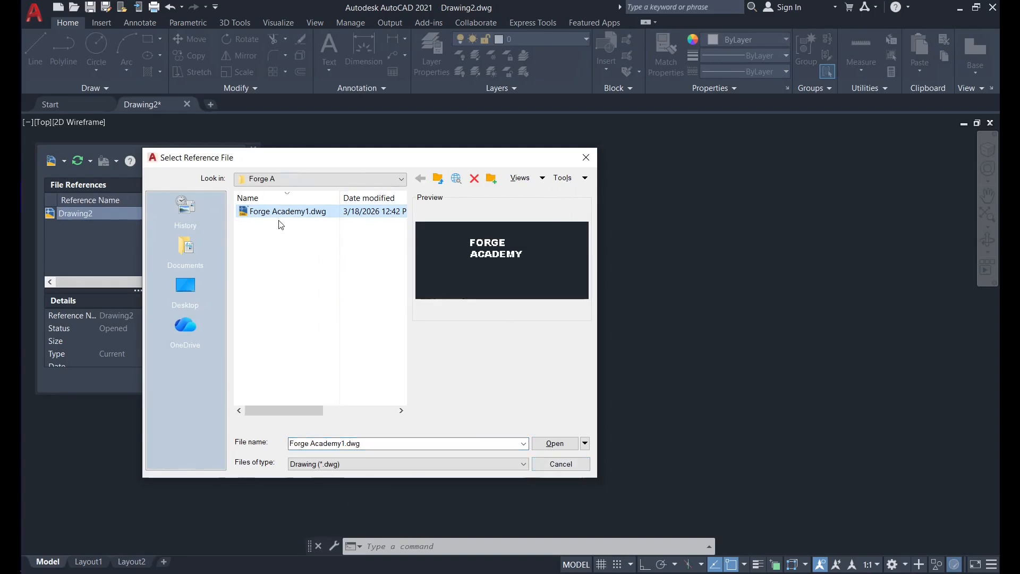
left_click(558, 447)
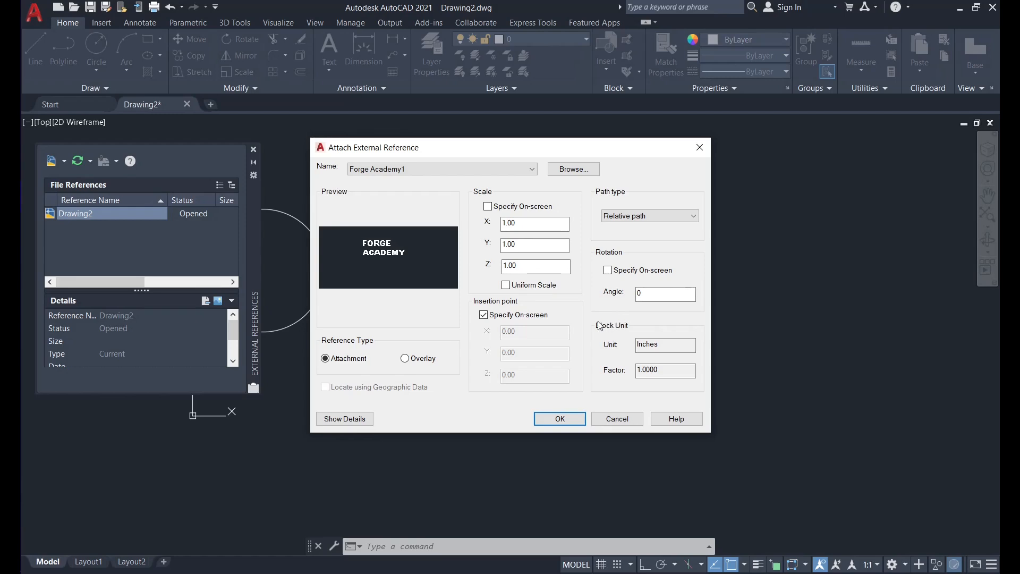
Attach Forge Academy1 with a relative path and an on-screen insertion point, placing it beyond the diagonal line, away from the rectangle
left_click(521, 319)
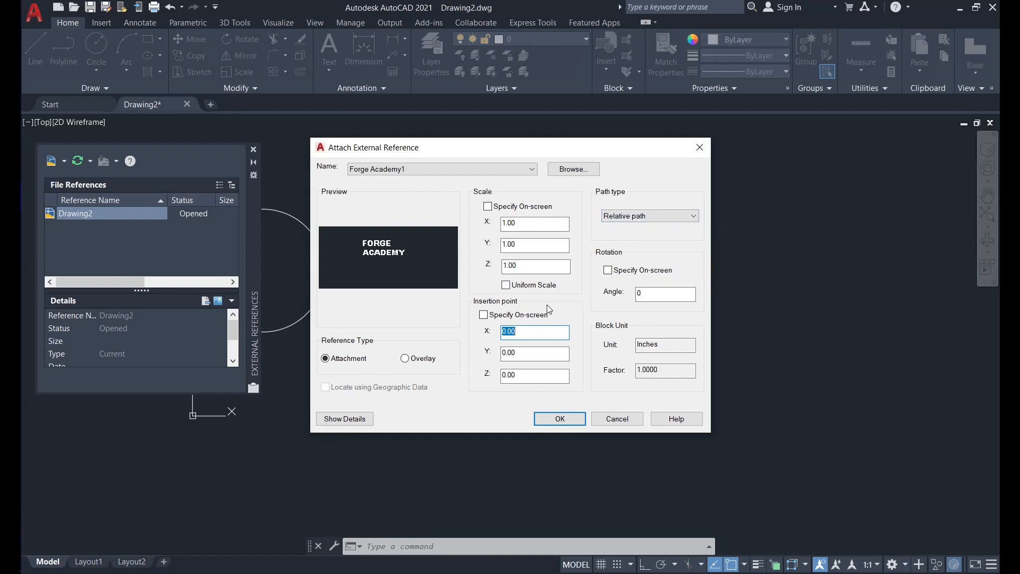
left_click(665, 217)
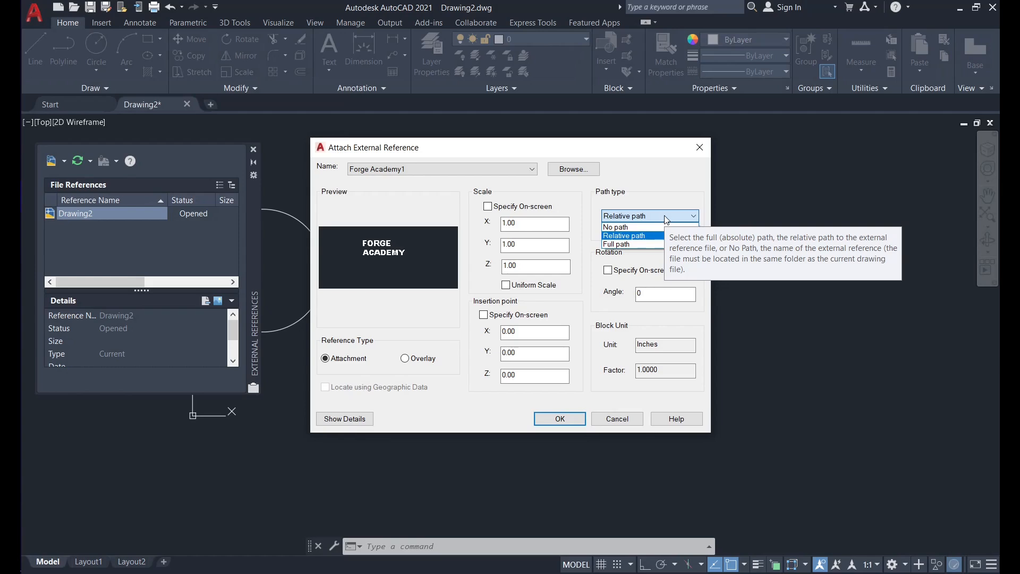
left_click(631, 239)
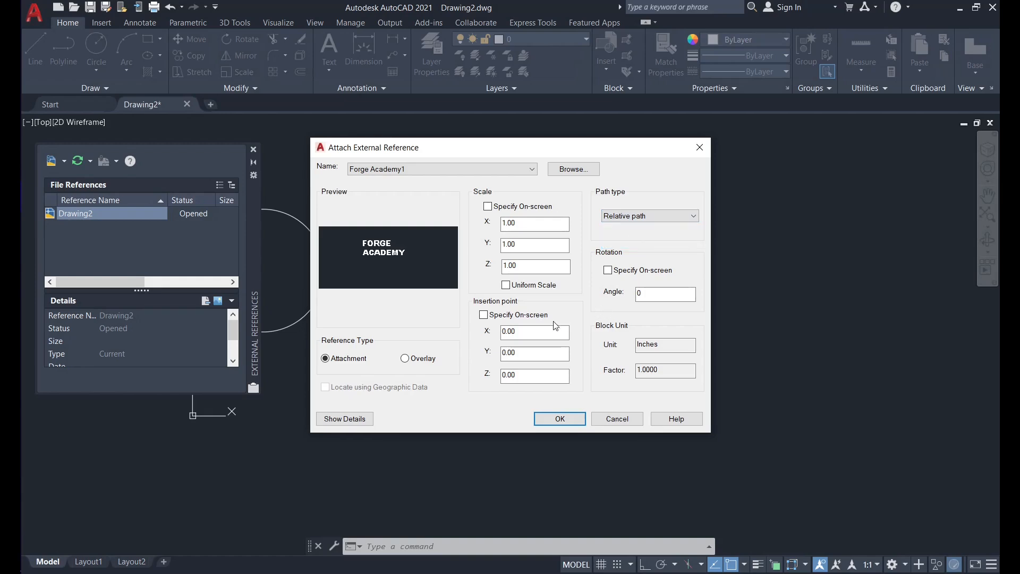
left_click(508, 316)
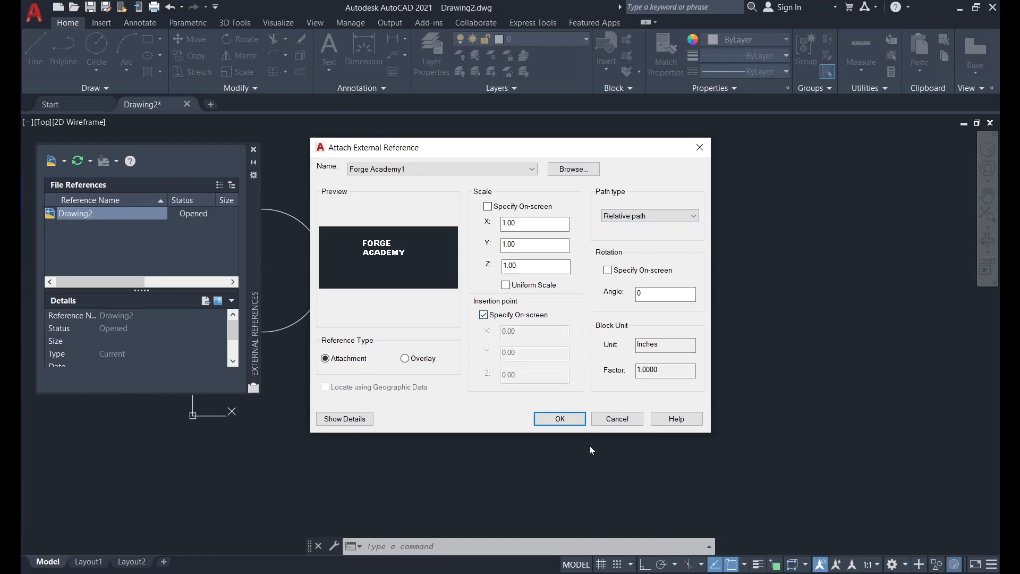
left_click(560, 419)
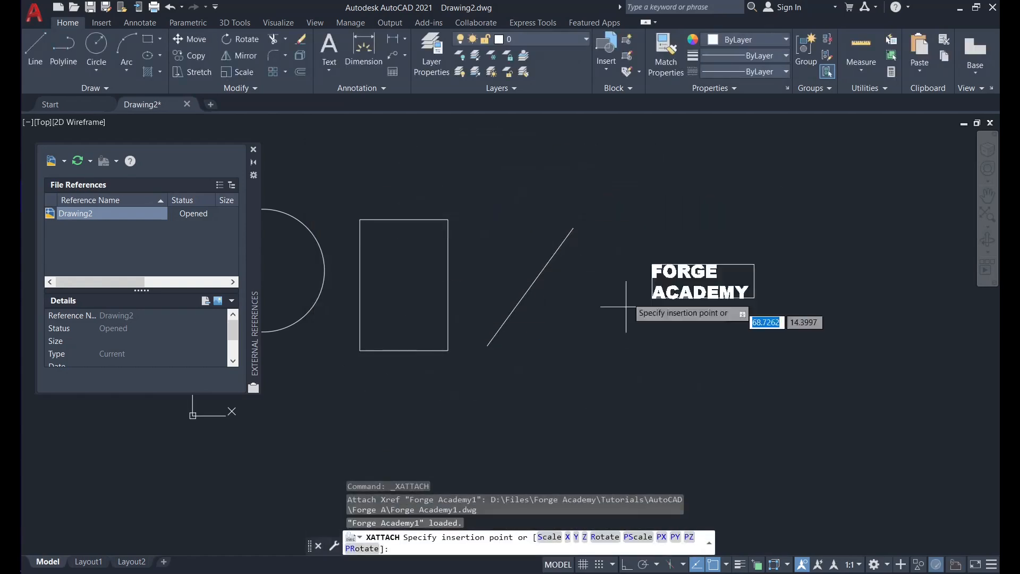
left_click(654, 217)
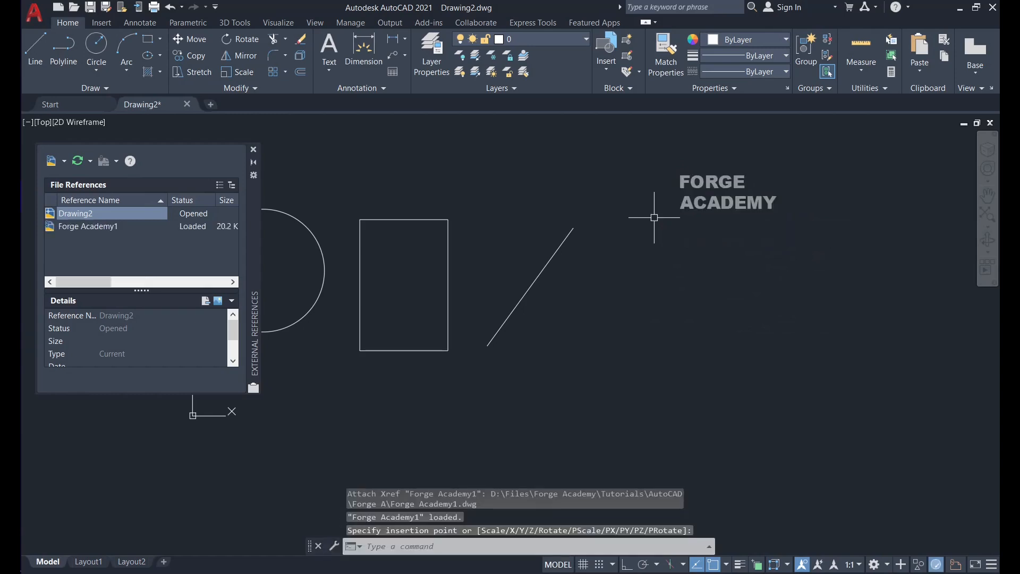
Examine the attached FORGE ACADEMY reference up close and in relation to the circle, rectangle and line
scroll(724, 246, "down", 2)
scroll(724, 206, "up", 8)
scroll(640, 204, "down", 4)
scroll(671, 220, "up", 5)
middle_click_drag(667, 218, 564, 317)
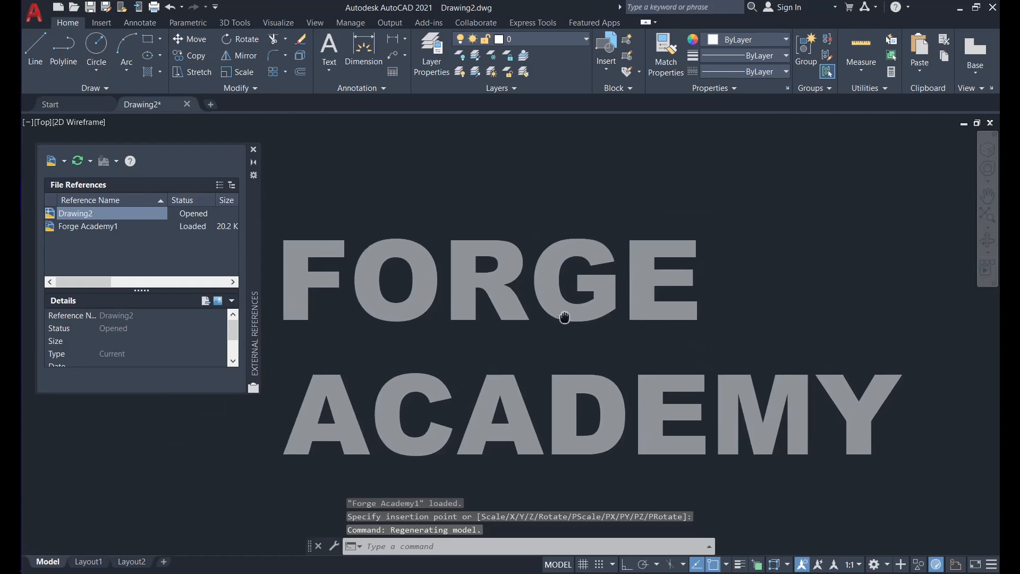
scroll(474, 313, "down", 10)
middle_click_drag(413, 319, 515, 267)
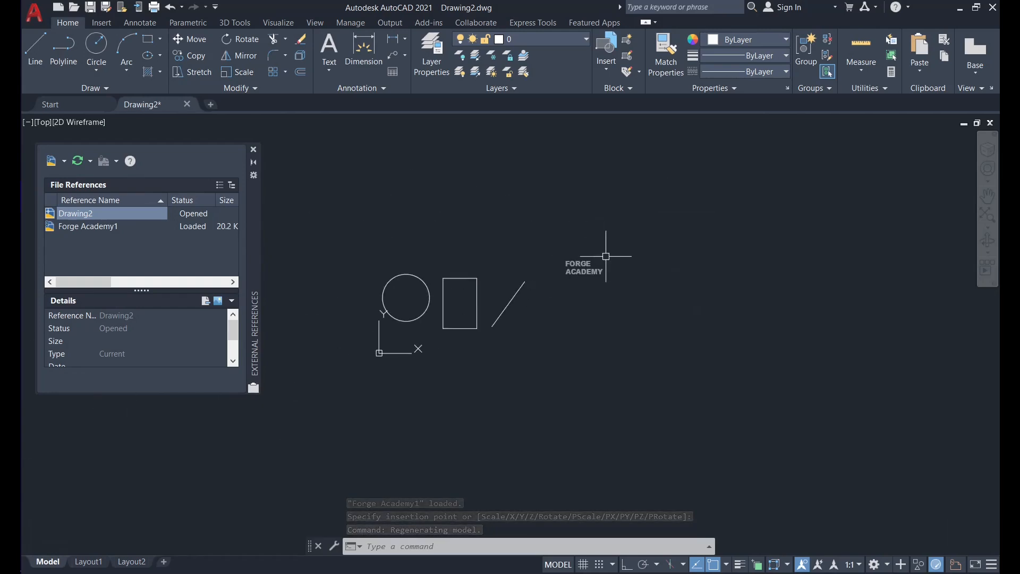
scroll(606, 256, "up", 3)
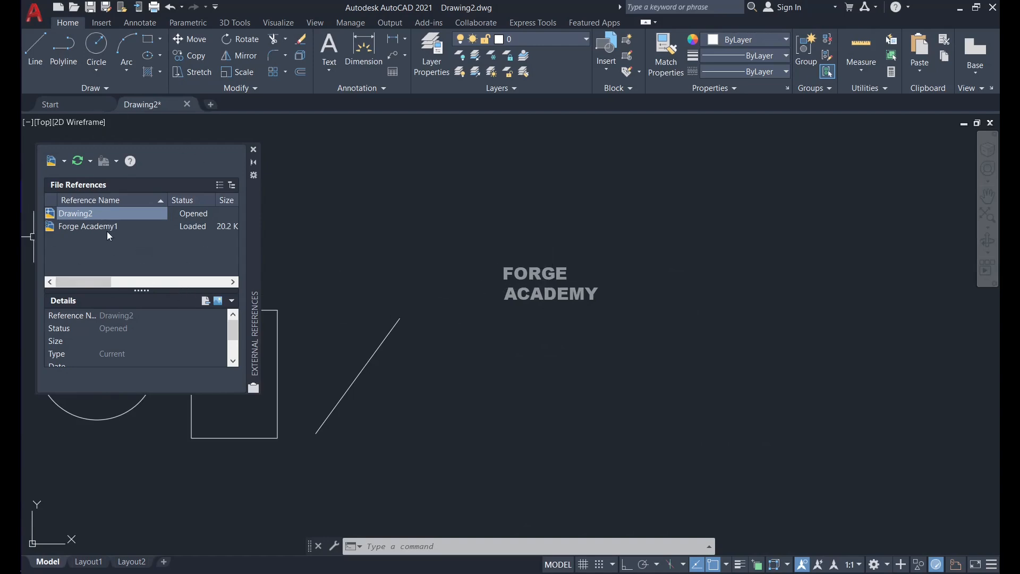
Open the source drawing of the Forge Academy1 reference for editing
mouse_move(100, 232)
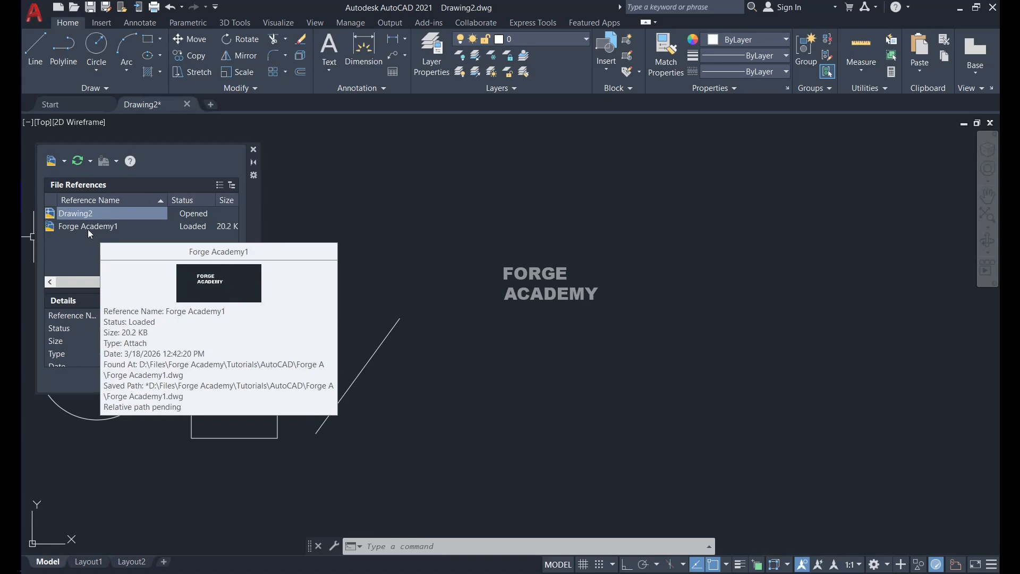
left_click(75, 227)
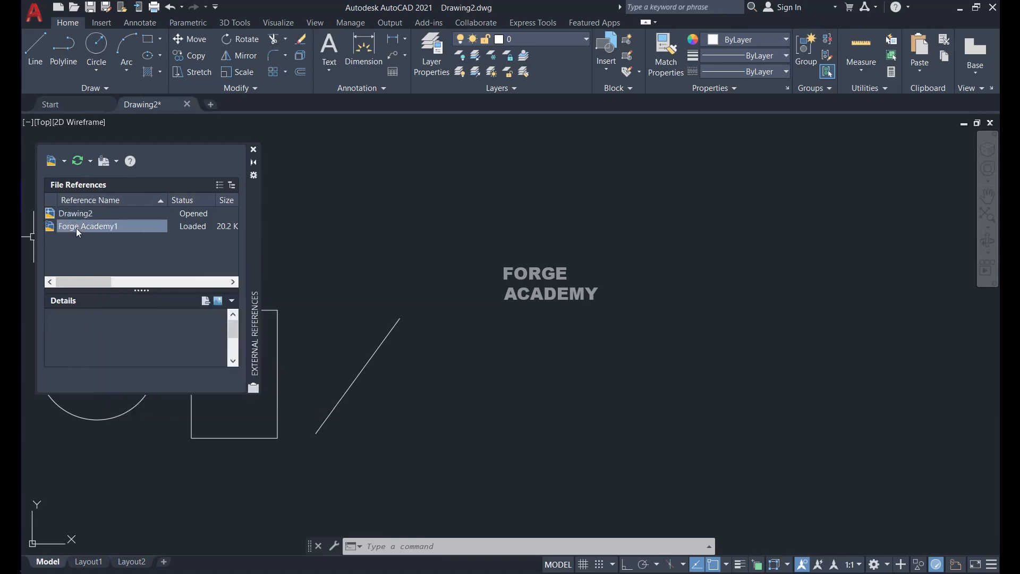
right_click(75, 228)
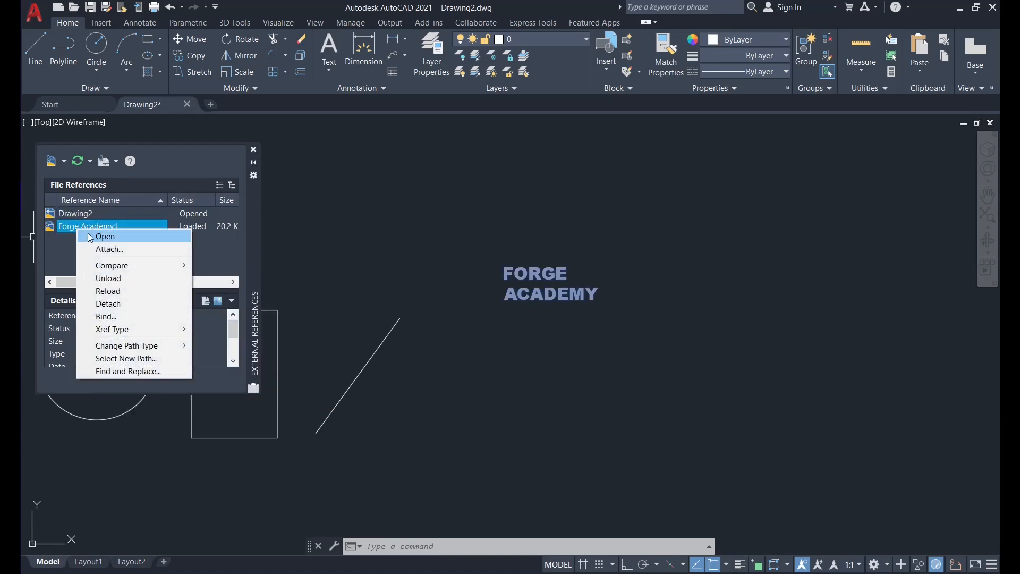
left_click(118, 239)
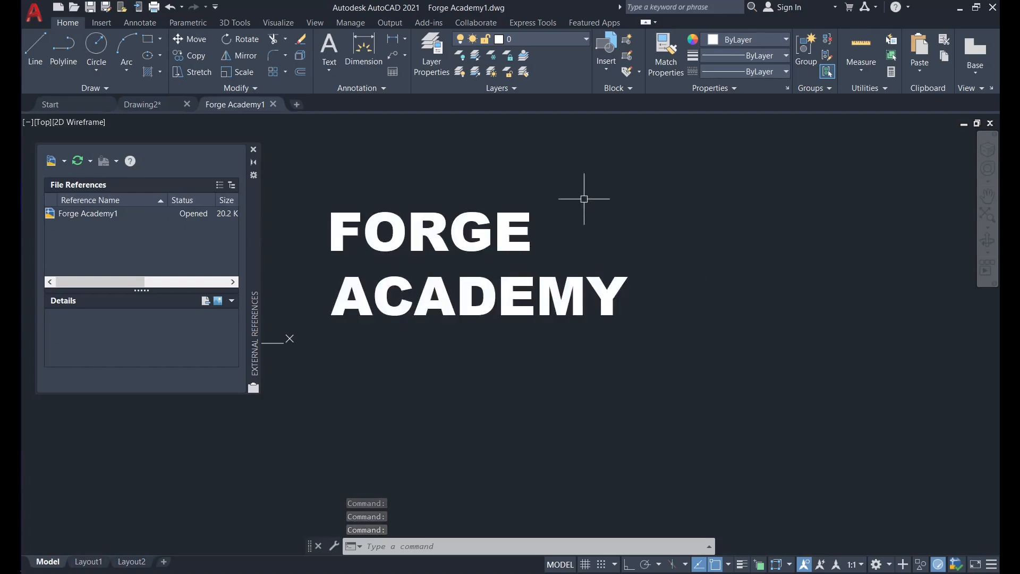
Draw a rectangle enclosing the FORGE ACADEMY text in the source drawing and save the file
type("rec")
key("Return")
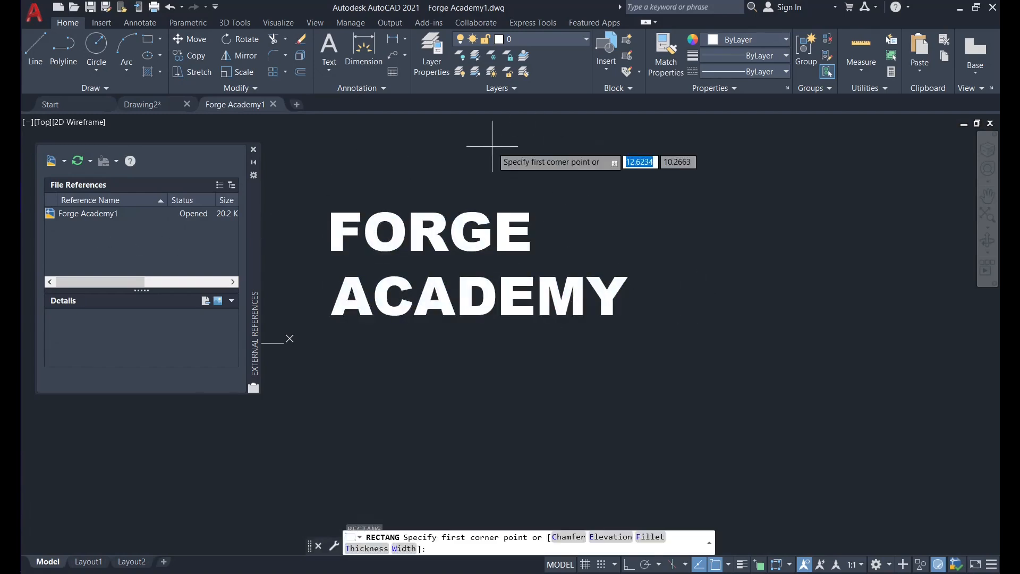
left_click(300, 186)
left_click(645, 339)
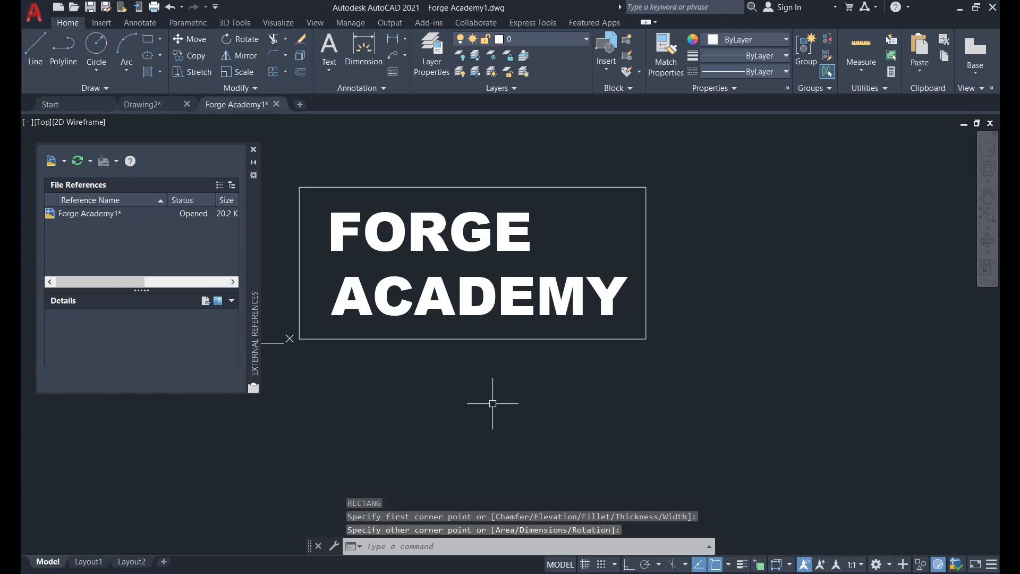
key("ctrl+s")
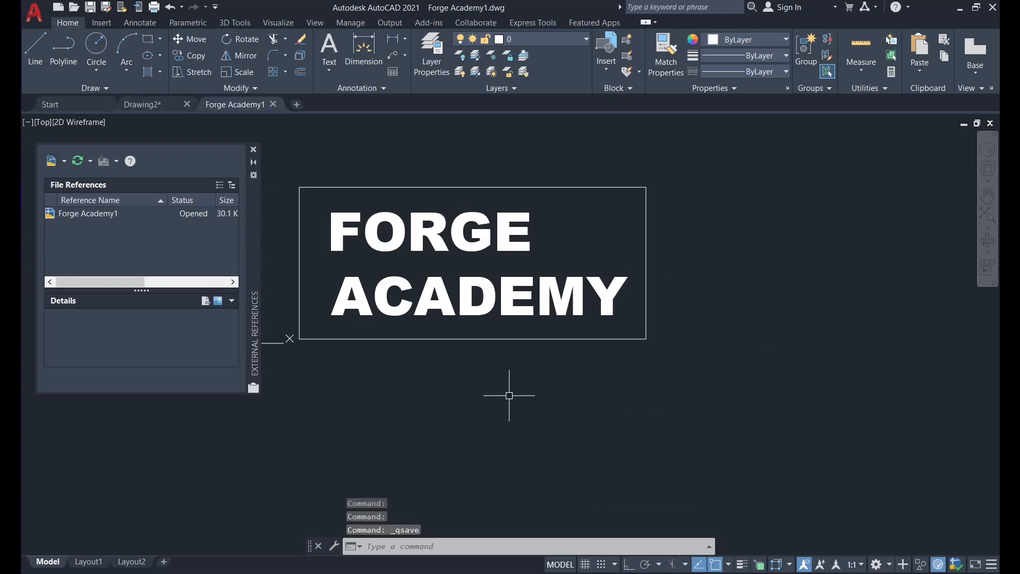
Return to Drawing2 and reload the Forge Academy1 reference, declining the comparison of changes
left_click(152, 105)
left_click(476, 340)
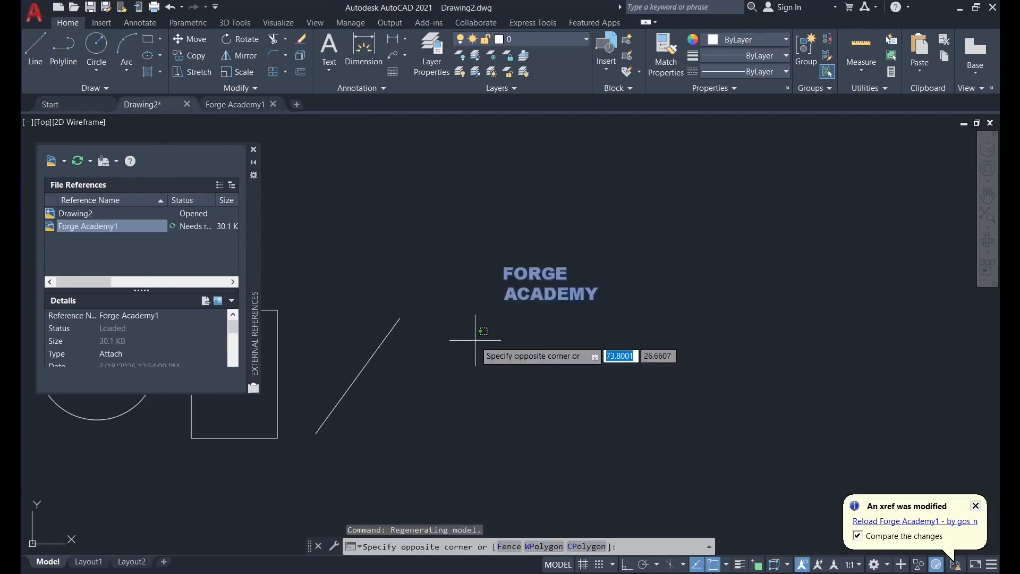
middle_click_drag(457, 341, 547, 291)
key("Escape")
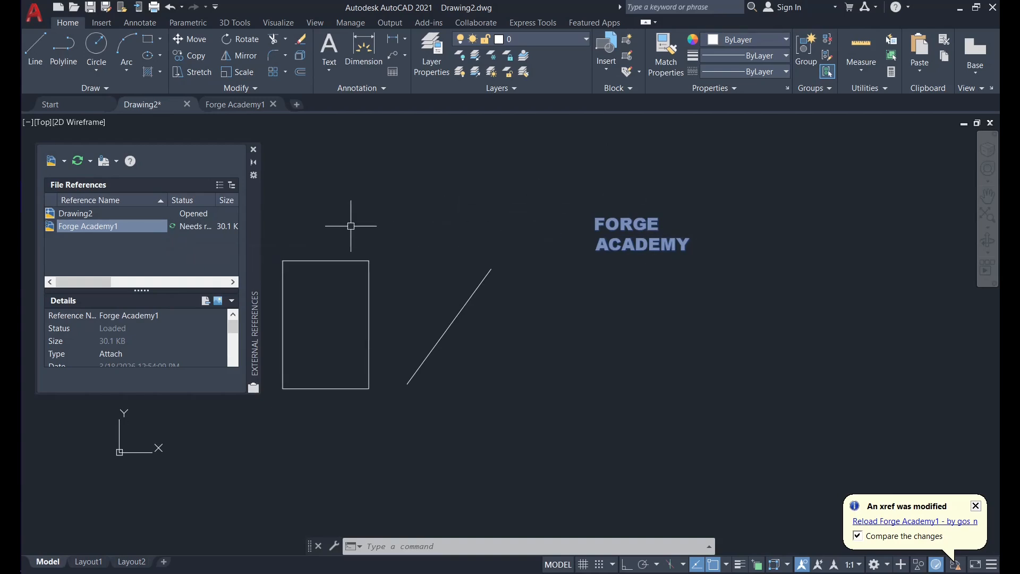
right_click(82, 227)
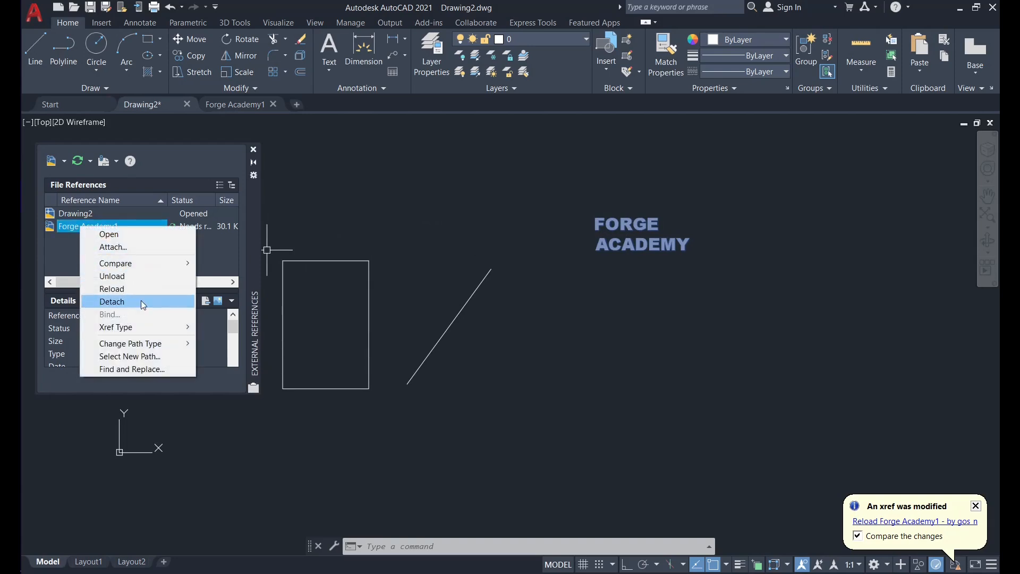
left_click(132, 292)
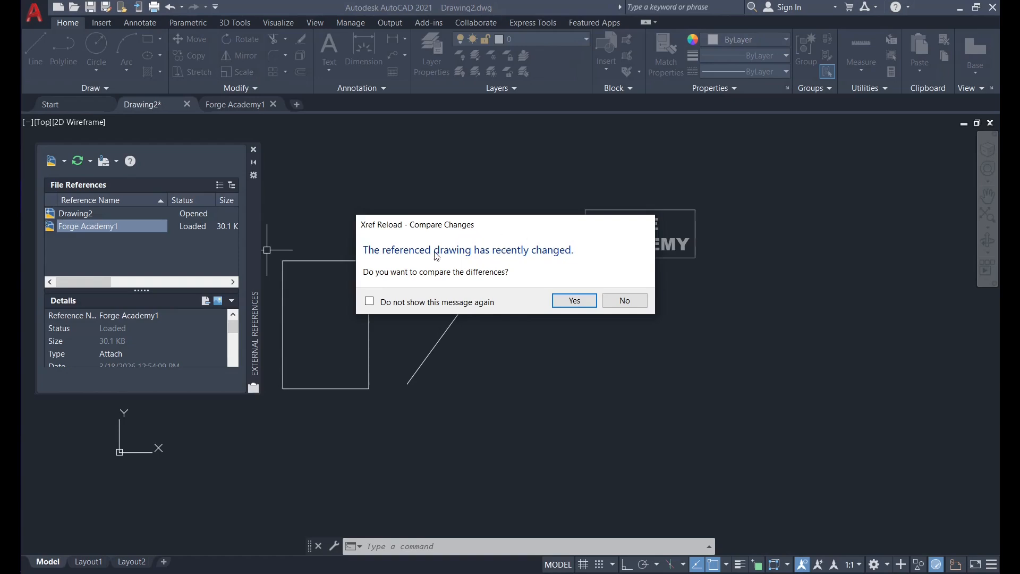
left_click(625, 301)
Inspect the reloaded FORGE ACADEMY reference in Drawing2 and check it against its source drawing
scroll(738, 207, "up", 2)
scroll(563, 218, "up", 4)
scroll(563, 217, "down", 2)
left_click(360, 164)
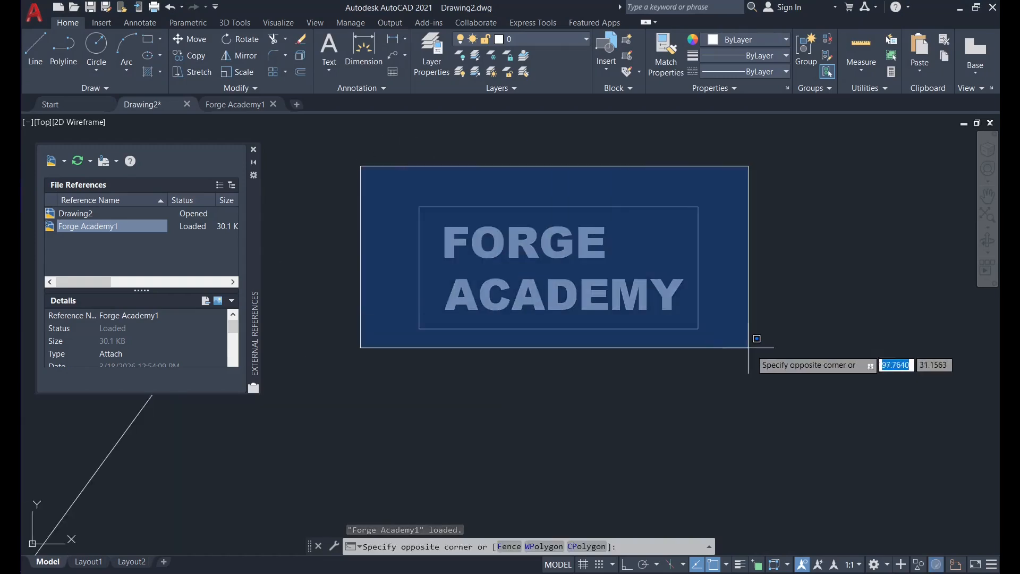
left_click(773, 356)
key("Escape")
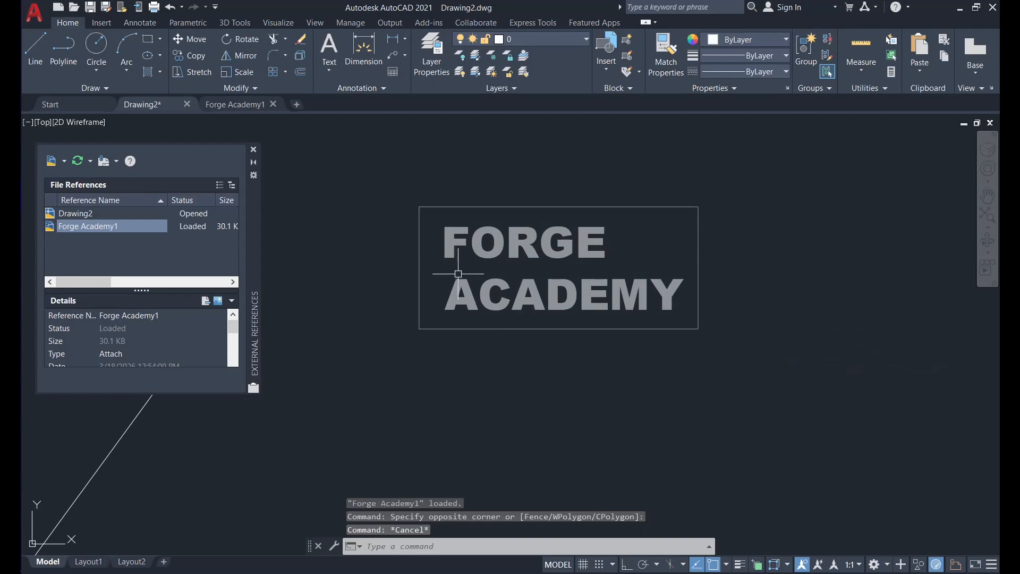
left_click(222, 104)
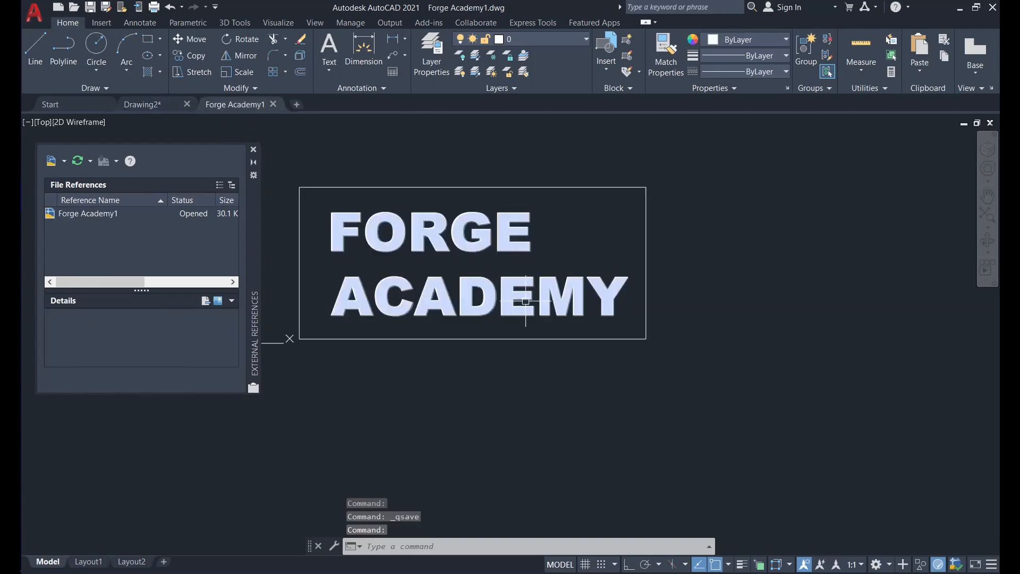
left_click(140, 104)
scroll(550, 265, "down", 6)
mouse_move(429, 307)
middle_mouse_down()
mouse_move(487, 273)
mouse_move(624, 272)
middle_mouse_up()
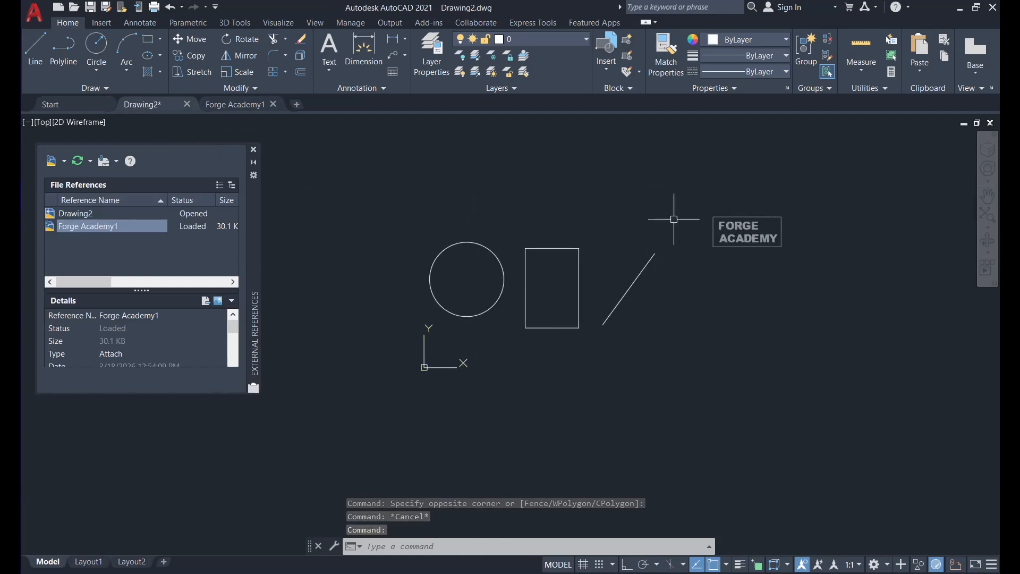
middle_click_drag(824, 255, 742, 272)
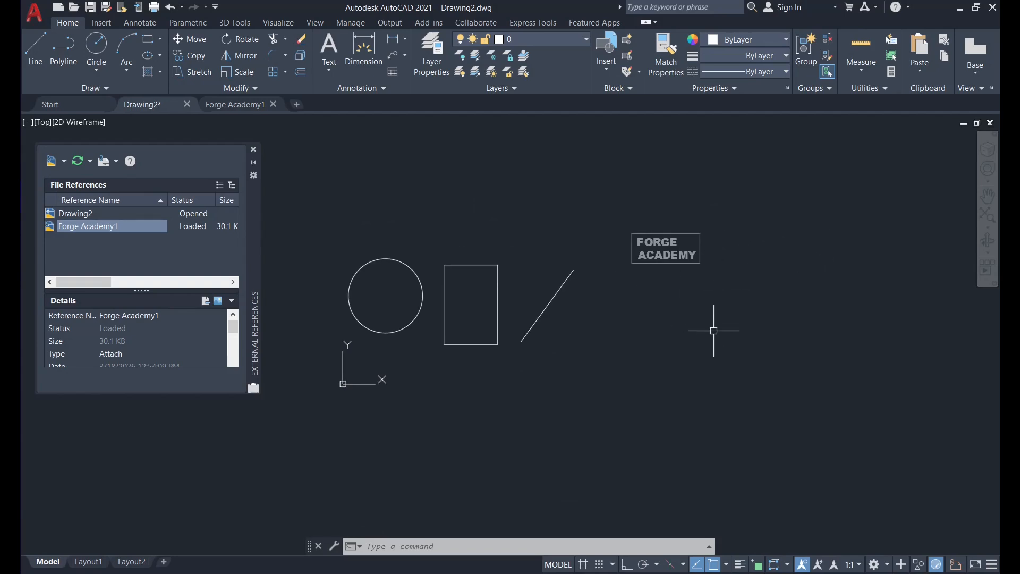
scroll(737, 263, "up", 6)
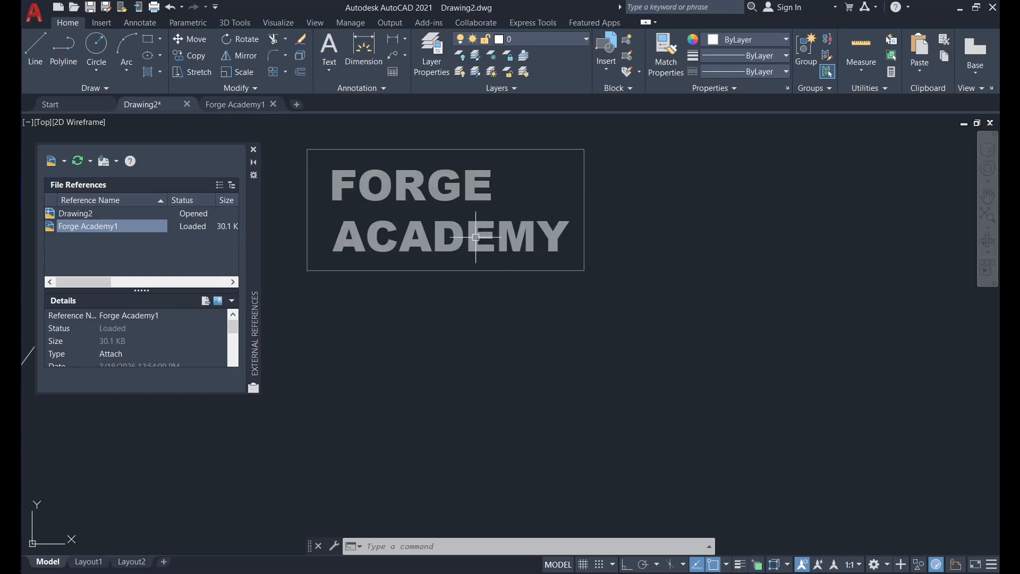
middle_click_drag(476, 236, 508, 304)
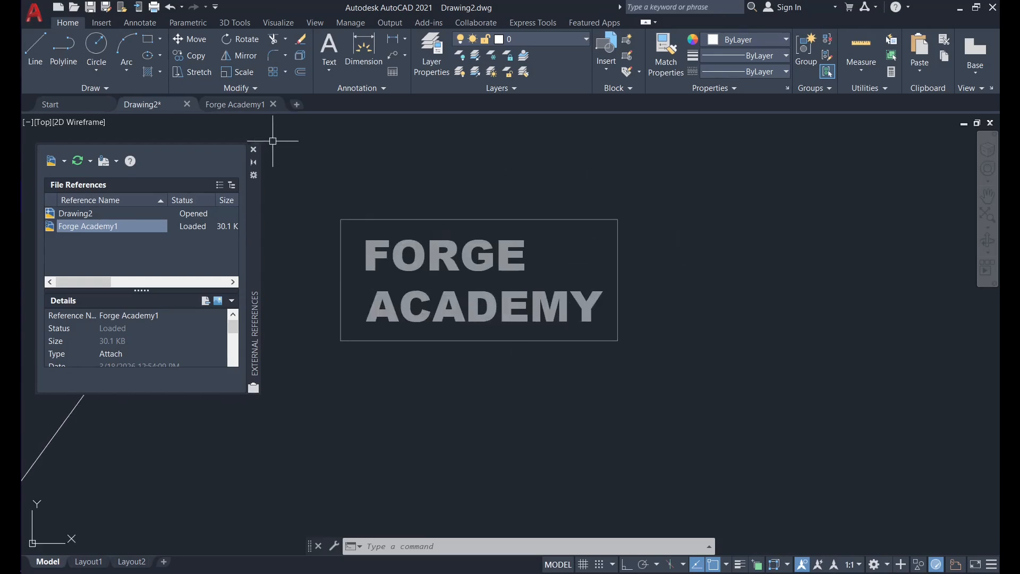
Close the Forge Academy1 source drawing, leaving Drawing2 open
left_click(242, 107)
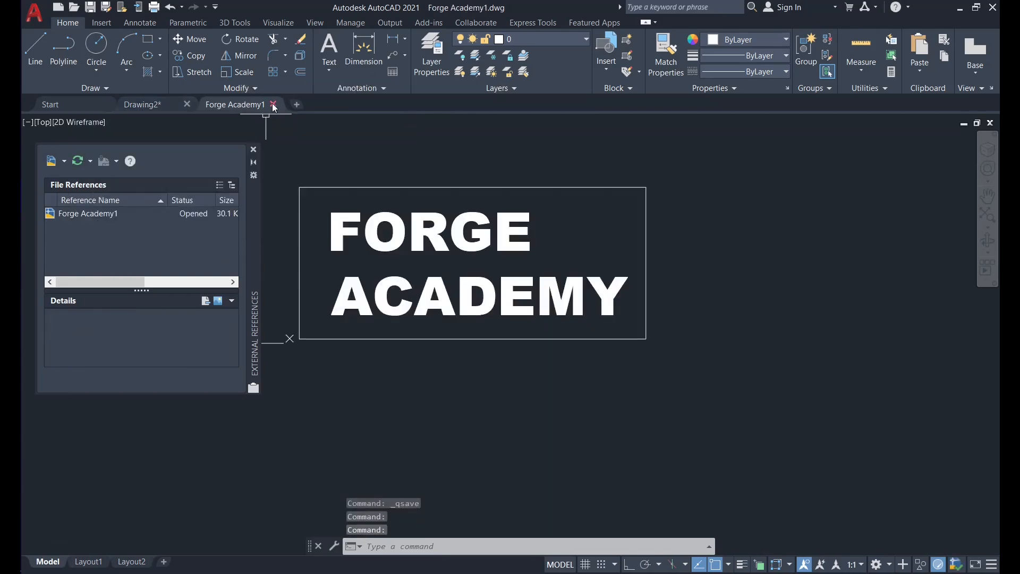
left_click(273, 105)
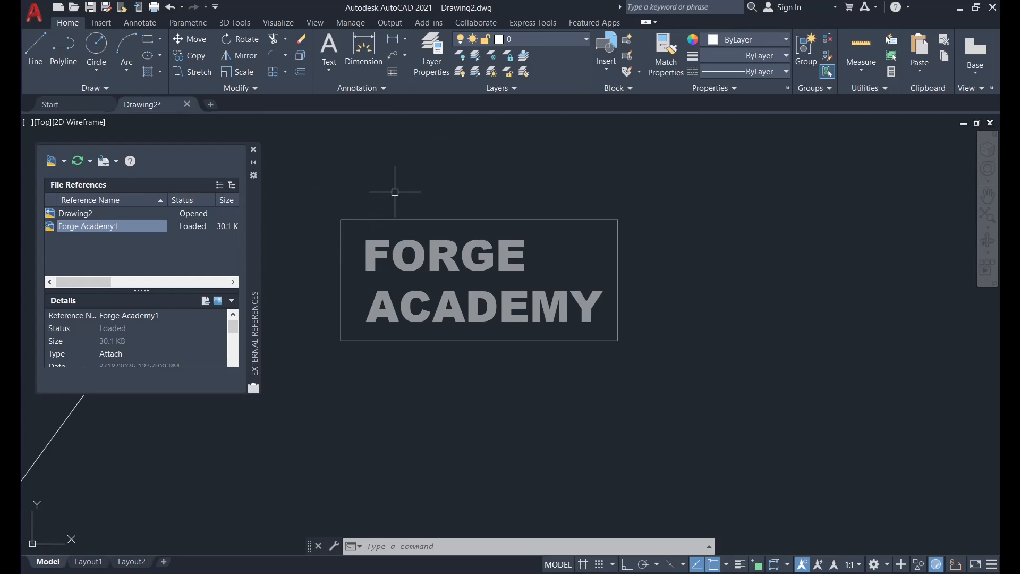
Close the External References palette and start in-place editing of the Forge Academy1 reference with all nested objects selected automatically
left_click(254, 154)
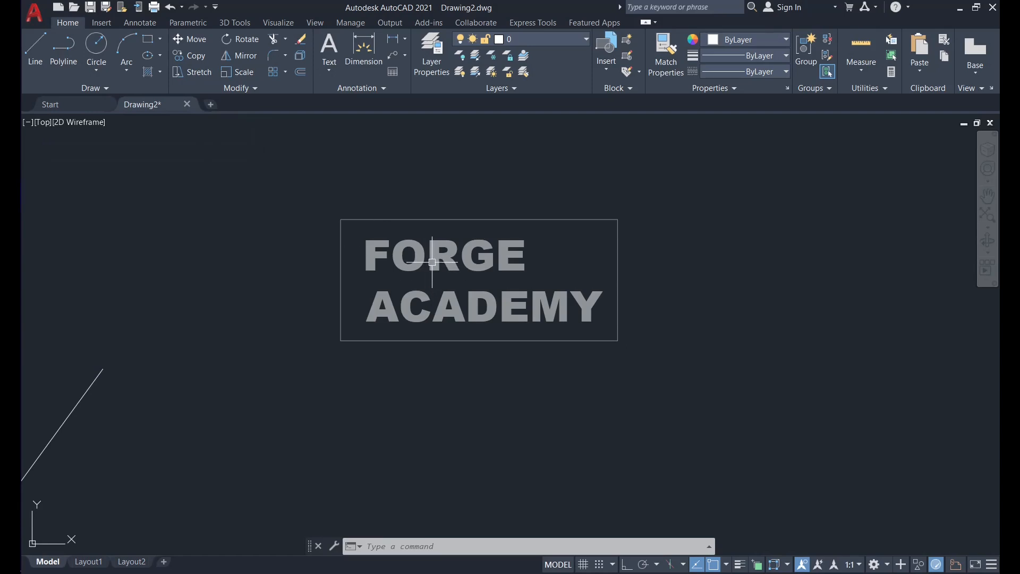
double_click(432, 262)
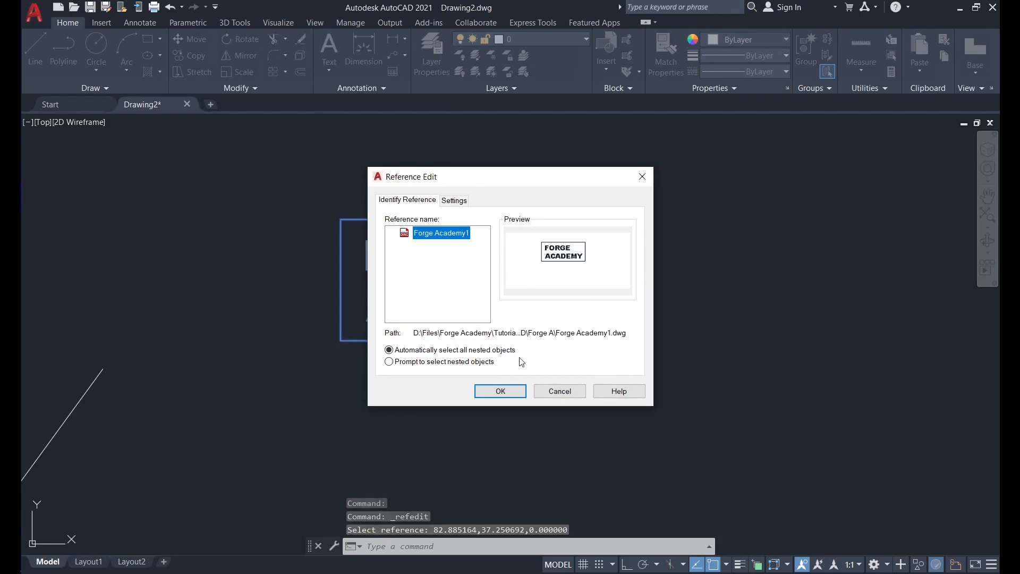
left_click(500, 391)
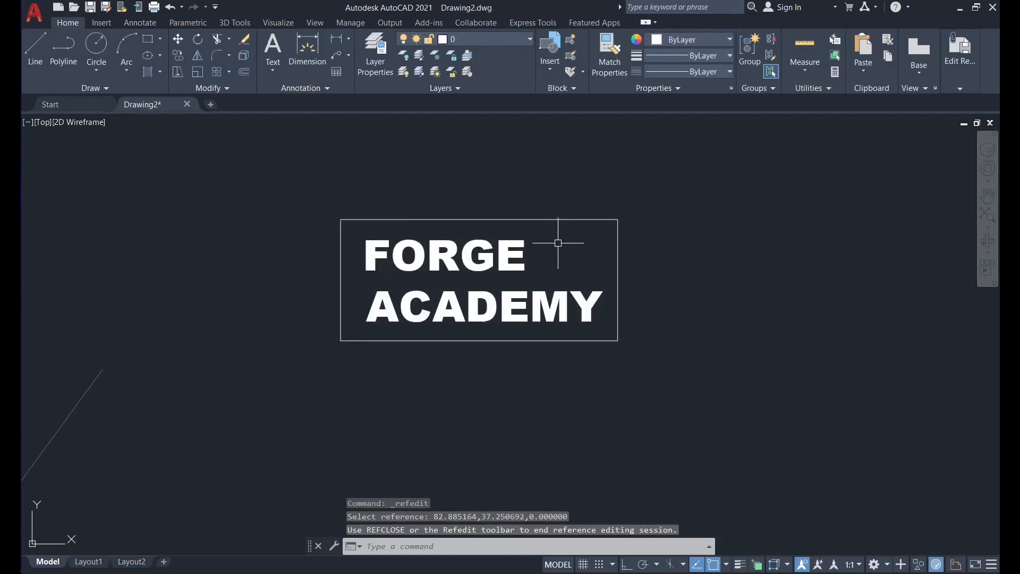
Examine how the reference under edit and the other Drawing2 objects are displayed during the reference editing session
middle_click_drag(225, 320, 517, 248)
scroll(517, 248, "down", 3)
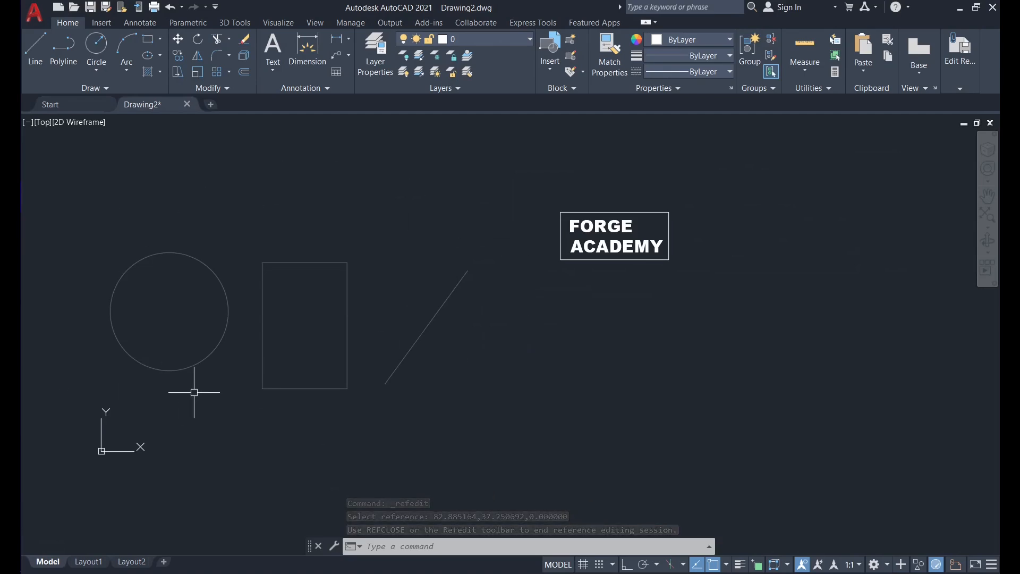
scroll(177, 383, "up", 4)
scroll(214, 333, "down", 6)
scroll(539, 250, "up", 6)
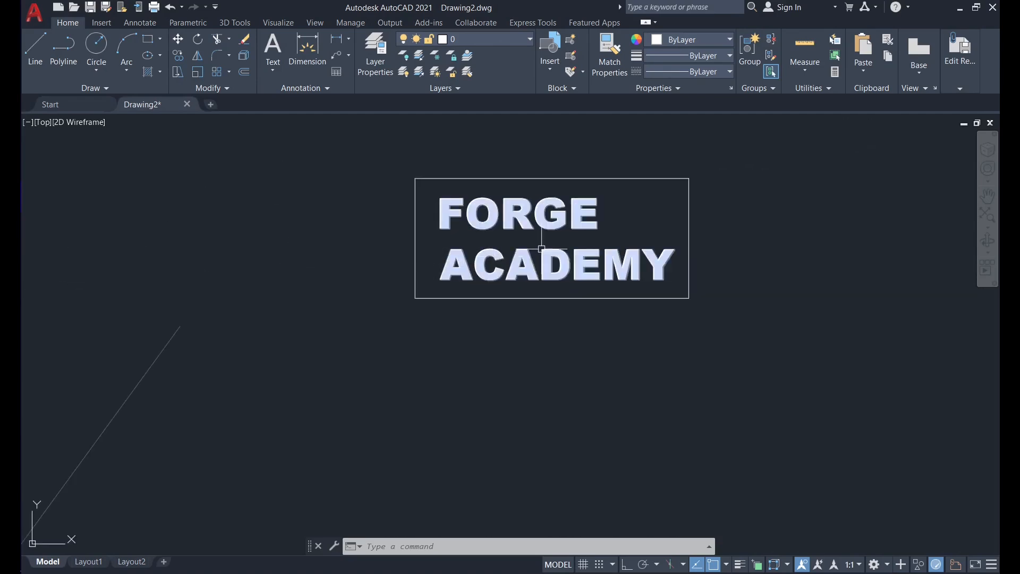
middle_click_drag(567, 223, 476, 239)
scroll(470, 240, "up", 3)
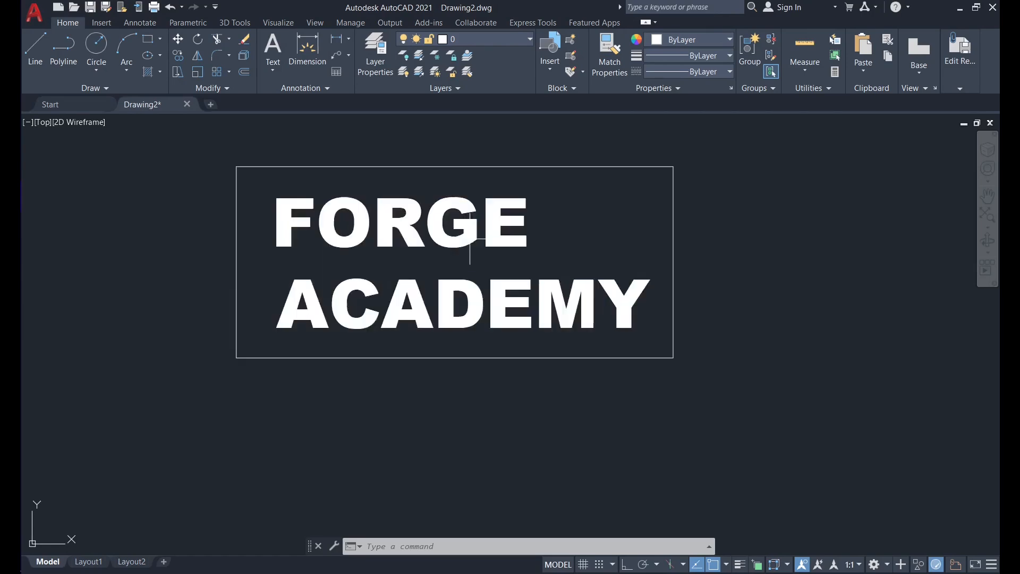
scroll(393, 249, "down", 2)
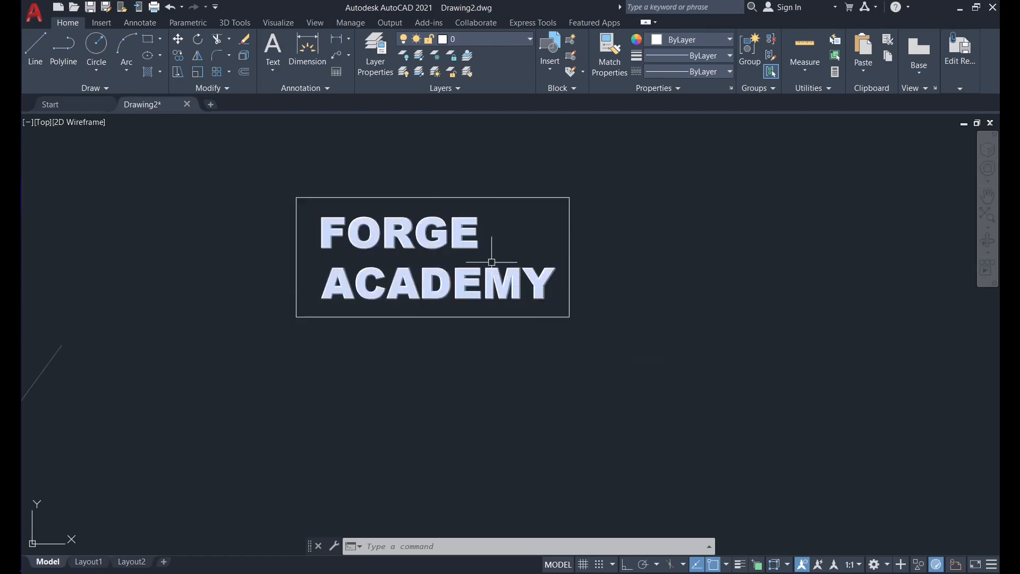
Stretch the rectangle around the FORGE ACADEMY text by moving its right edge outward and its lower-right corner downward
left_click(570, 269)
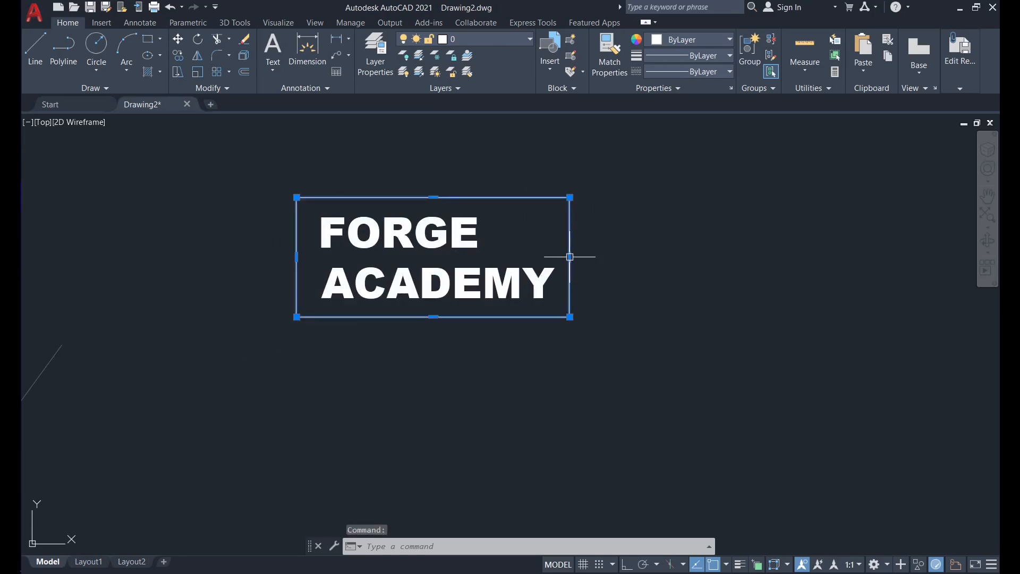
left_click(569, 258)
left_click(645, 258)
left_click(645, 317)
left_click(632, 396)
scroll(535, 326, "down", 2)
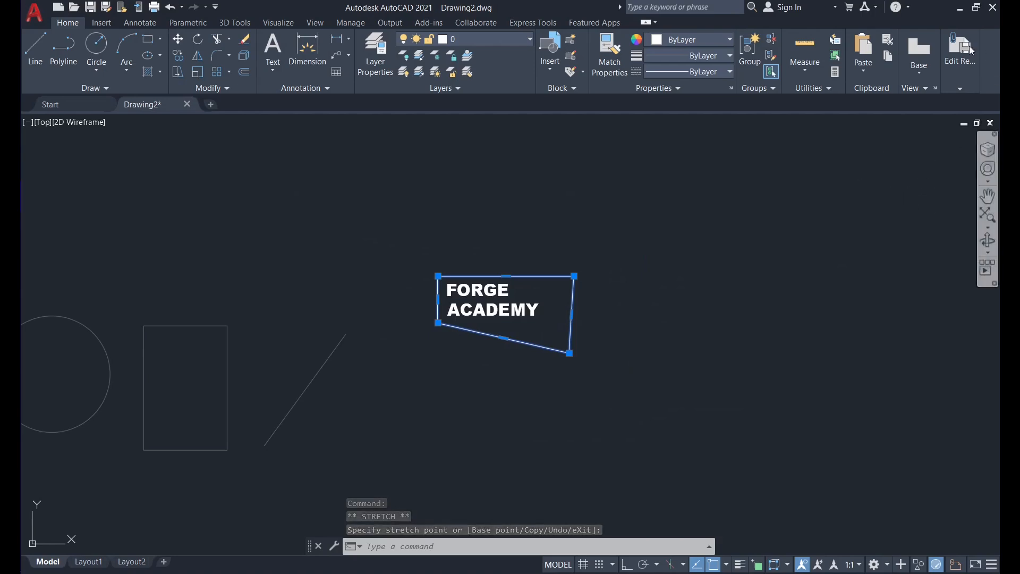
Save the in-place edits back to the Forge Academy1 reference and end the reference editing session
left_click(960, 83)
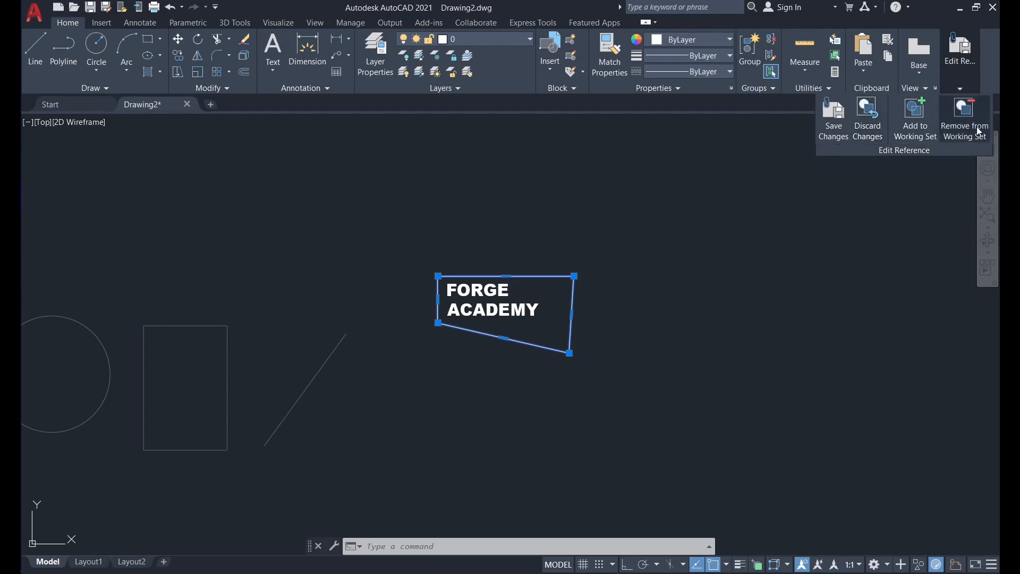
left_click(960, 88)
left_click(838, 134)
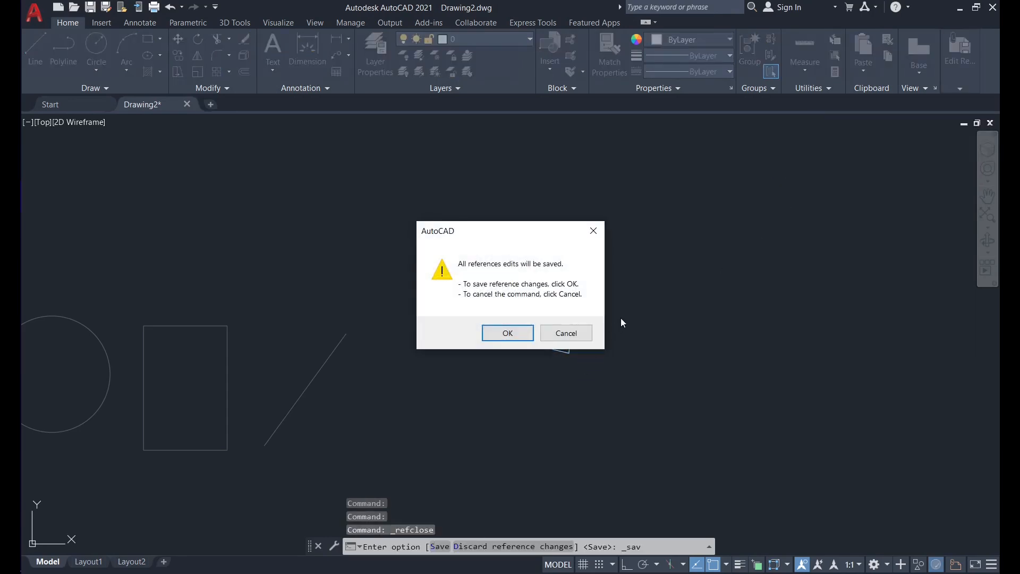
left_click(505, 333)
middle_click_drag(284, 262, 496, 246)
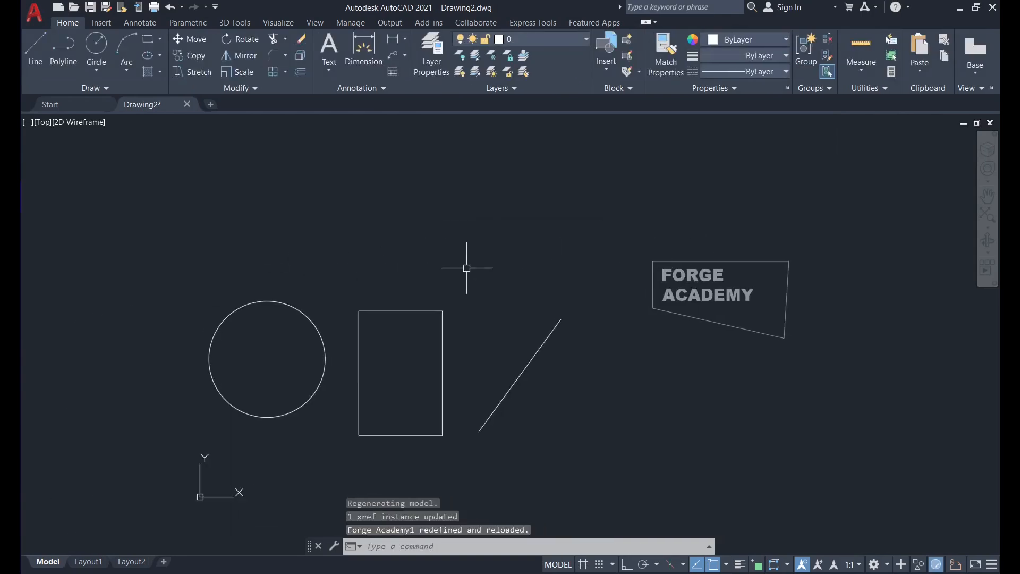
Open the Forge Academy1 source drawing from the external references list and check its stretched rectangle
type("xref")
key("Return")
left_click(79, 224)
right_click(79, 224)
left_click(103, 233)
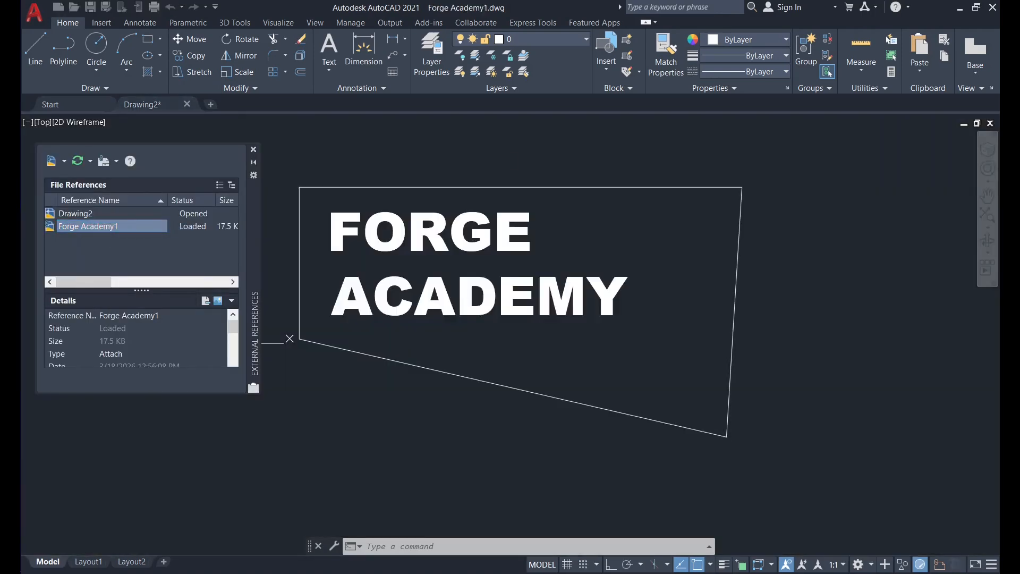
scroll(367, 224, "down", 2)
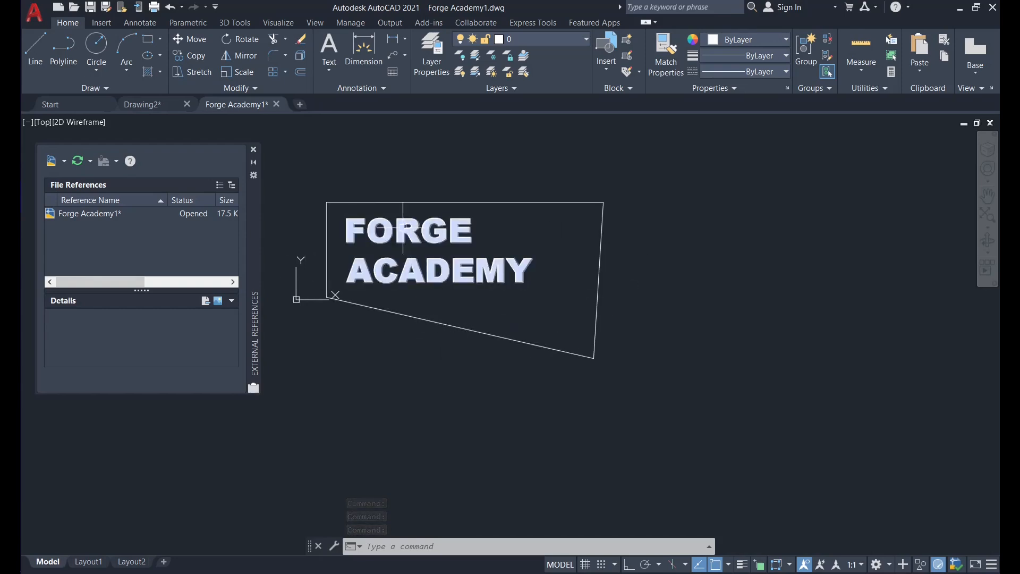
Return to Drawing2, close the External References palette and bring all the drawn objects and the reference into view
left_click(161, 105)
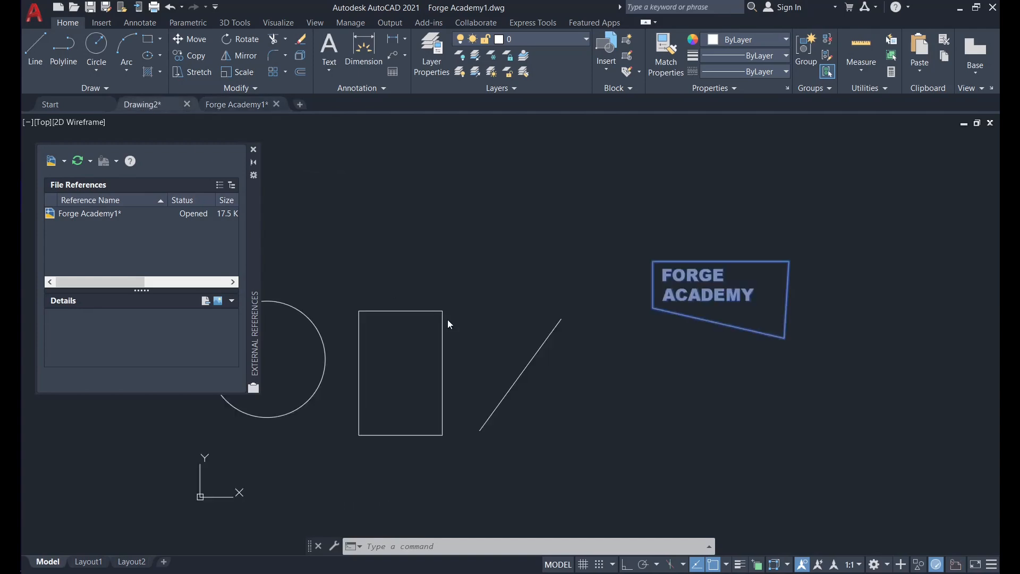
left_click(254, 149)
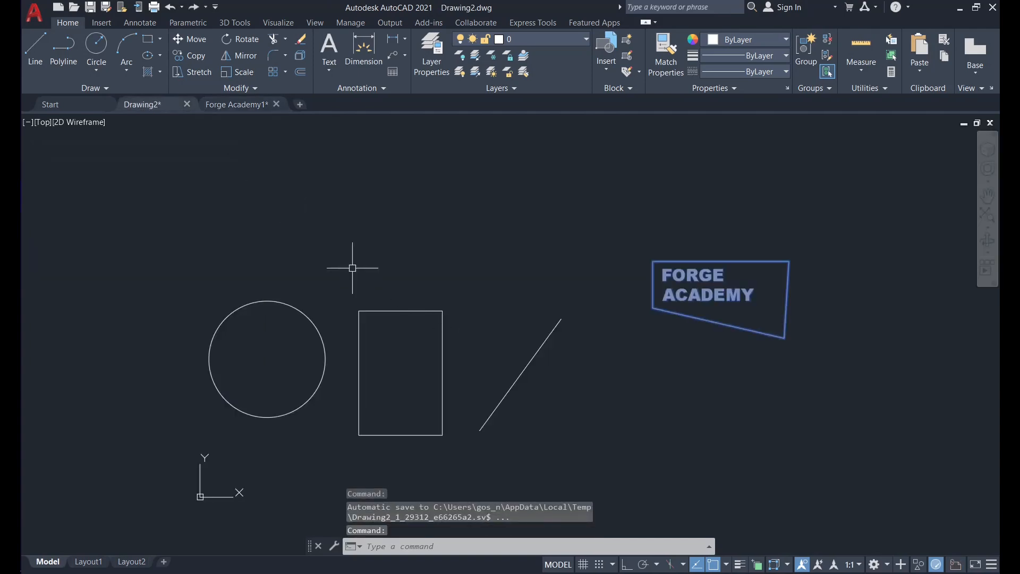
scroll(318, 308, "down", 2)
middle_click_drag(319, 308, 411, 284)
scroll(416, 299, "up", 2)
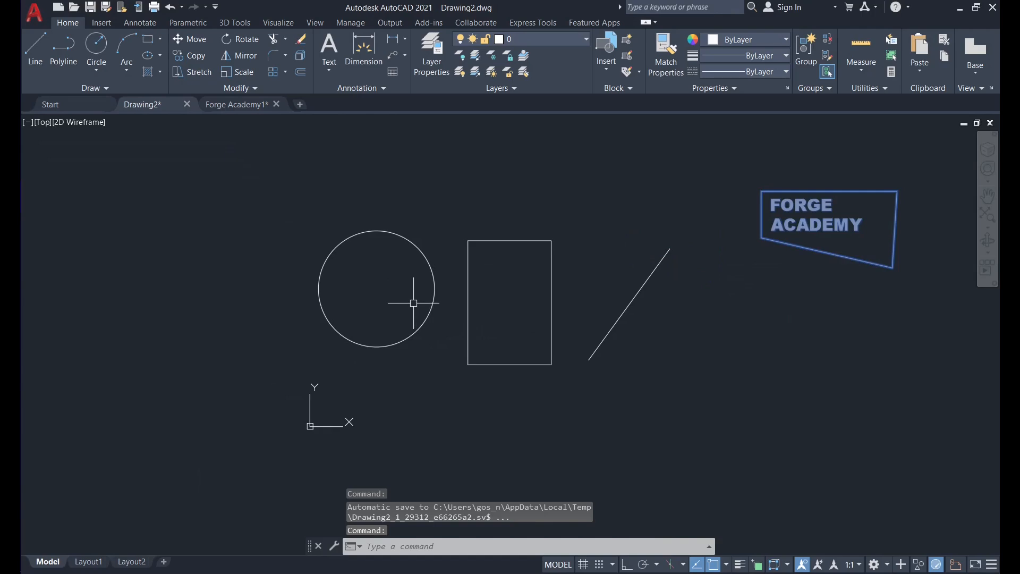
key("Escape")
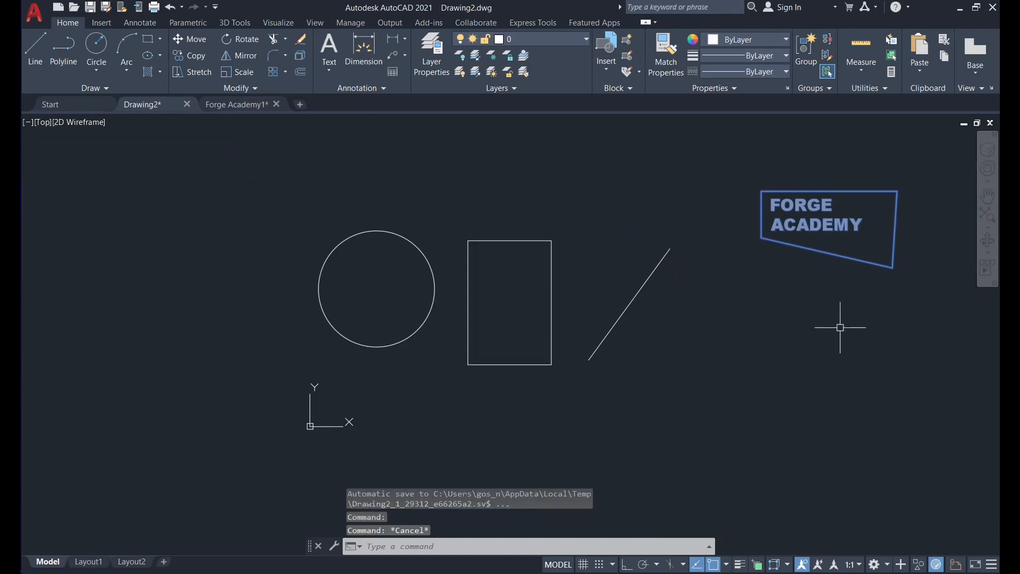
middle_click_drag(840, 325, 782, 381)
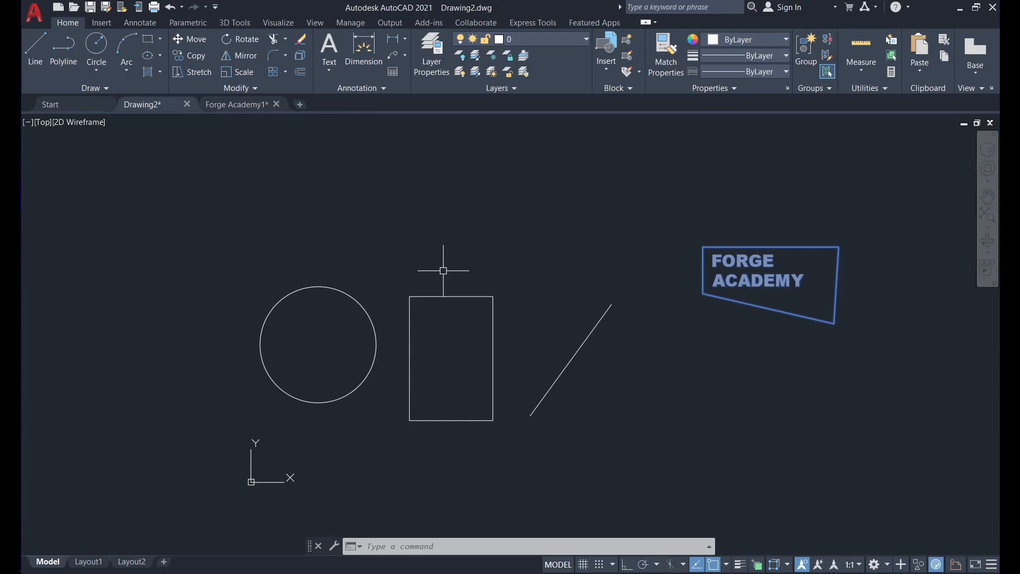
Start attaching an image reference to Drawing2, choosing On point mark.png from the Forge A folder
type("XREF")
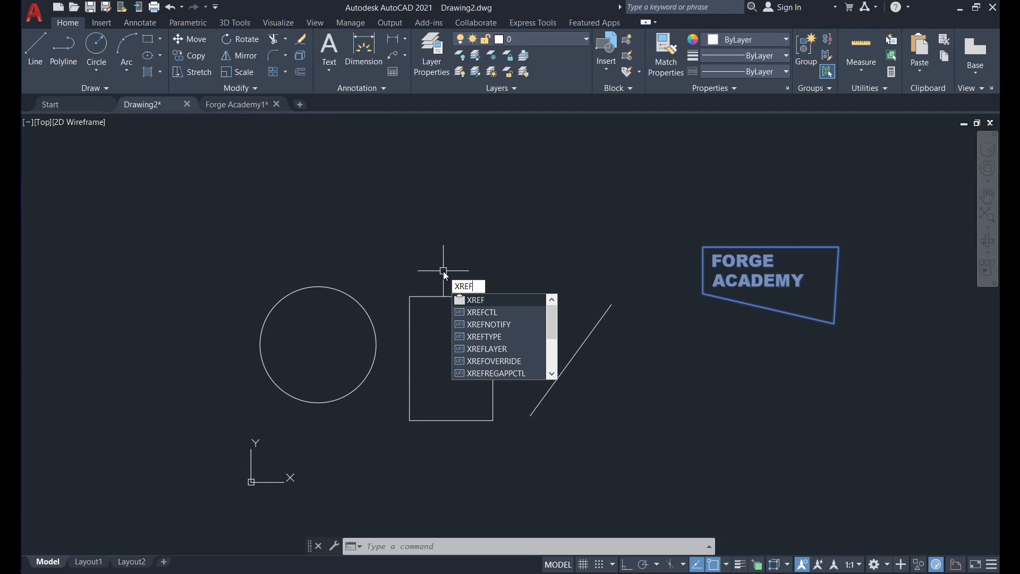
key("Return")
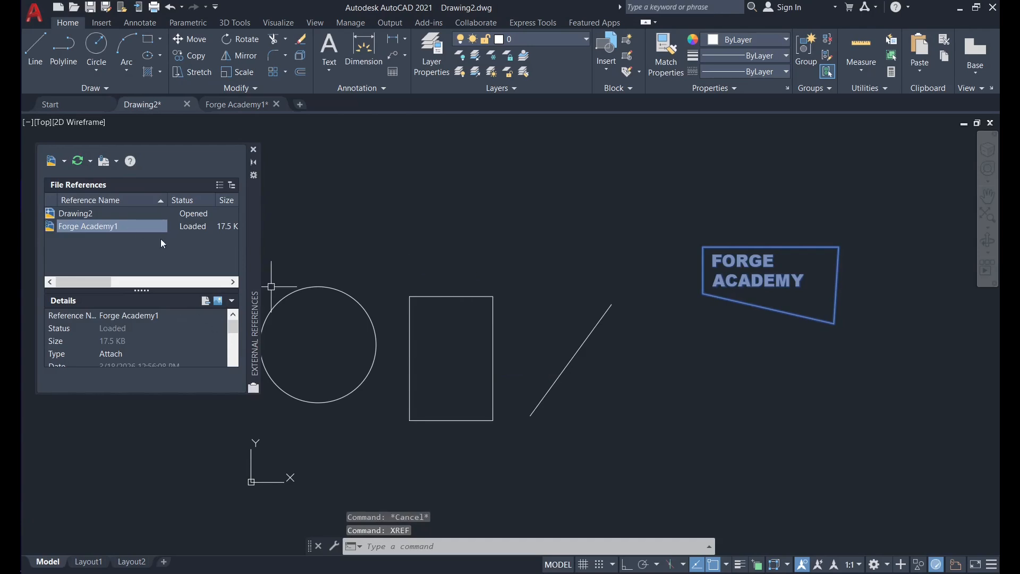
left_click(64, 161)
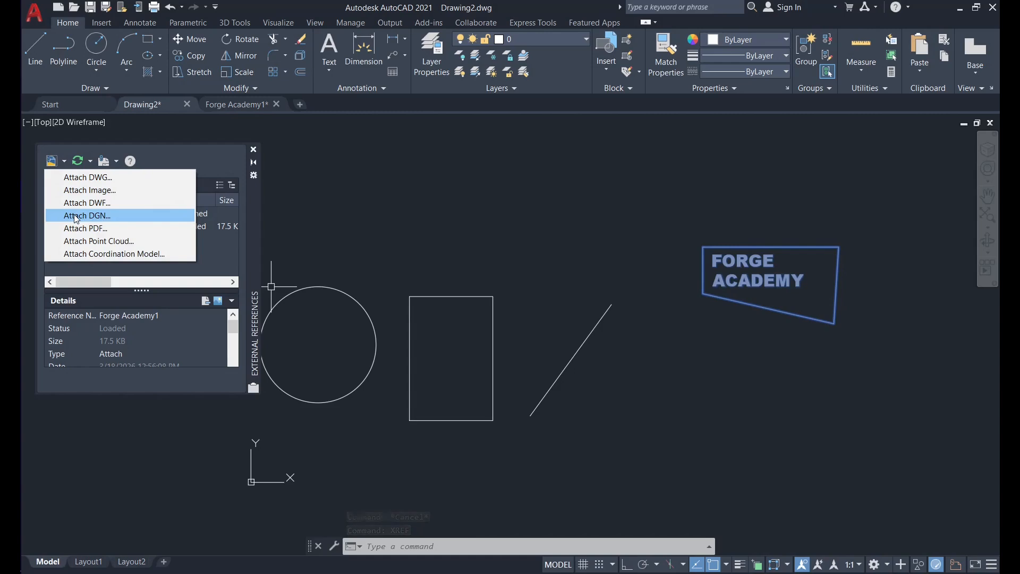
left_click(87, 191)
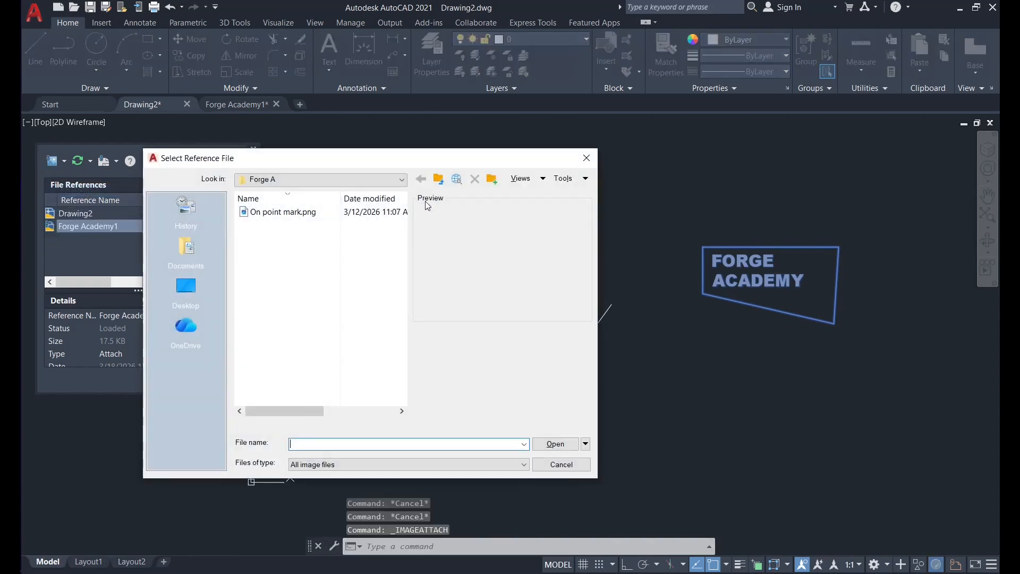
left_click(283, 212)
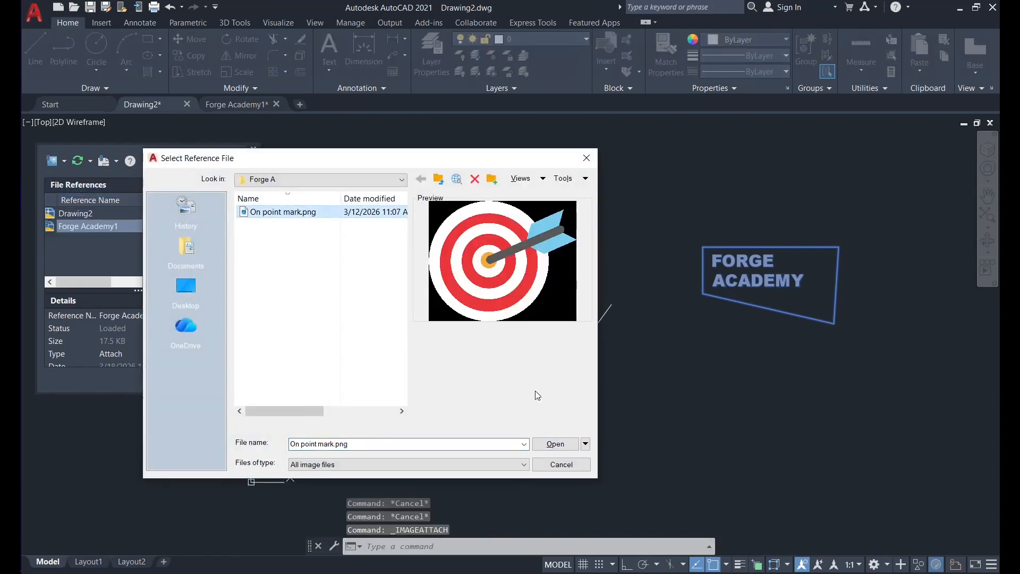
left_click(557, 447)
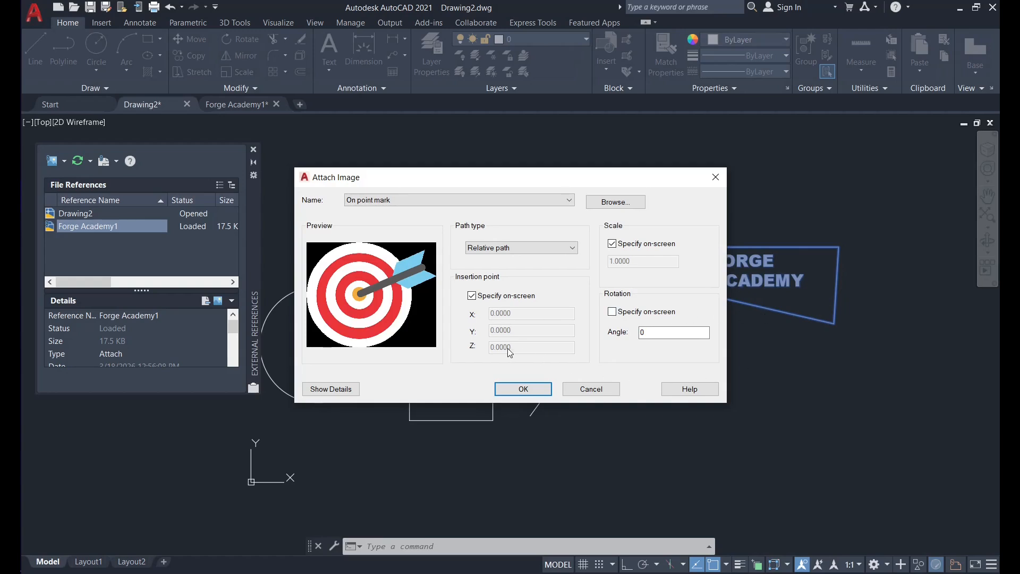
Attach the image with an on-screen insertion point, placing it above the circle and rectangle at scale factor 1
left_click(507, 297)
left_click(508, 297)
left_click(524, 394)
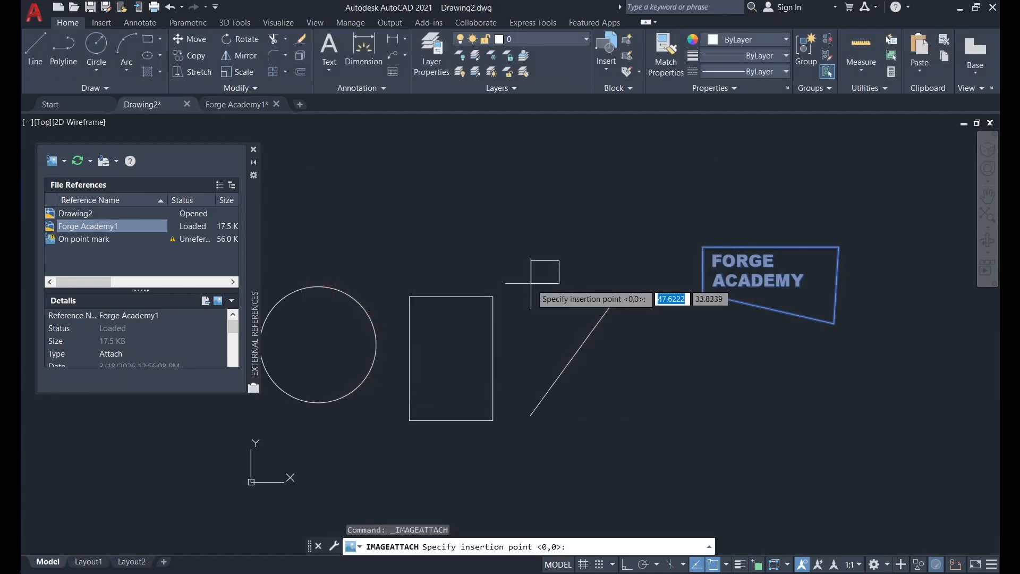
scroll(474, 246, "down", 3)
left_click(435, 250)
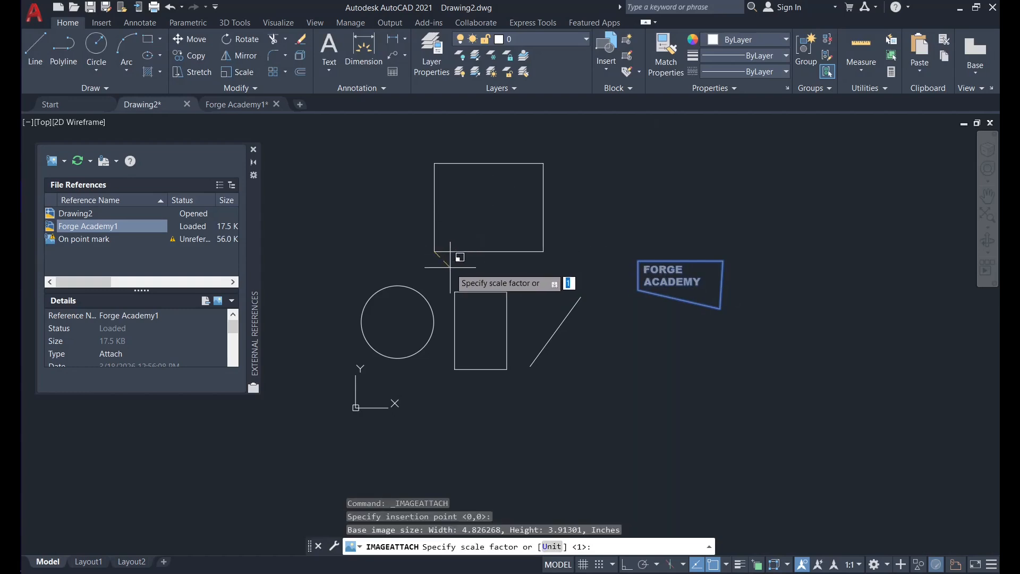
key("Return")
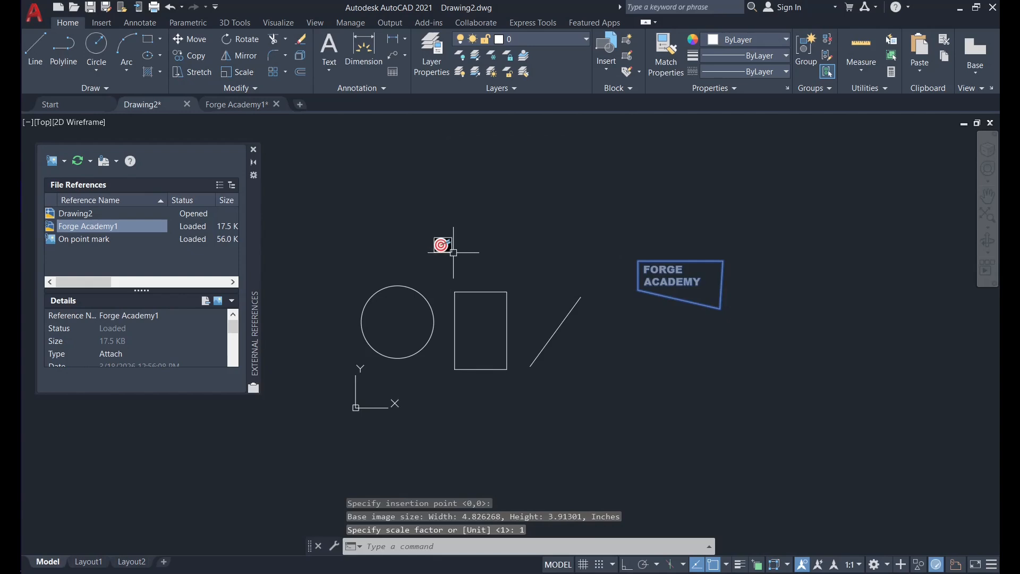
Inspect the placed On point mark image up close and close the External References palette
scroll(447, 244, "up", 8)
scroll(364, 272, "up", 6)
scroll(374, 284, "down", 6)
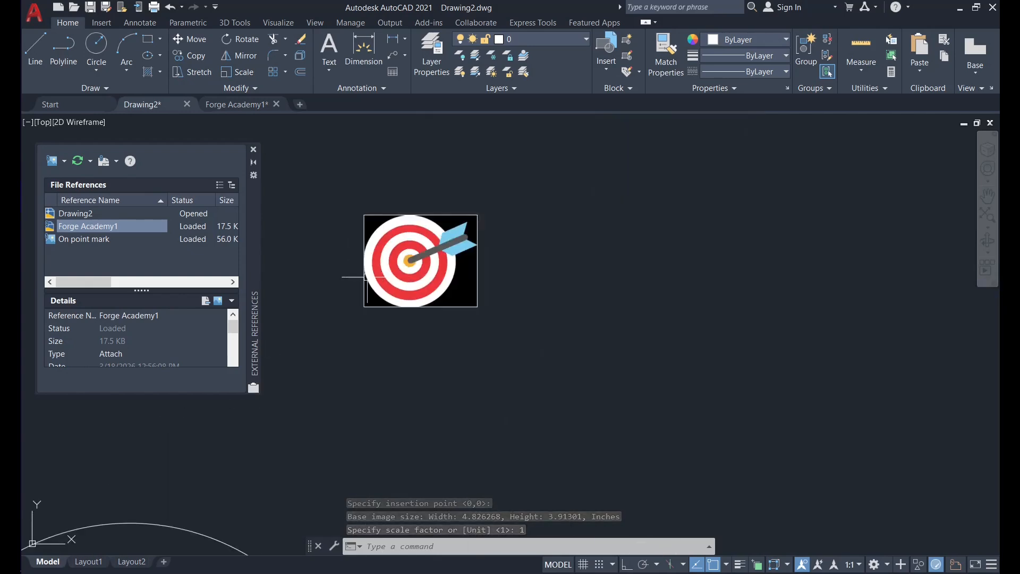
left_click(255, 154)
Open the properties of the attached On point mark image and set its transparency to 50
scroll(494, 336, "up", 2)
left_click(460, 293)
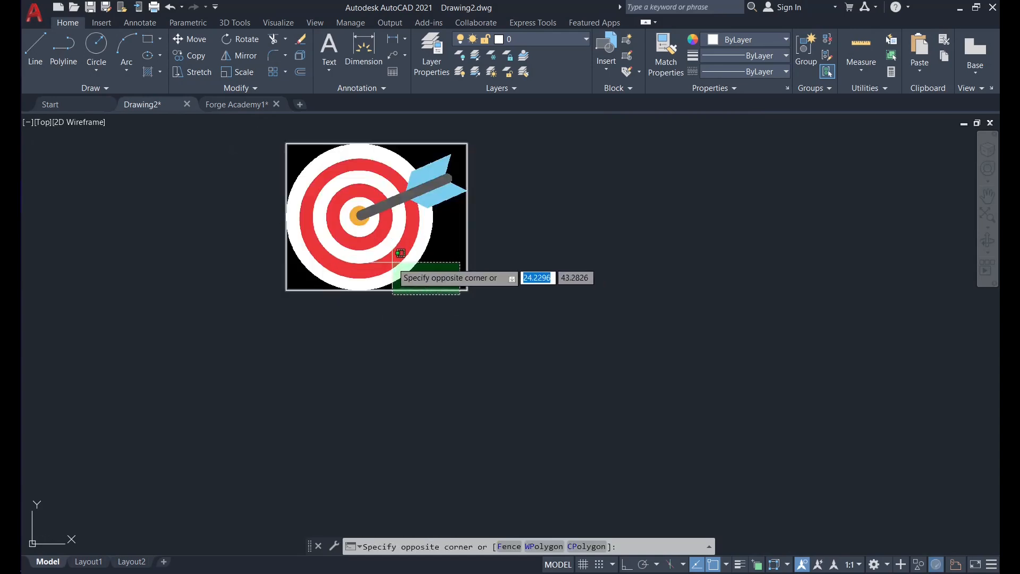
left_click(393, 262)
scroll(312, 274, "down", 2)
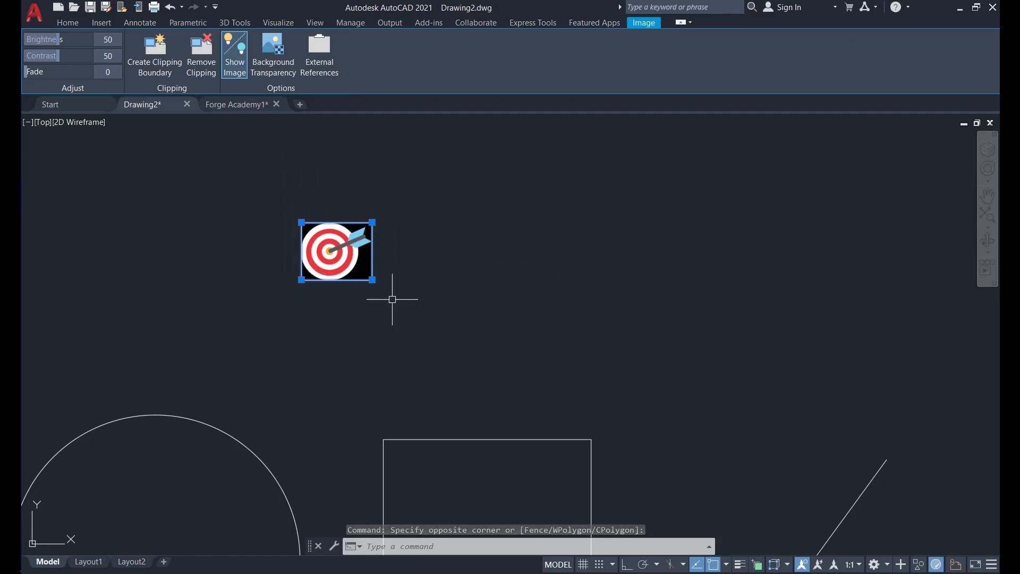
key("ctrl+1")
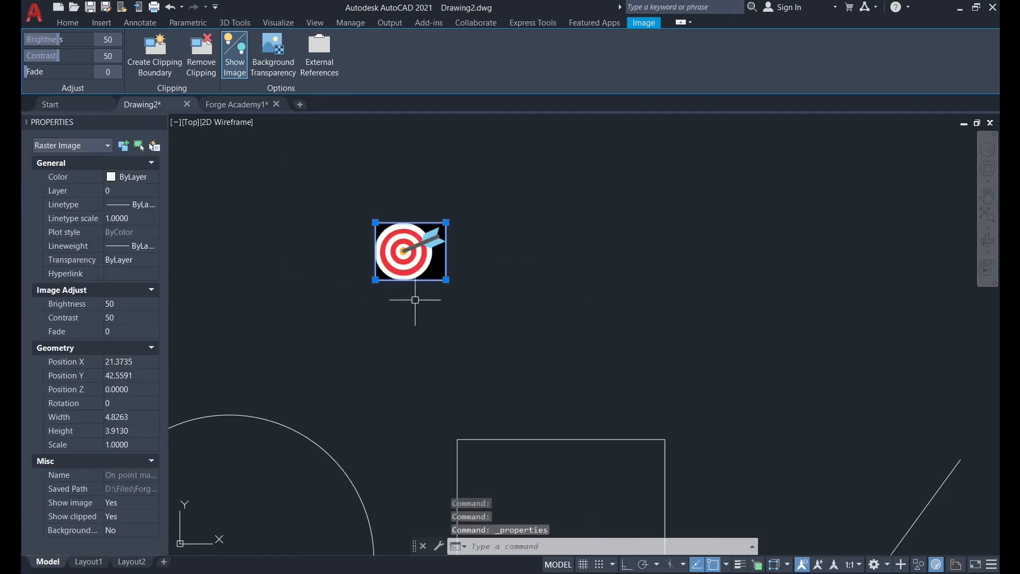
left_click(129, 259)
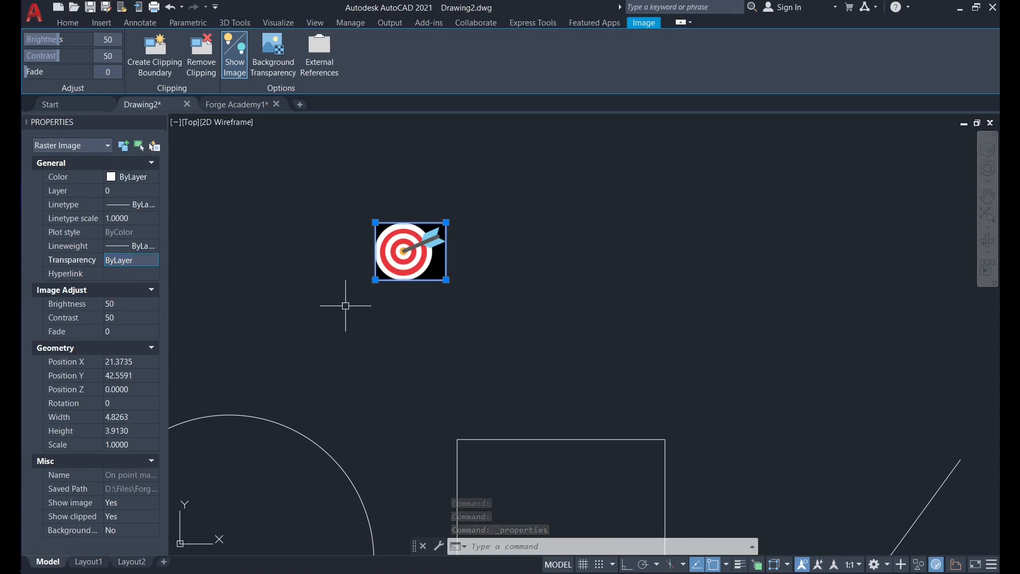
left_click(109, 195)
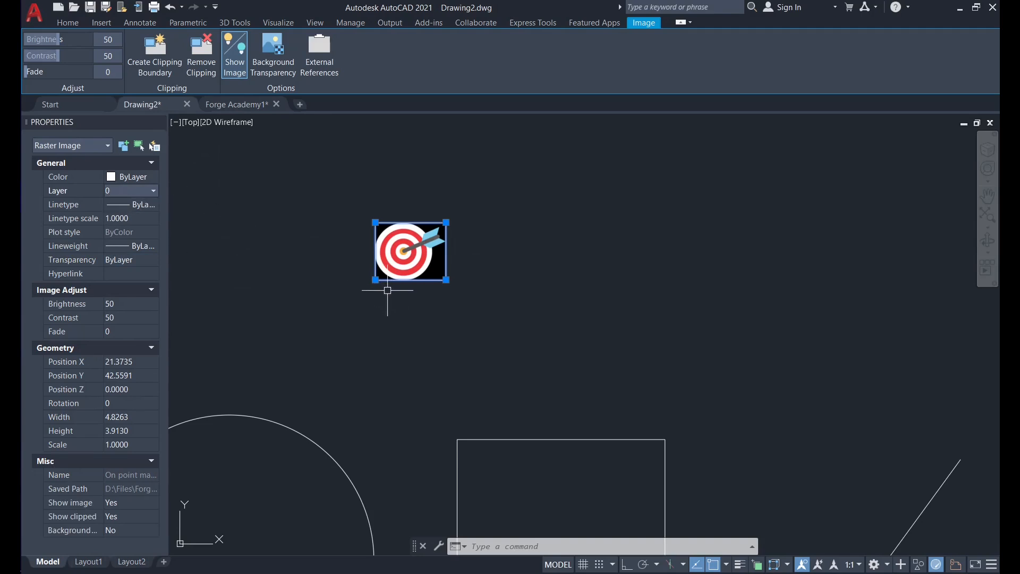
left_click(134, 260)
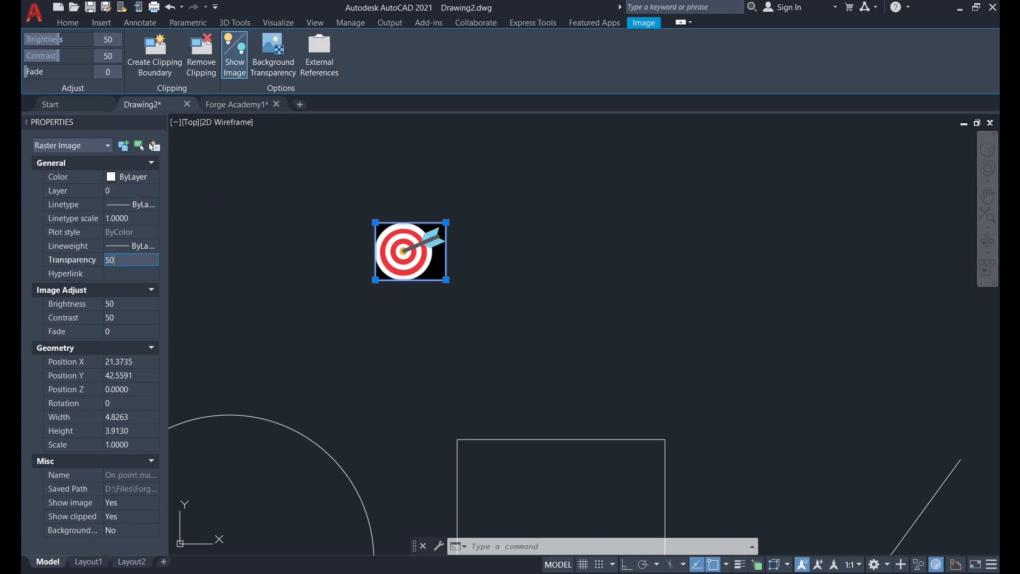
type("50")
key("Return")
key("Escape")
scroll(371, 244, "up", 5)
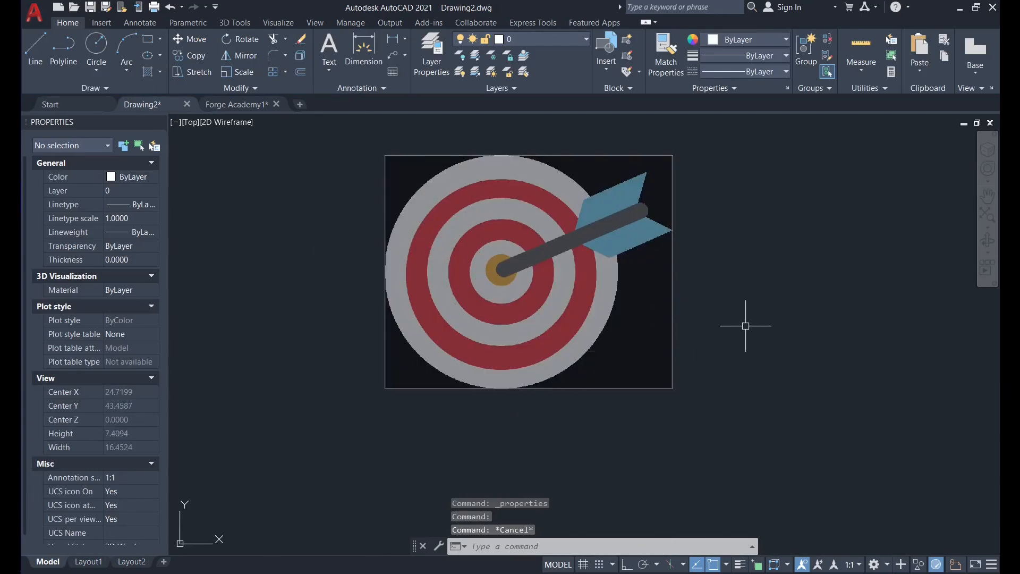
Draw a circle of about 0.29 radius around the yellow centre of the target in the image
type("circle")
key("Return")
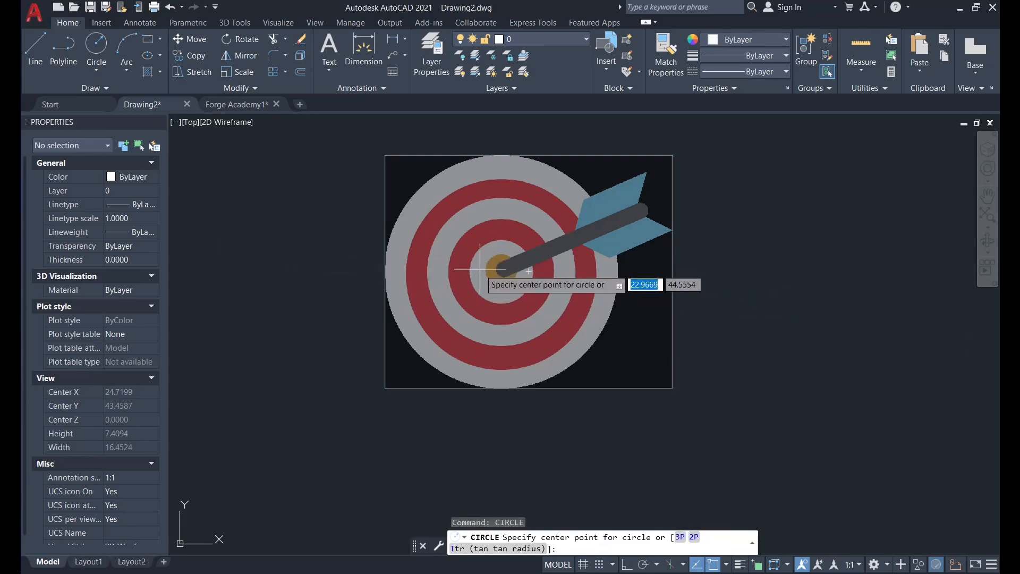
scroll(482, 269, "up", 4)
scroll(524, 281, "down", 2)
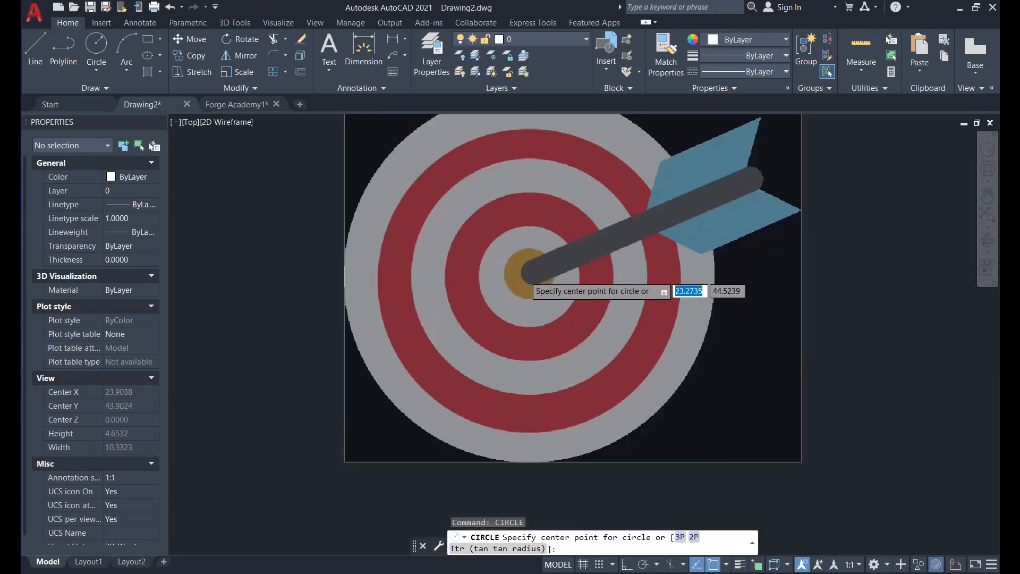
scroll(526, 275, "up", 4)
left_click(526, 271)
scroll(532, 265, "down", 3)
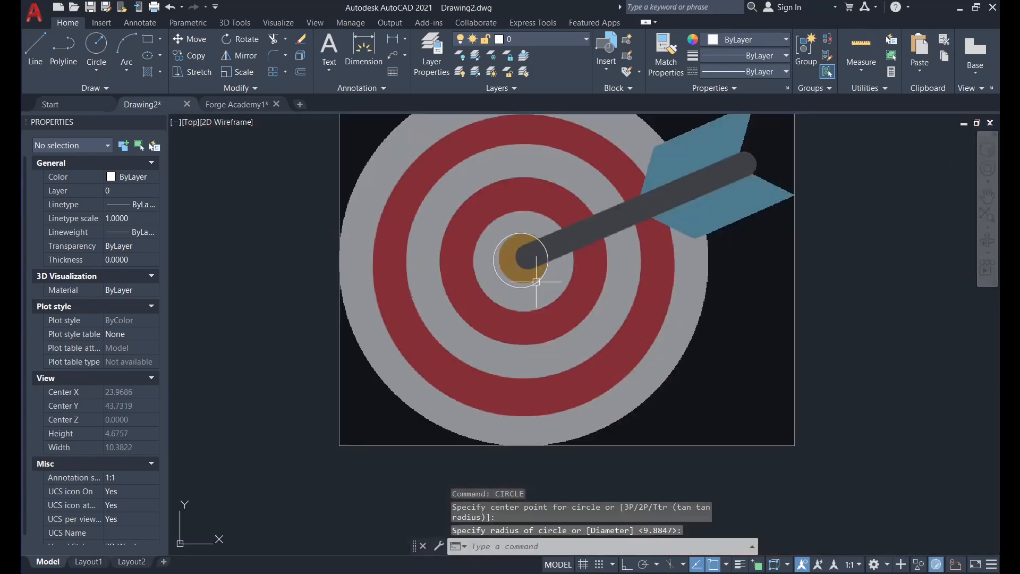
Examine the traced circle's properties and how closely it fits the target's yellow centre
scroll(548, 284, "up", 6)
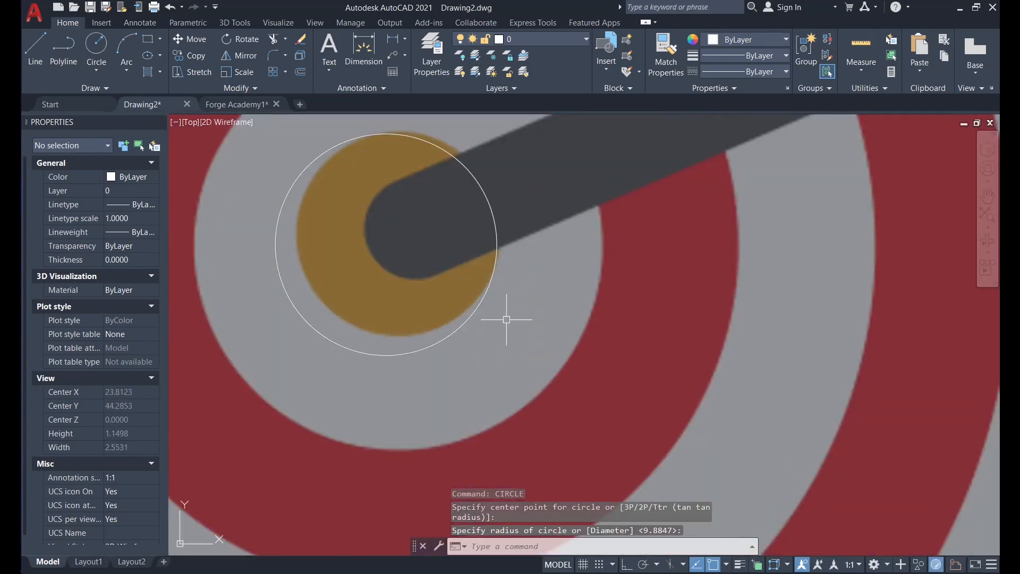
scroll(507, 319, "down", 2)
left_click(483, 320)
scroll(502, 317, "down", 4)
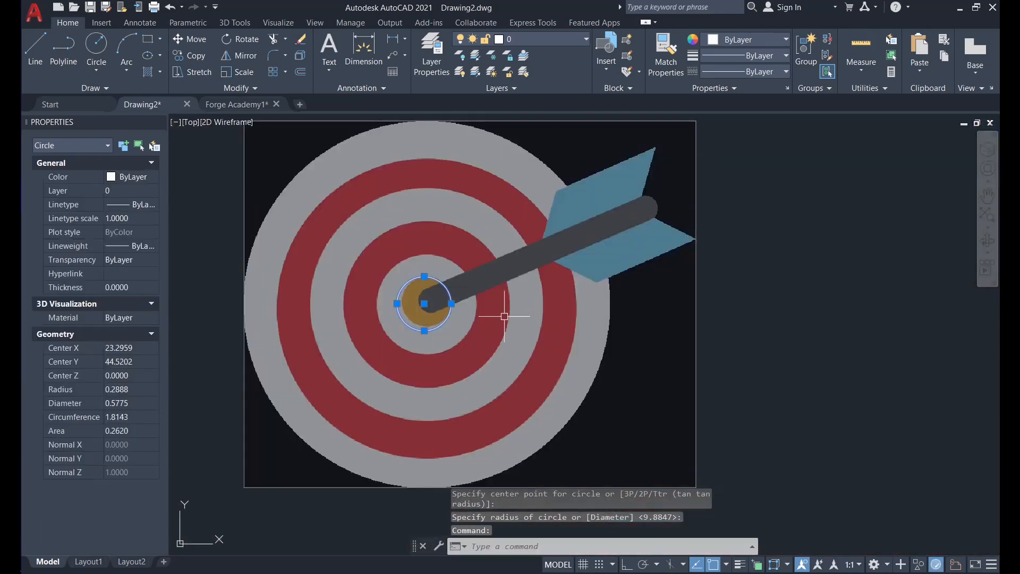
scroll(399, 324, "down", 4)
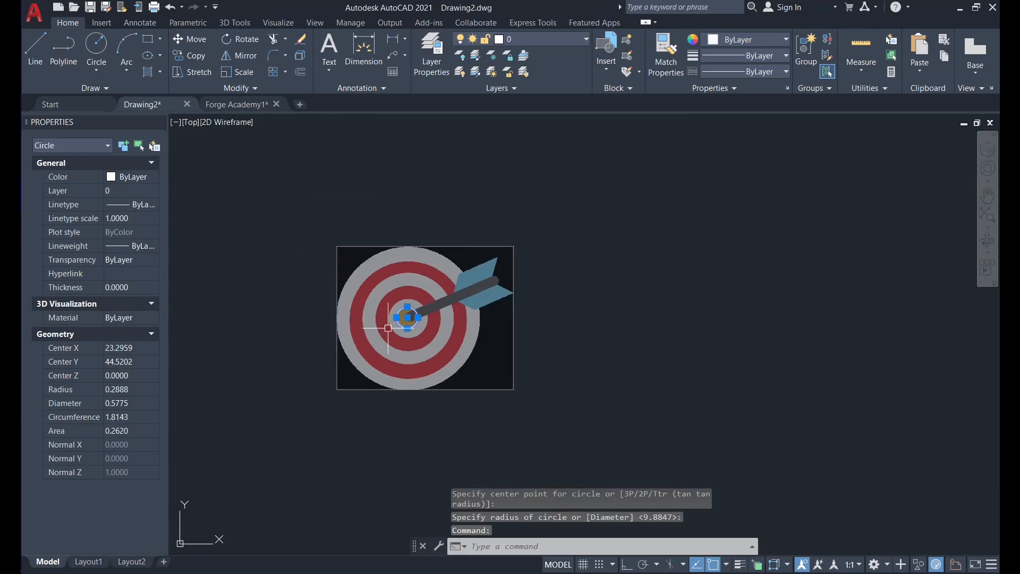
scroll(385, 319, "up", 4)
scroll(421, 321, "down", 4)
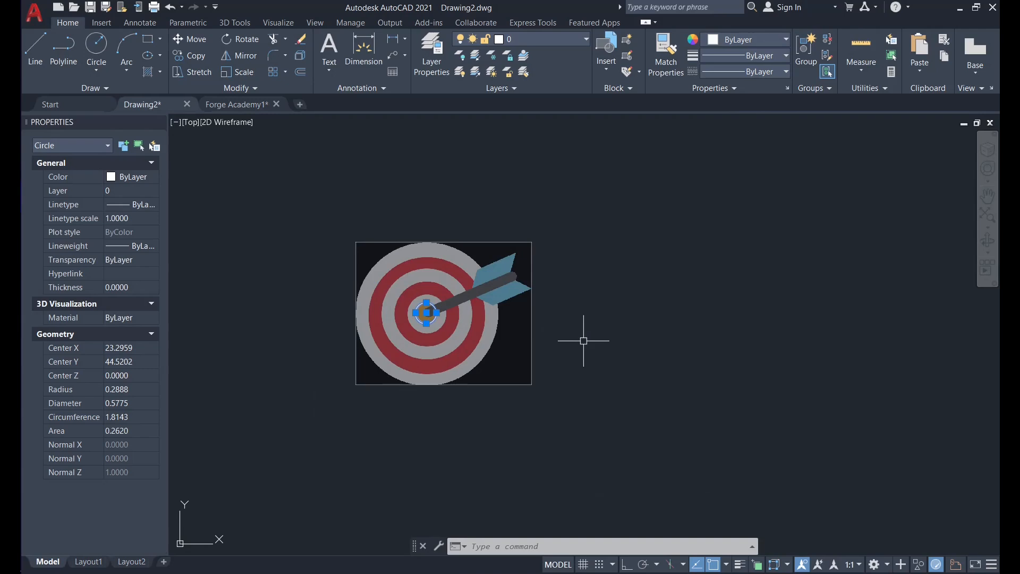
scroll(441, 334, "up", 4)
scroll(390, 283, "up", 5)
scroll(383, 276, "down", 5)
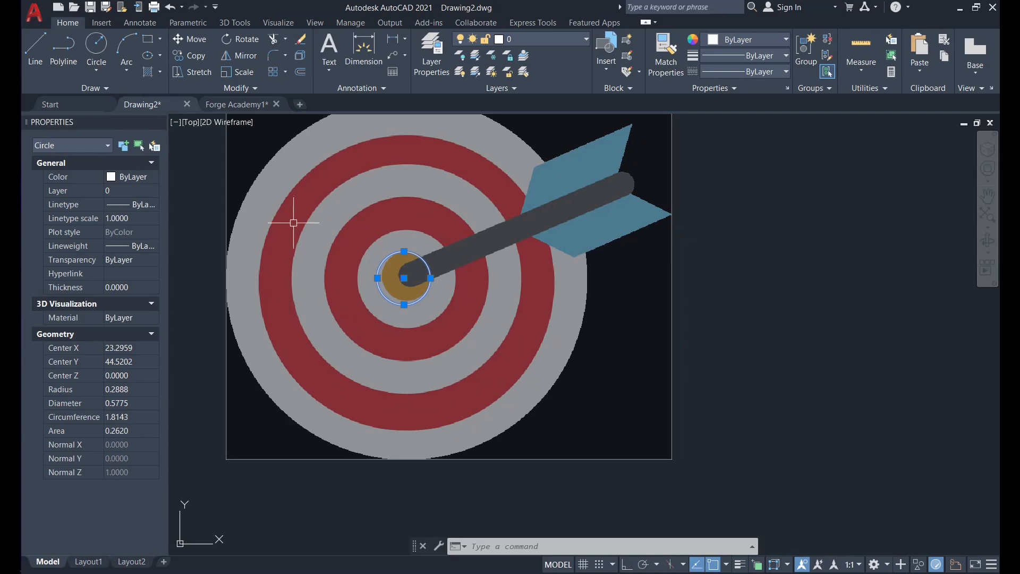
middle_click_drag(303, 232, 337, 296)
scroll(368, 303, "down", 2)
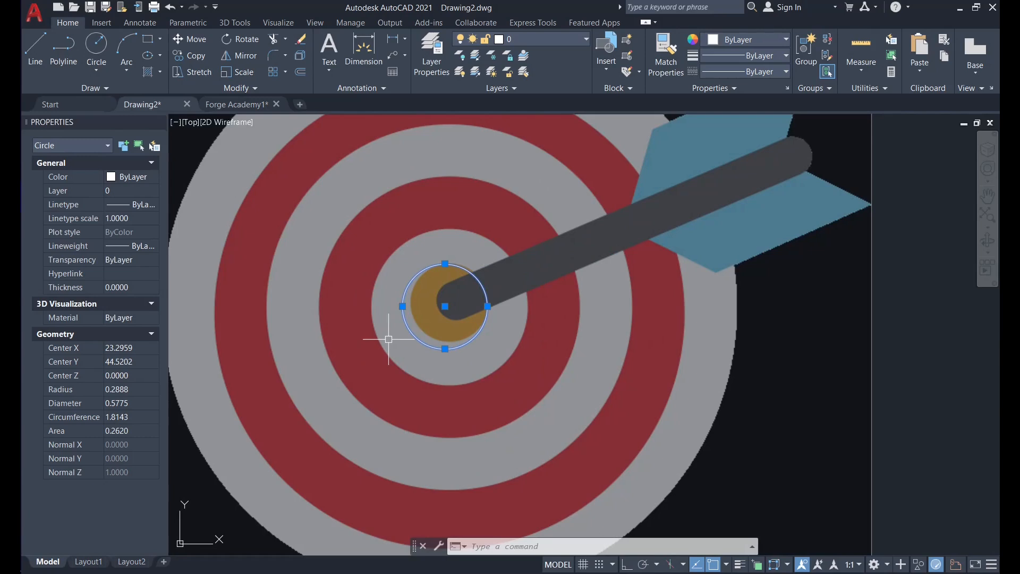
scroll(388, 339, "down", 6)
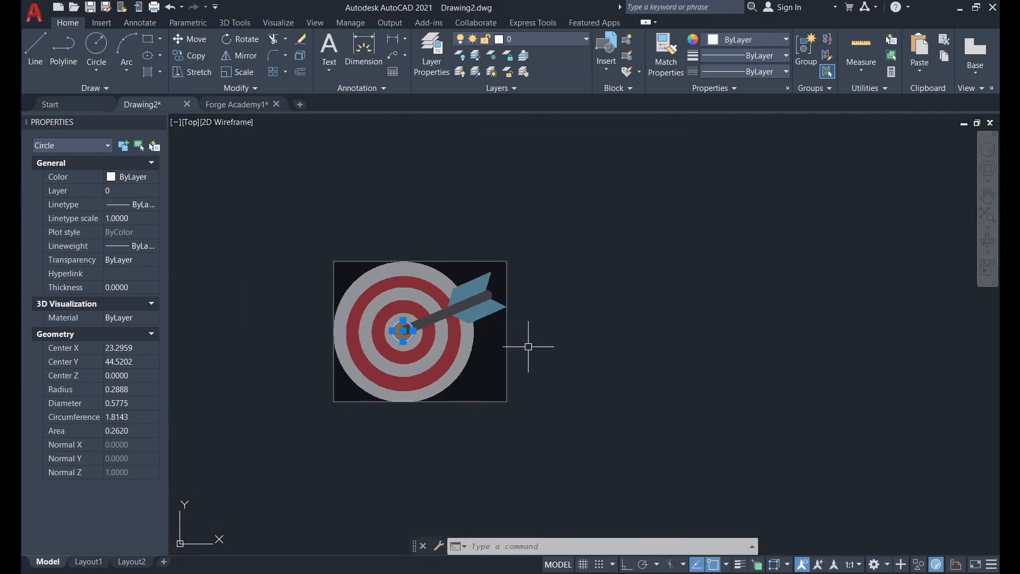
middle_click_drag(529, 344, 548, 321)
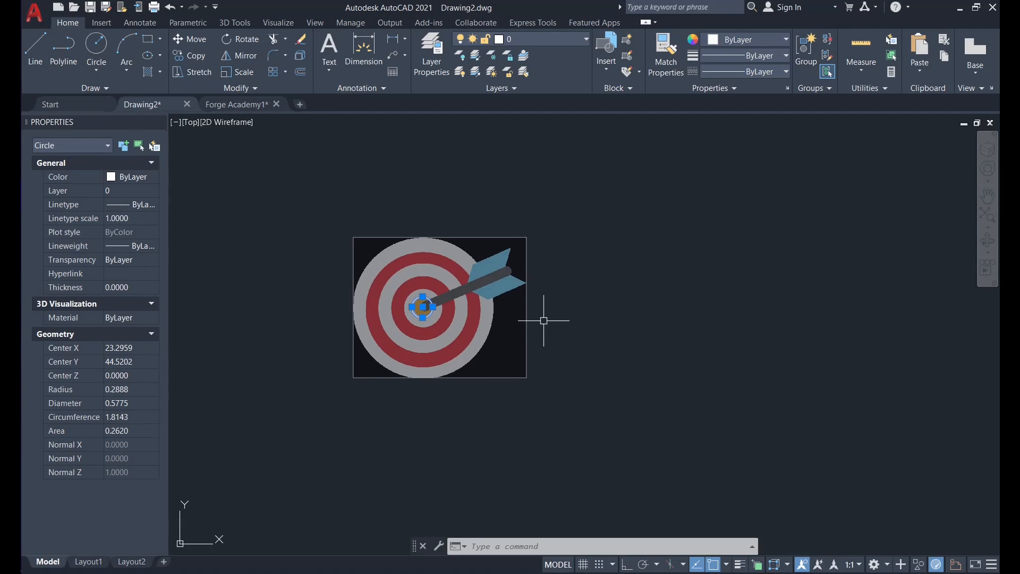
scroll(526, 318, "up", 2)
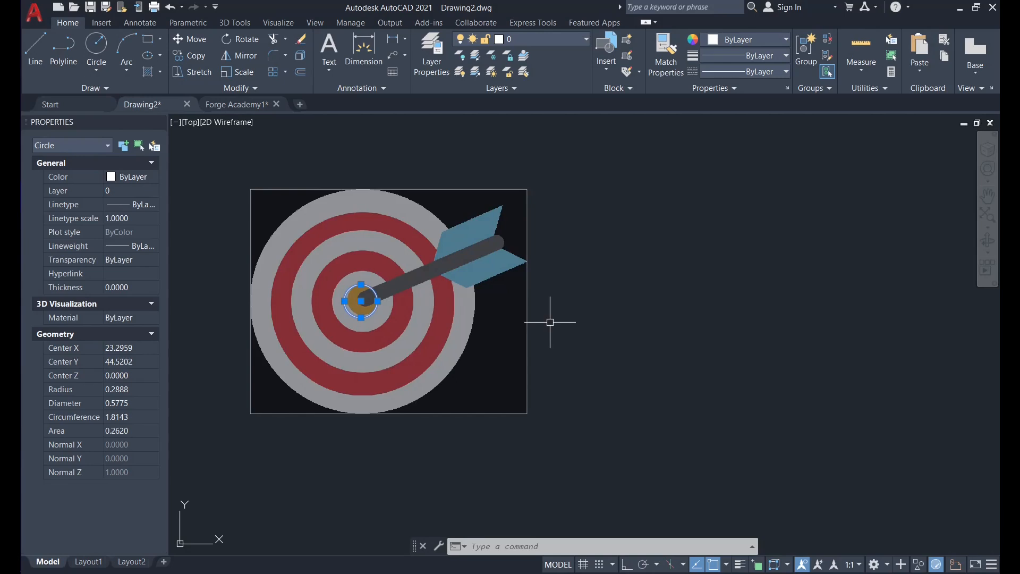
Draw a circle of about 0.33 radius in the empty area beside the image and erase the circle traced over the target's centre
key("Escape")
type("c")
key("Return")
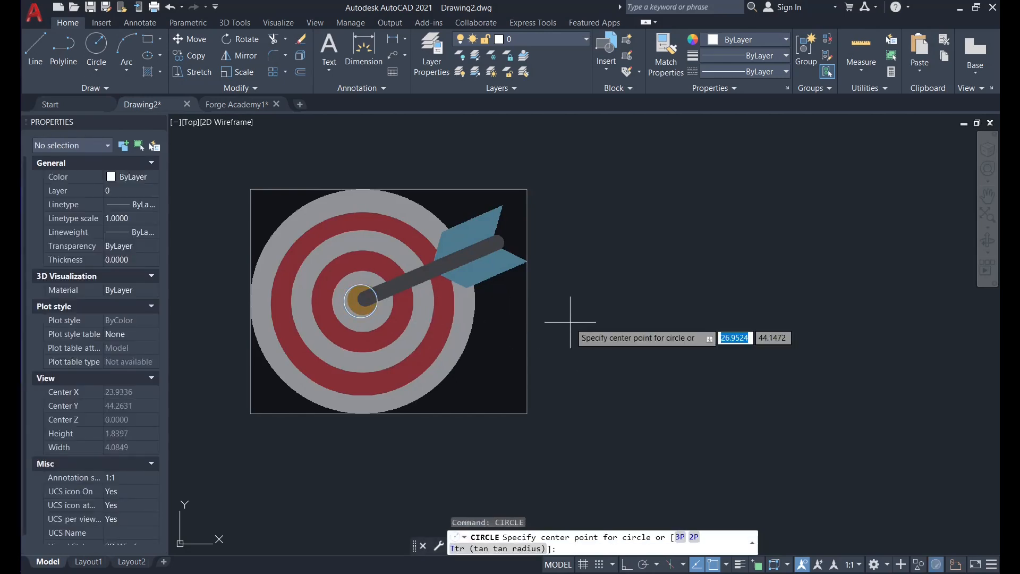
left_click(665, 319)
key("Return")
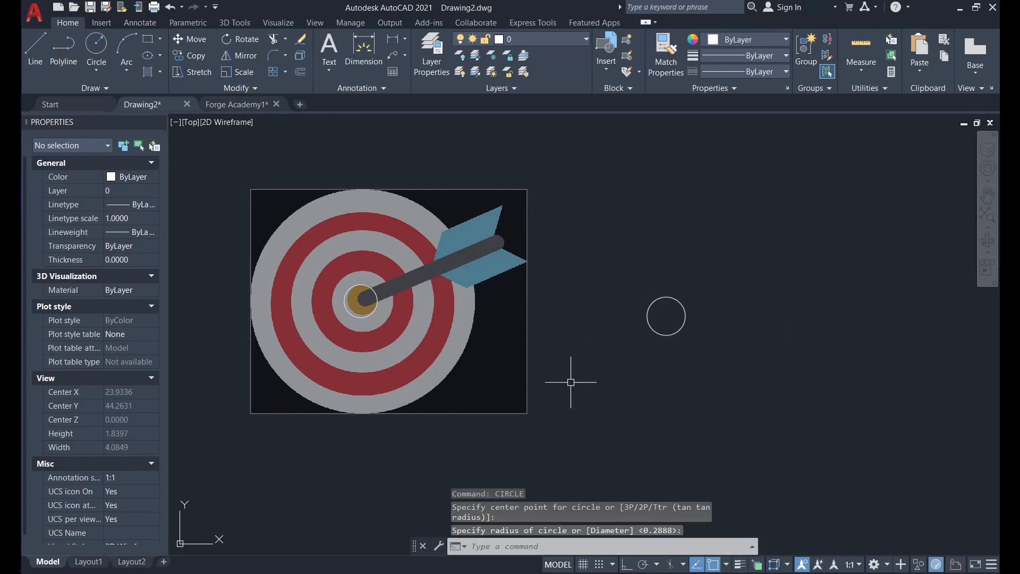
left_click(377, 312)
key("Delete")
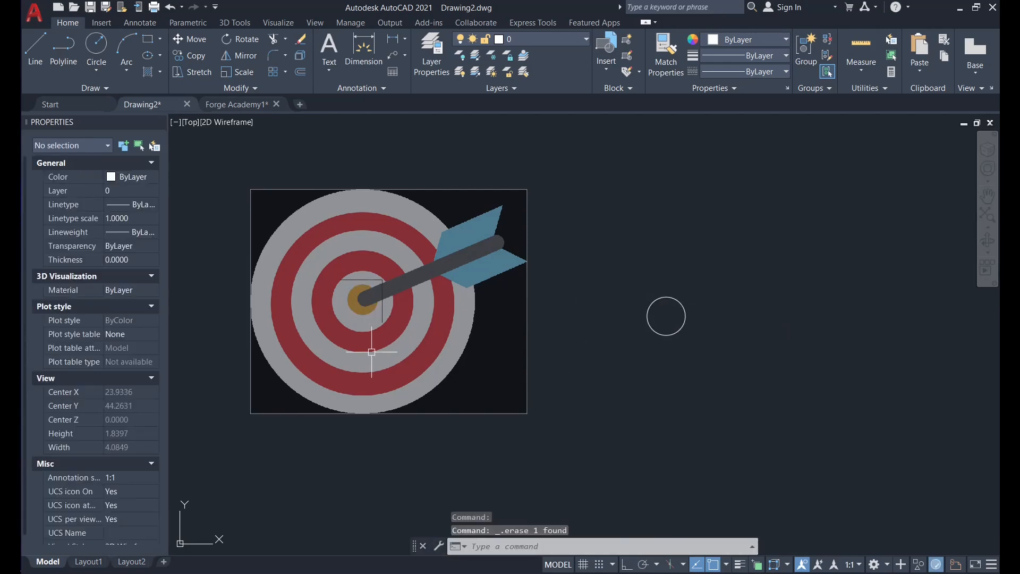
left_click(676, 333)
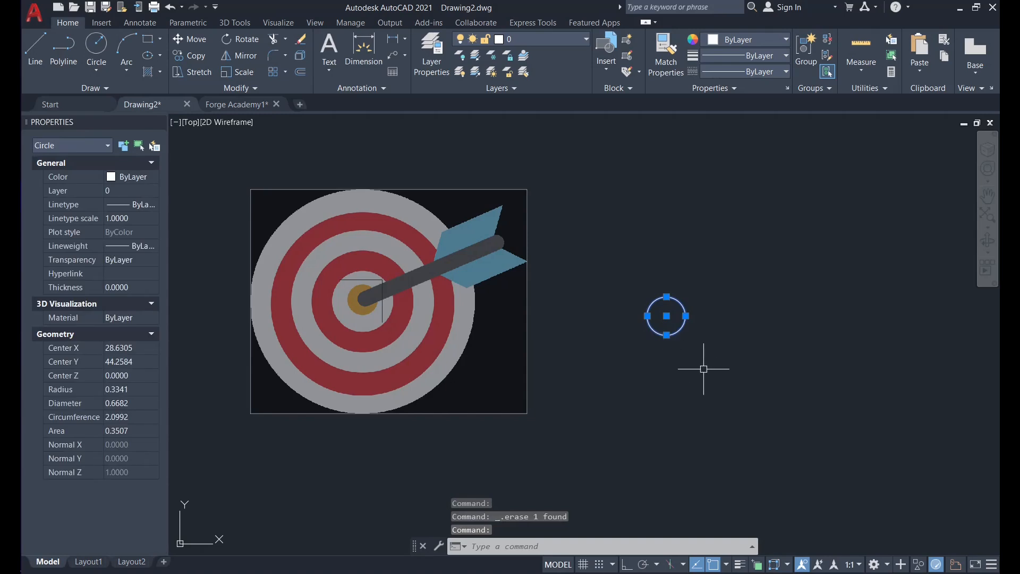
left_click(232, 73)
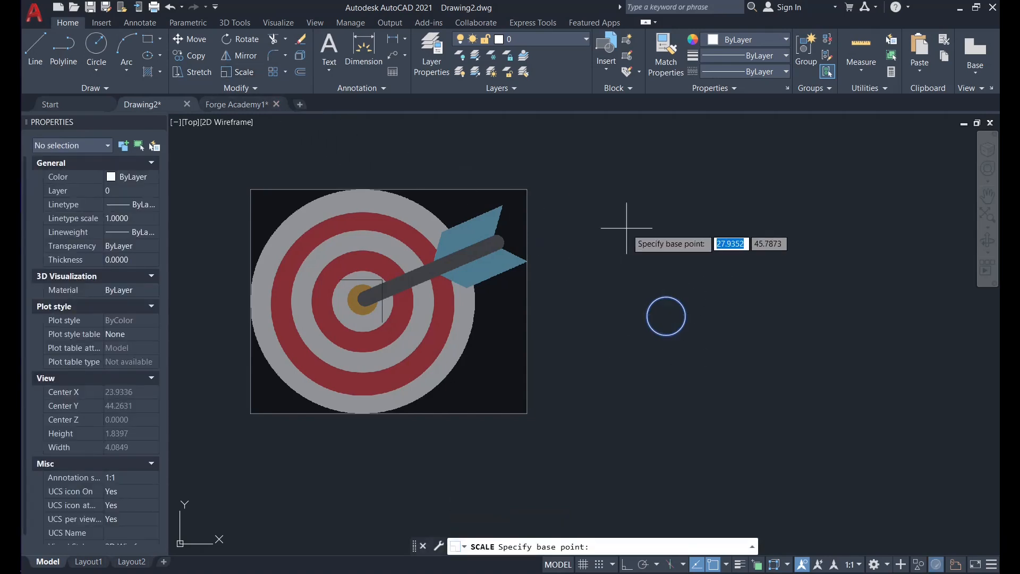
key("Escape")
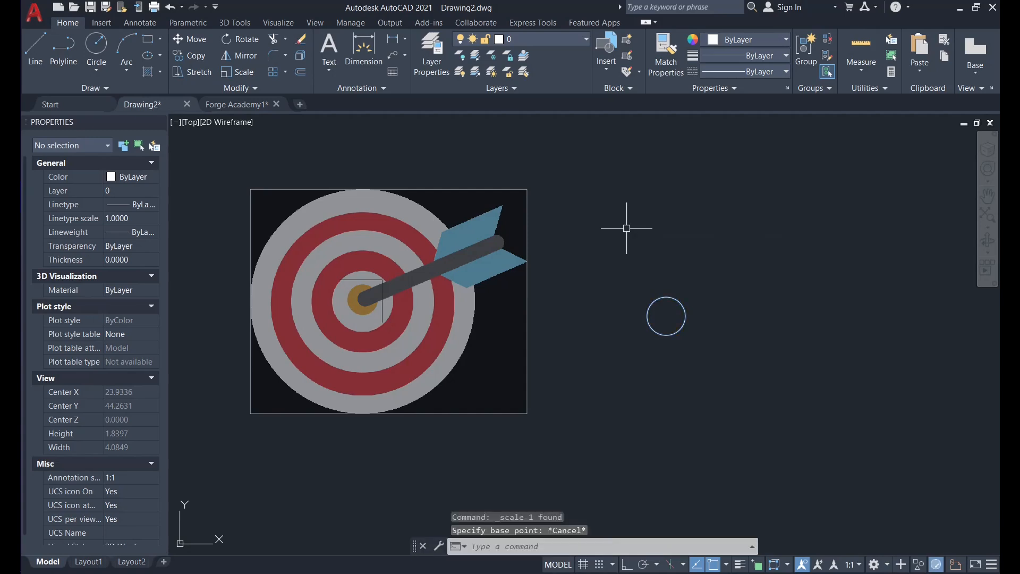
Start the Scale command on the circle beside the image, using the circle's centre as base point
type("sc")
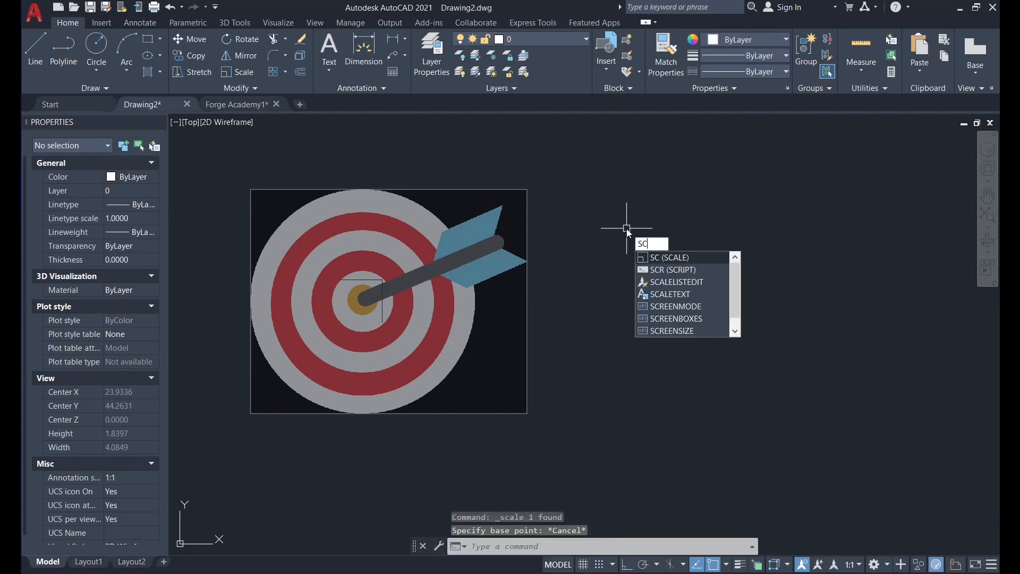
key("Return")
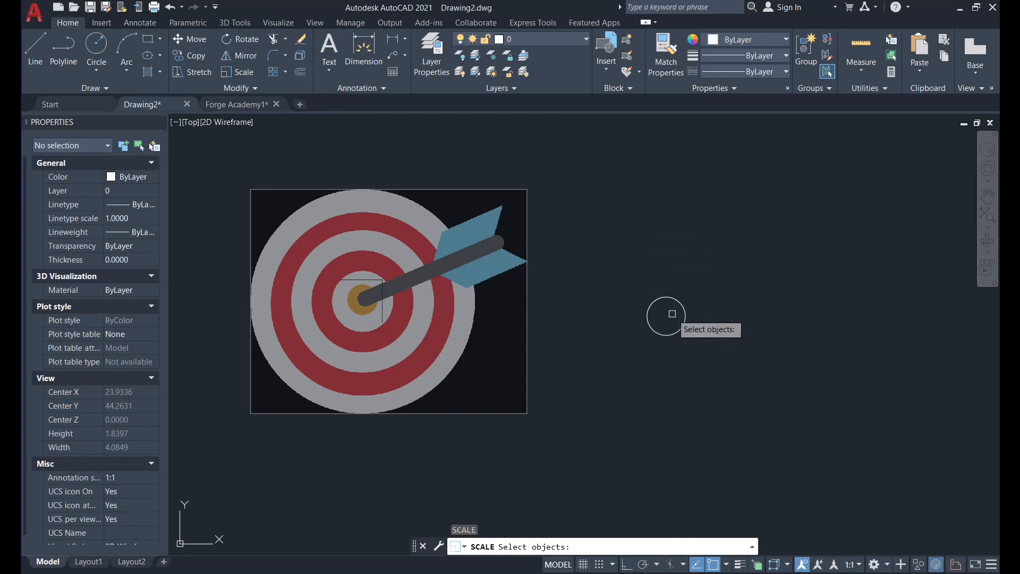
left_click(667, 297)
key("Return")
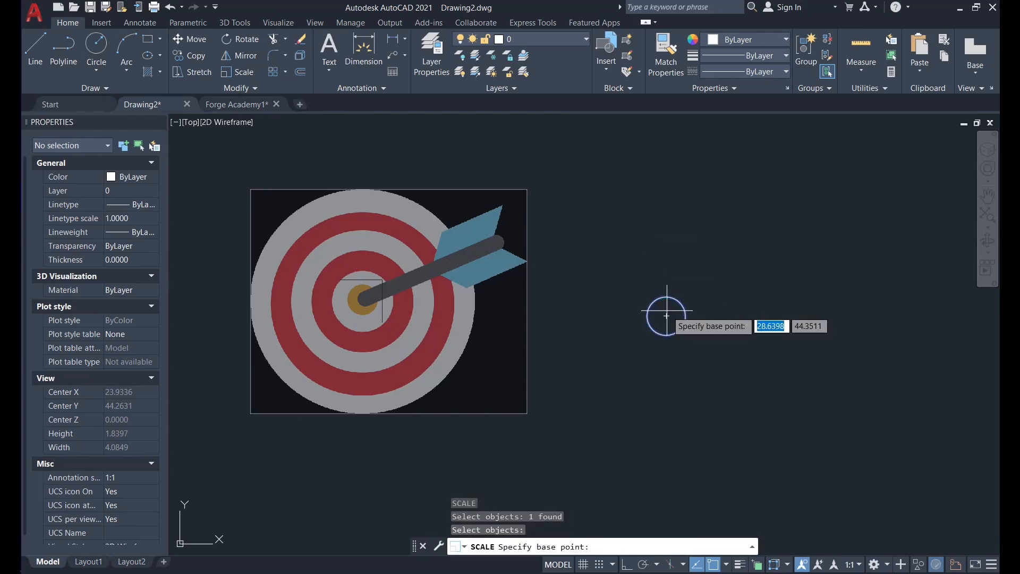
scroll(664, 314, "up", 4)
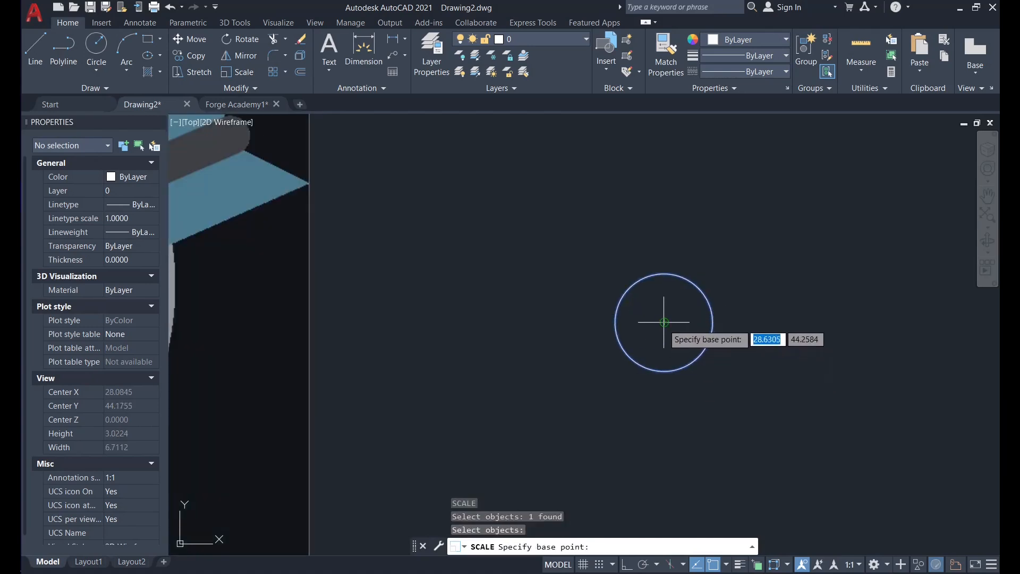
left_click(665, 322)
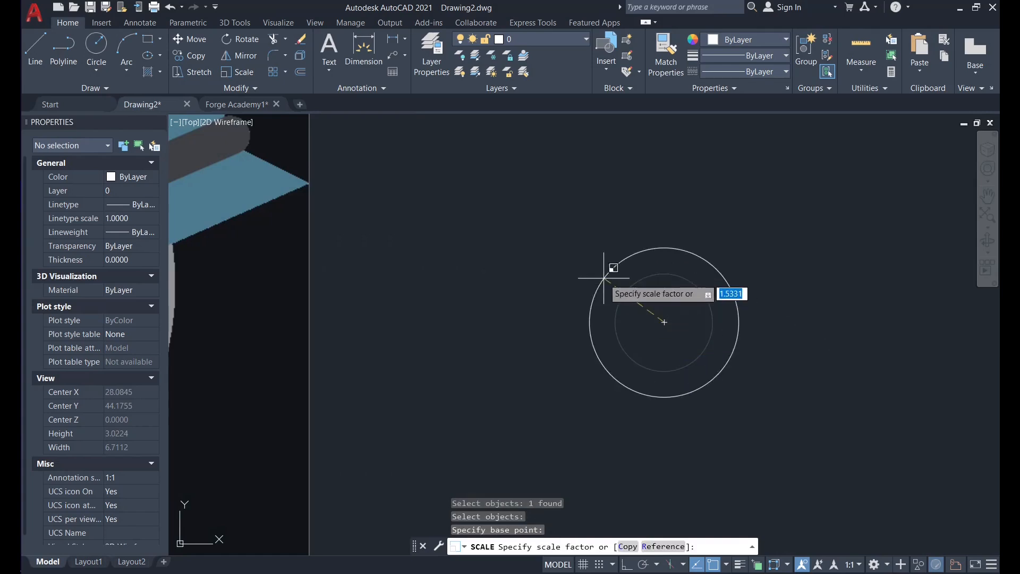
scroll(610, 265, "down", 4)
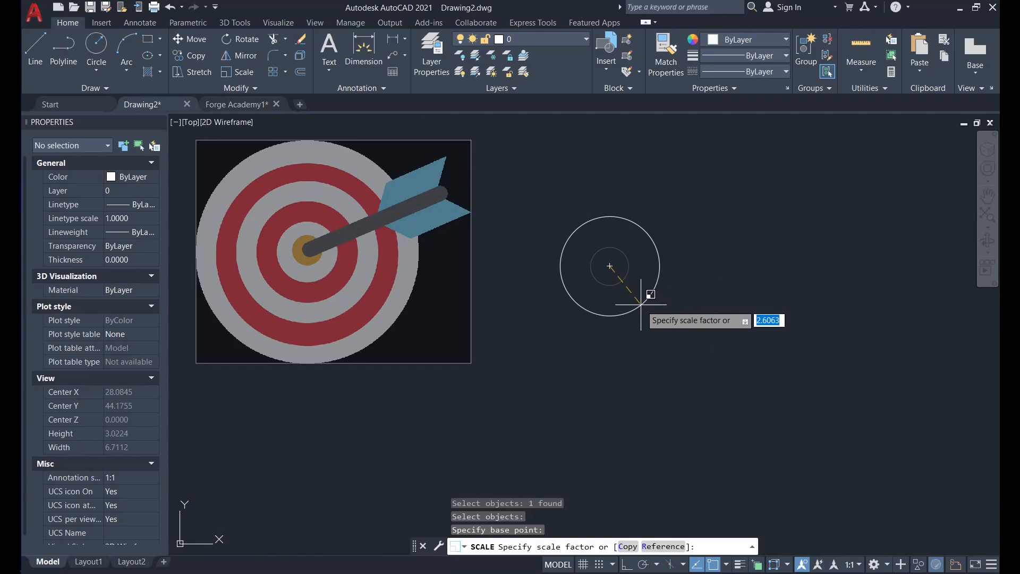
Scale the circle by reference, using its vertical diameter as the reference length and 2 as the new length
type("r")
key("Return")
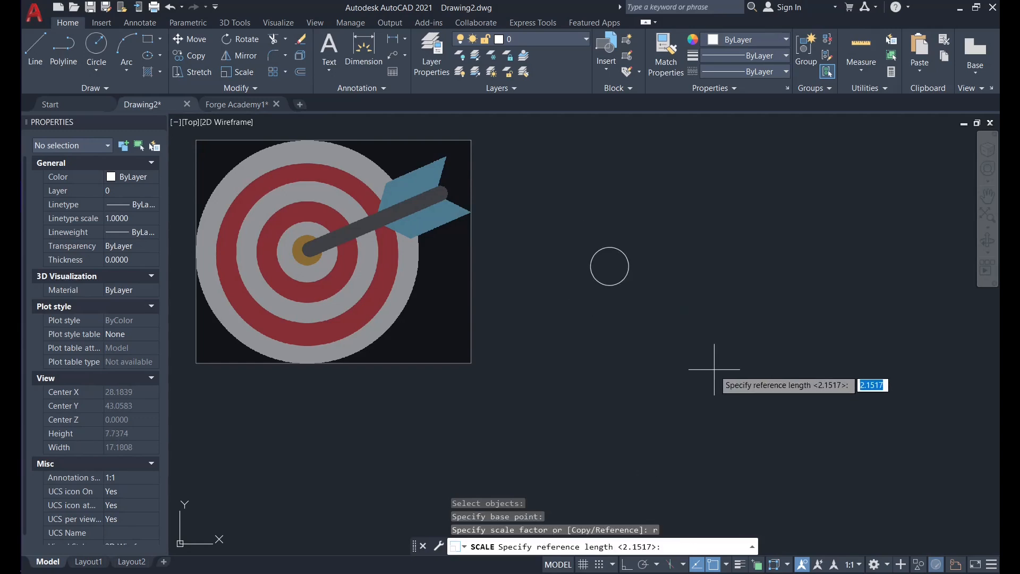
scroll(615, 252, "up", 4)
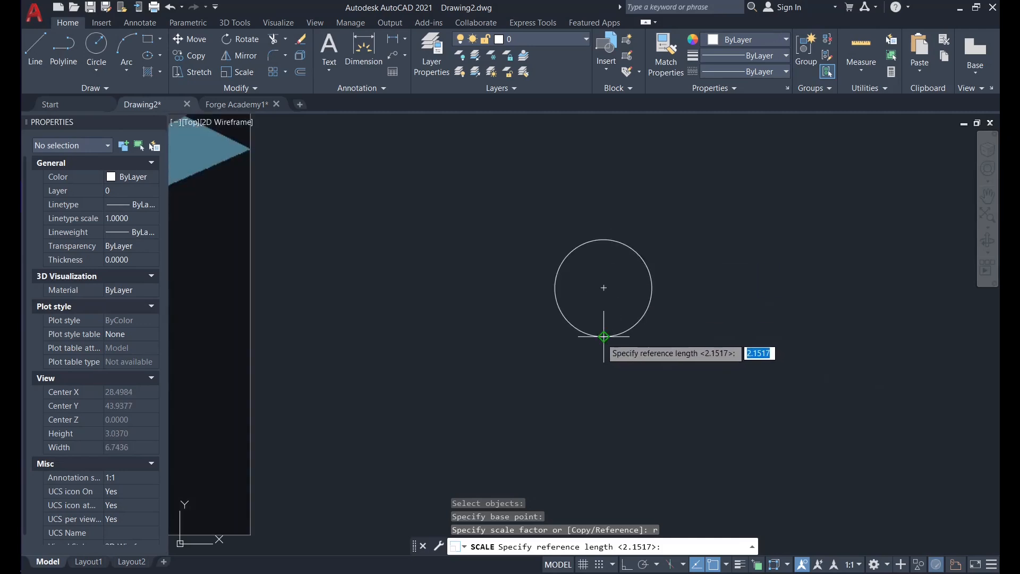
left_click(604, 336)
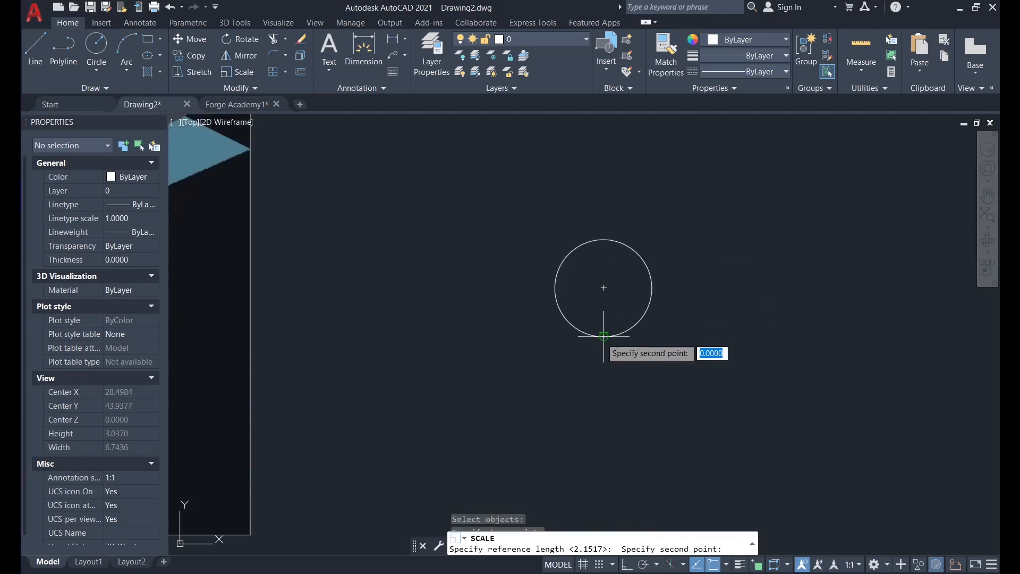
left_click(603, 239)
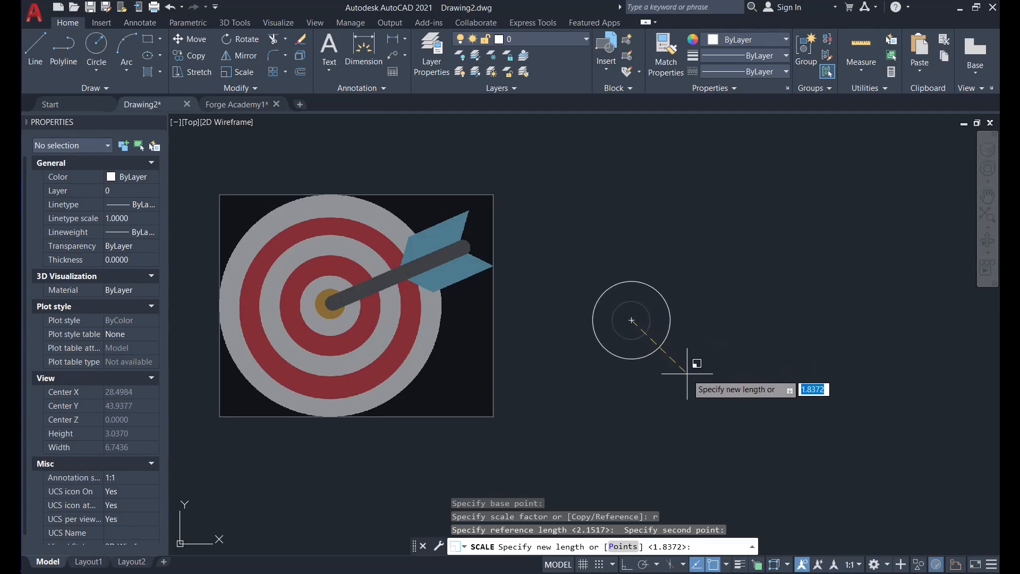
type("2")
key("Return")
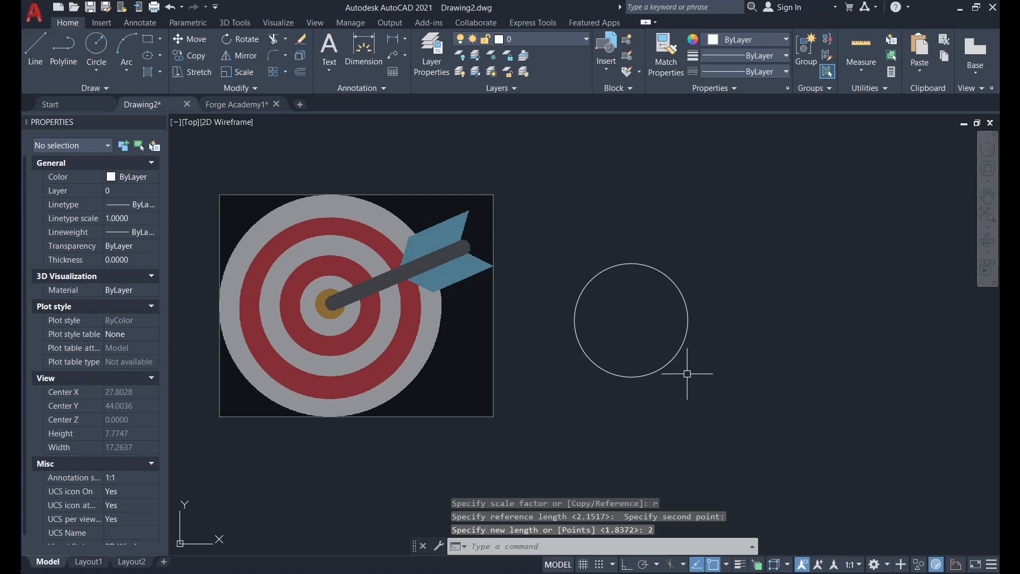
Start another reference scale of the circle about its centre, using its vertical diameter as the reference length
left_click(673, 365)
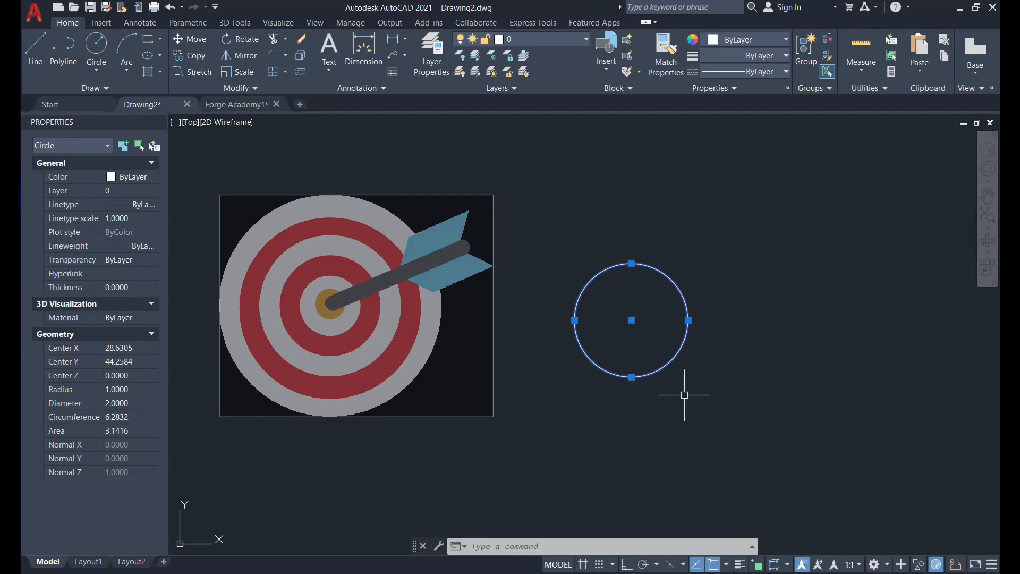
type("sc")
key("Return")
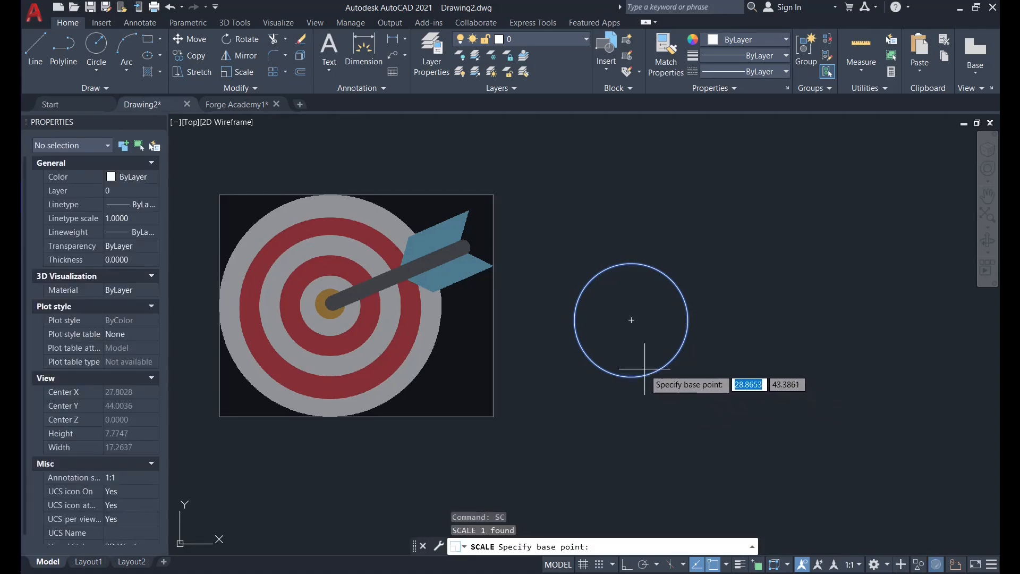
left_click(632, 320)
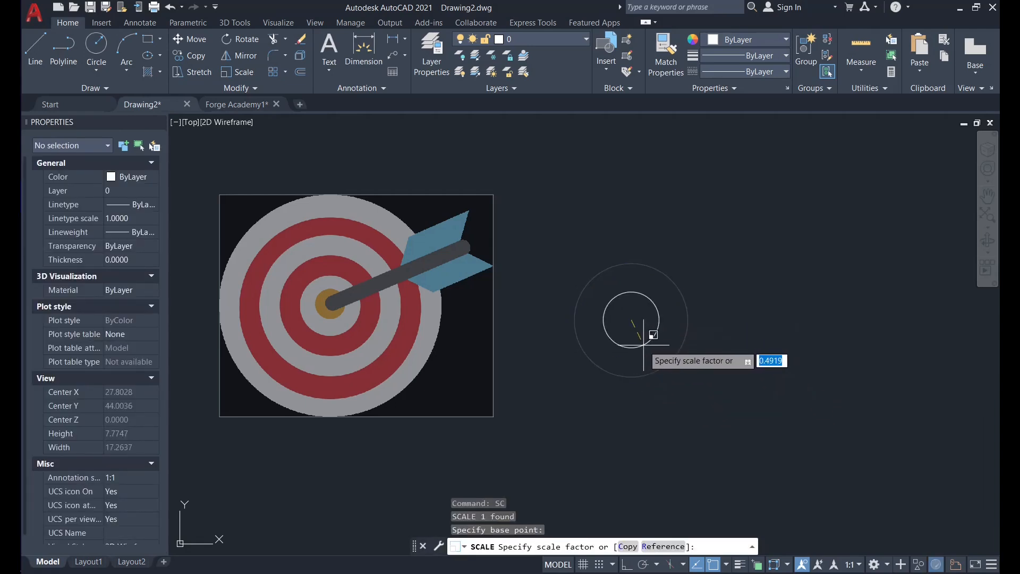
type("r")
key("Return")
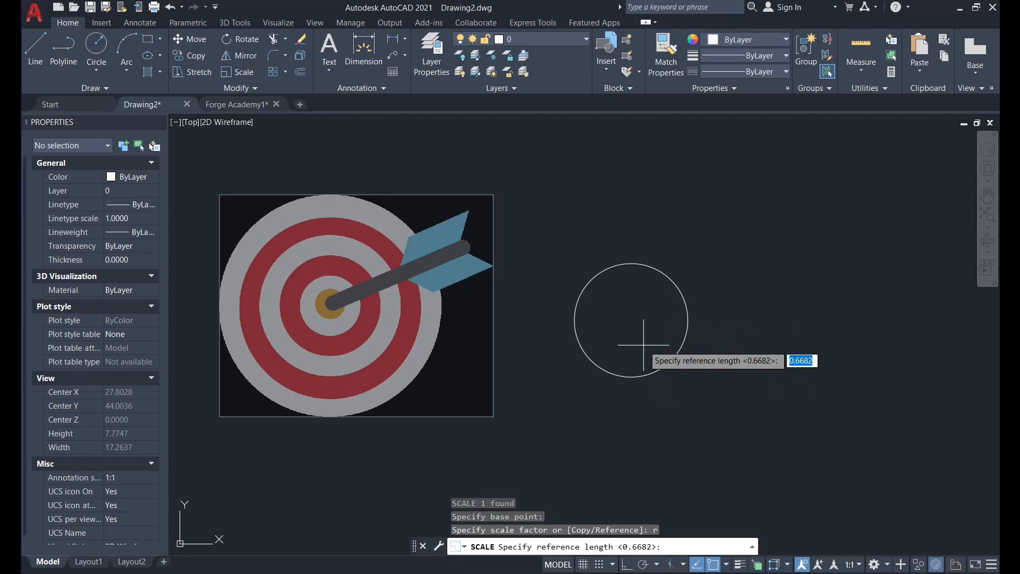
left_click(628, 377)
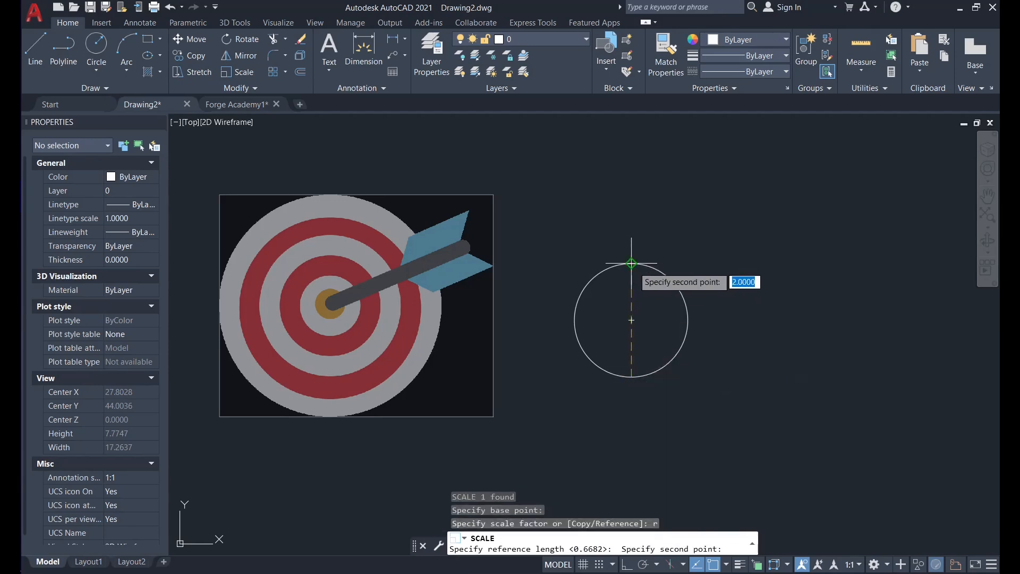
left_click(631, 263)
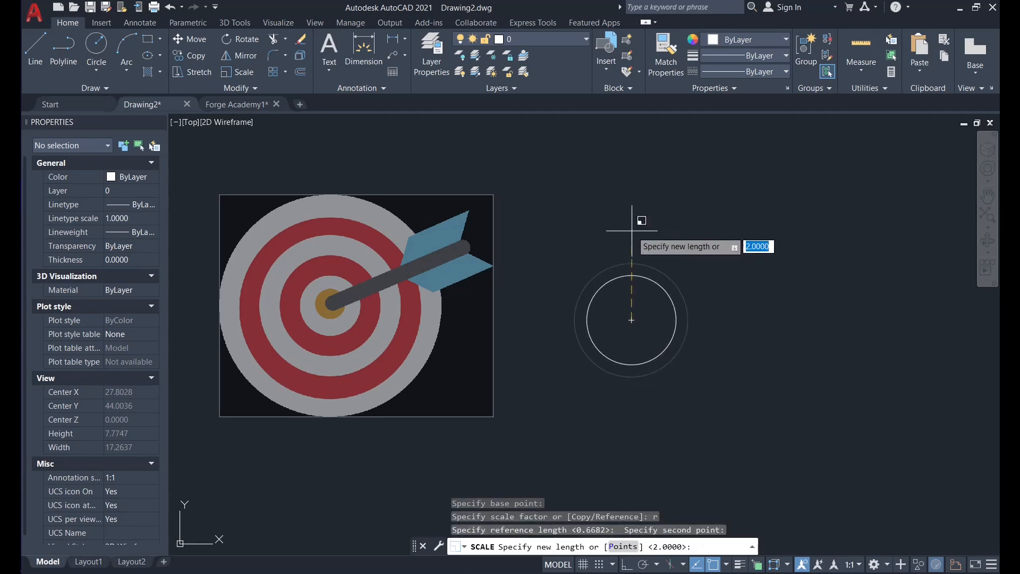
Define the new length by points, spanning the target's yellow centre vertically from lower to upper edge, about 0.53
type("p")
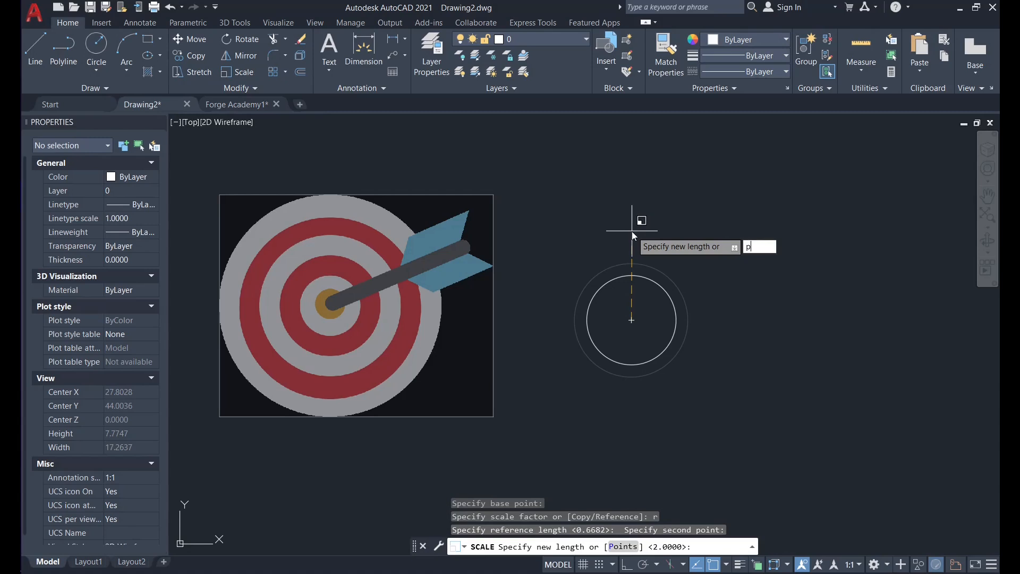
left_click(622, 548)
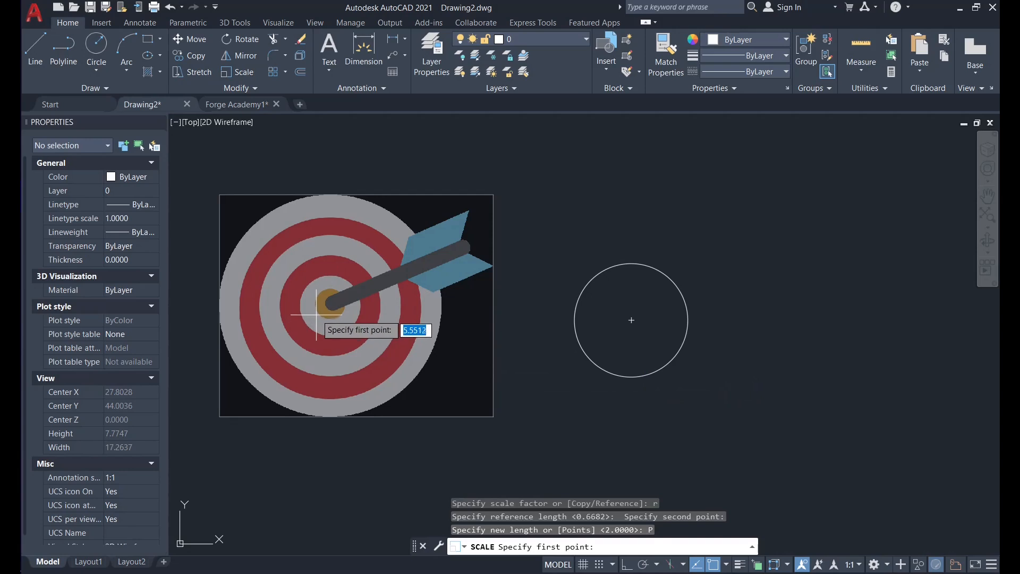
scroll(317, 314, "up", 10)
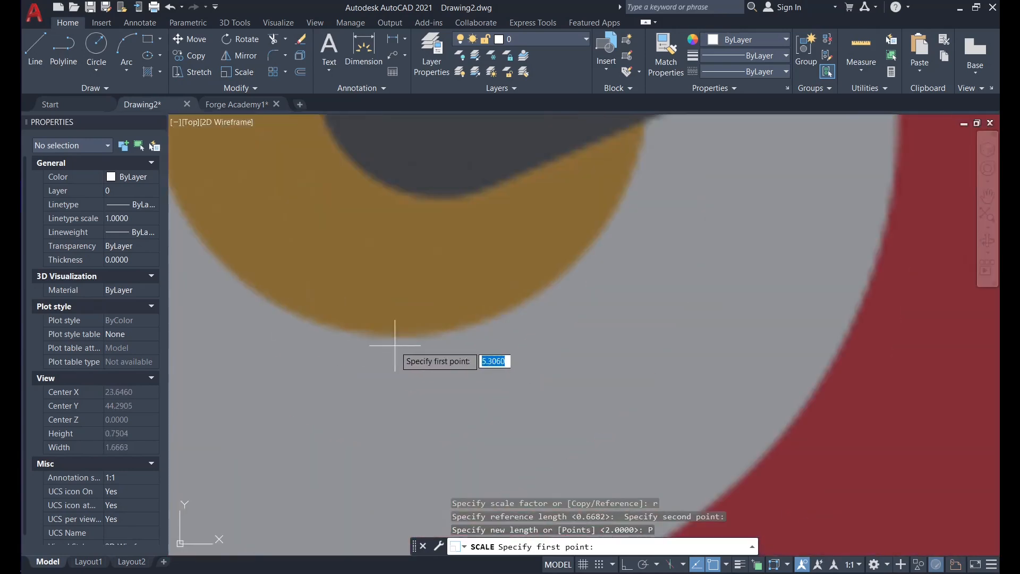
left_click(393, 335)
scroll(392, 337, "down", 6)
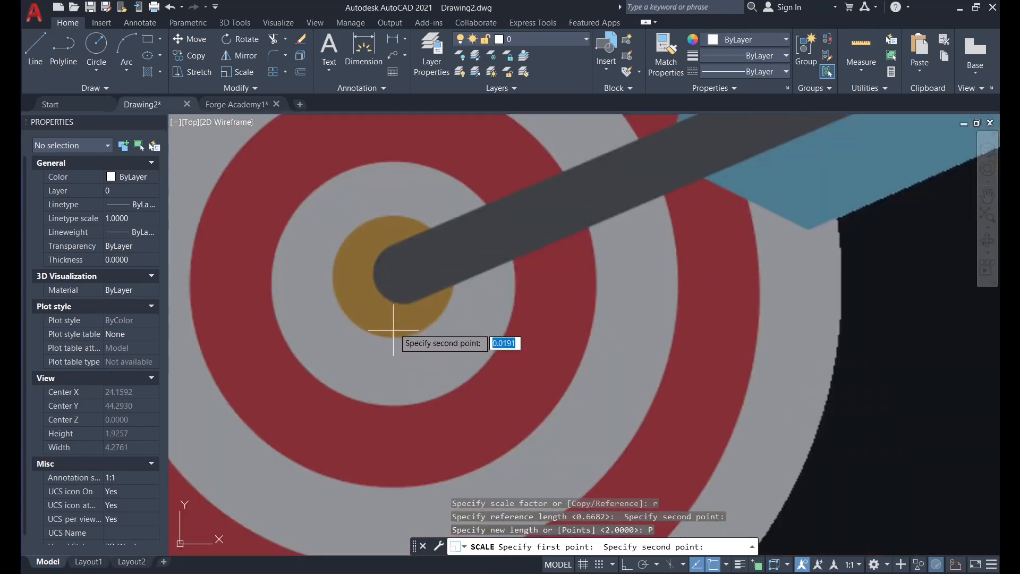
scroll(392, 217, "up", 3)
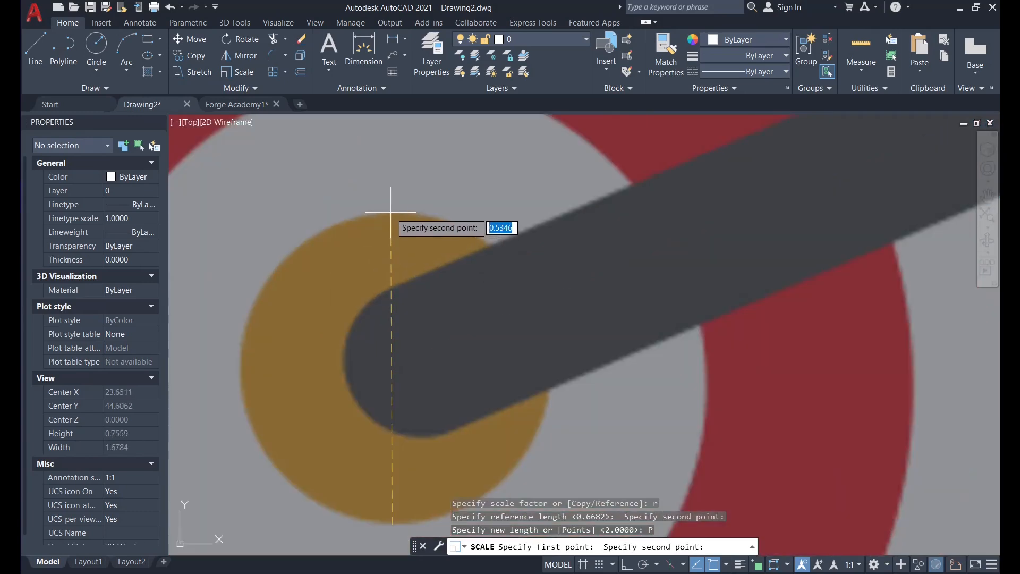
left_click(391, 212)
scroll(382, 233, "down", 8)
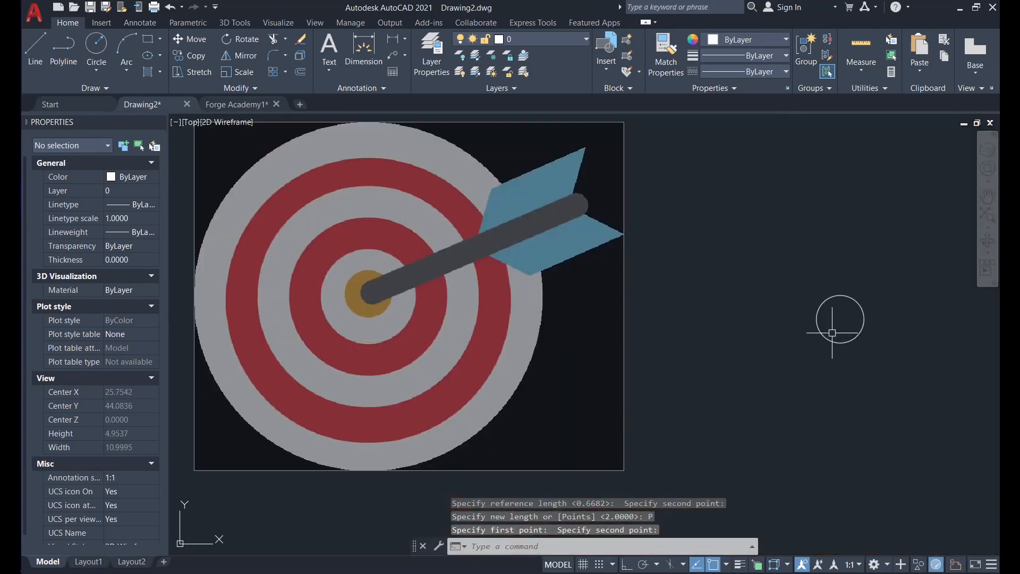
Move the scaled circle by its lowest point onto the lower edge of the target's yellow centre
left_click(797, 343)
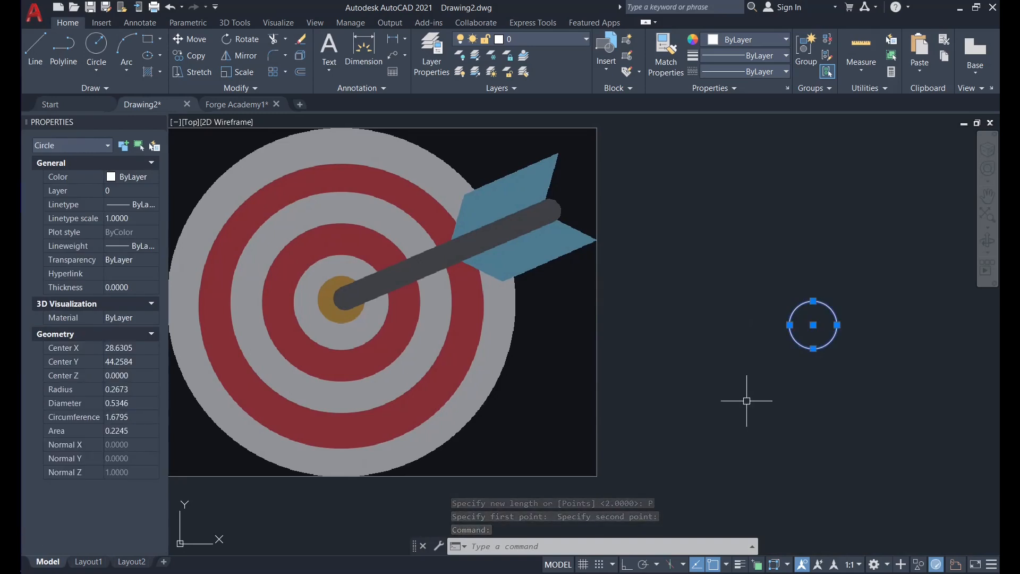
type("M")
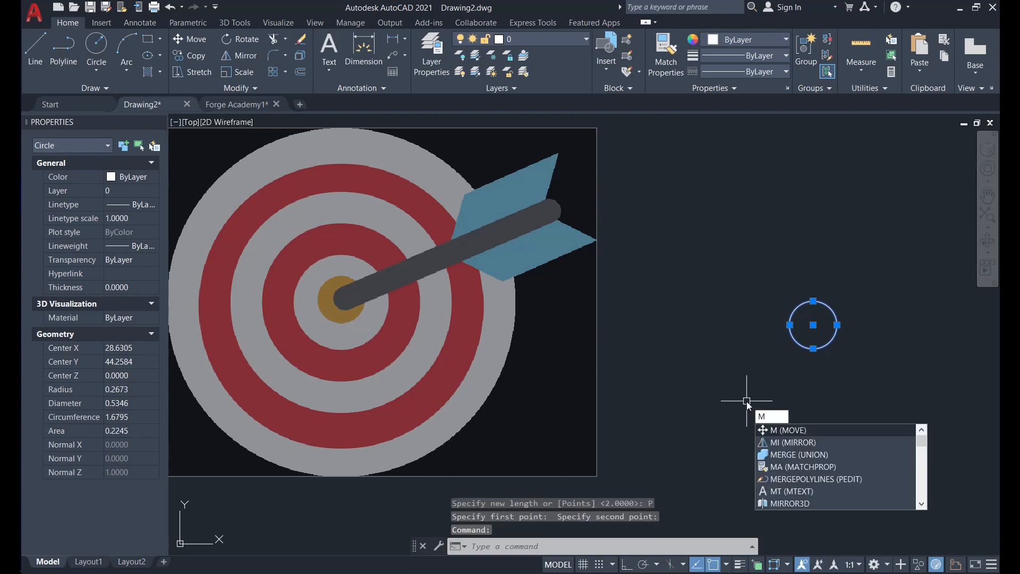
key("Return")
left_click(813, 324)
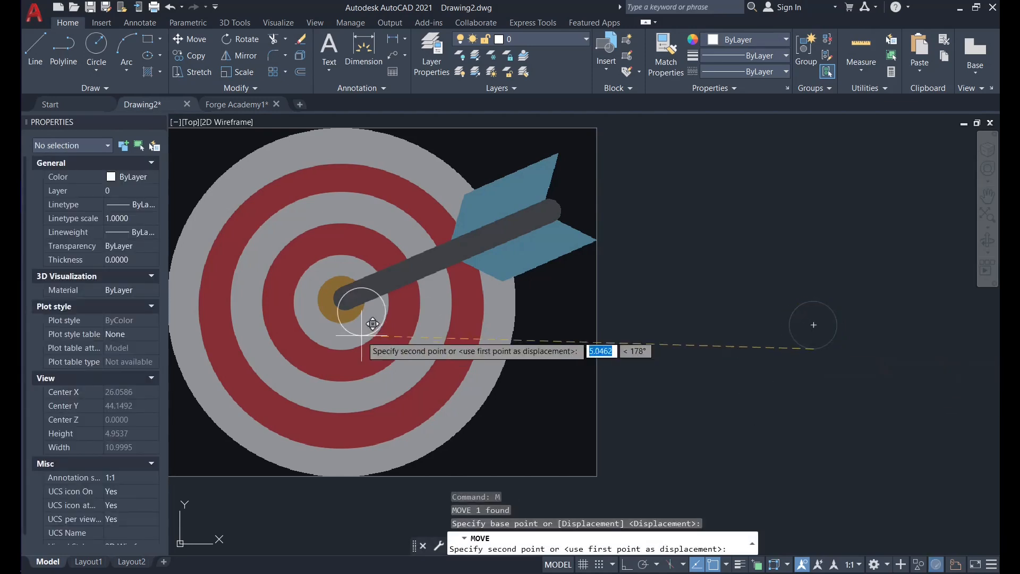
scroll(373, 323, "up", 8)
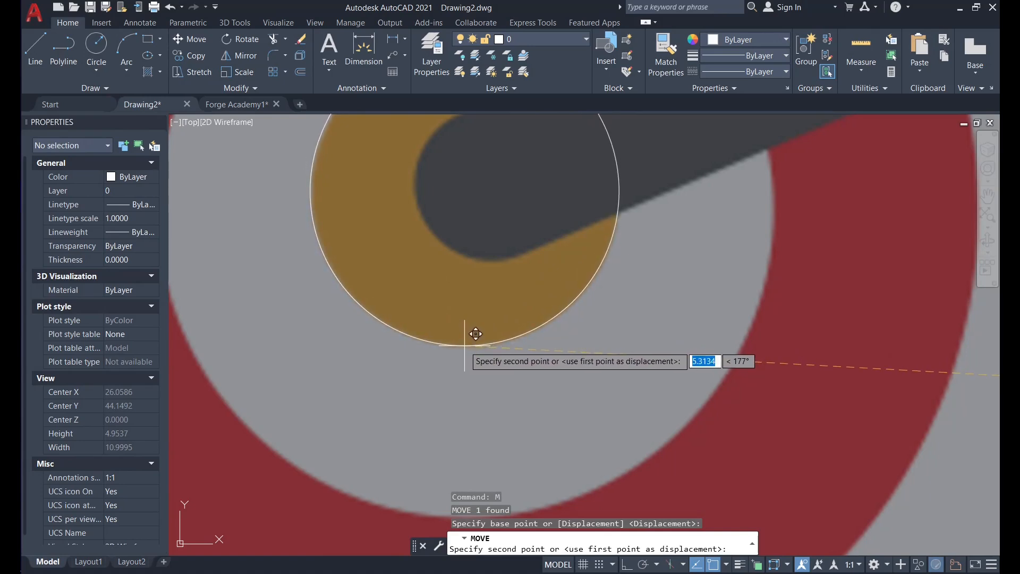
left_click(476, 333)
scroll(475, 340, "down", 10)
scroll(475, 346, "up", 5)
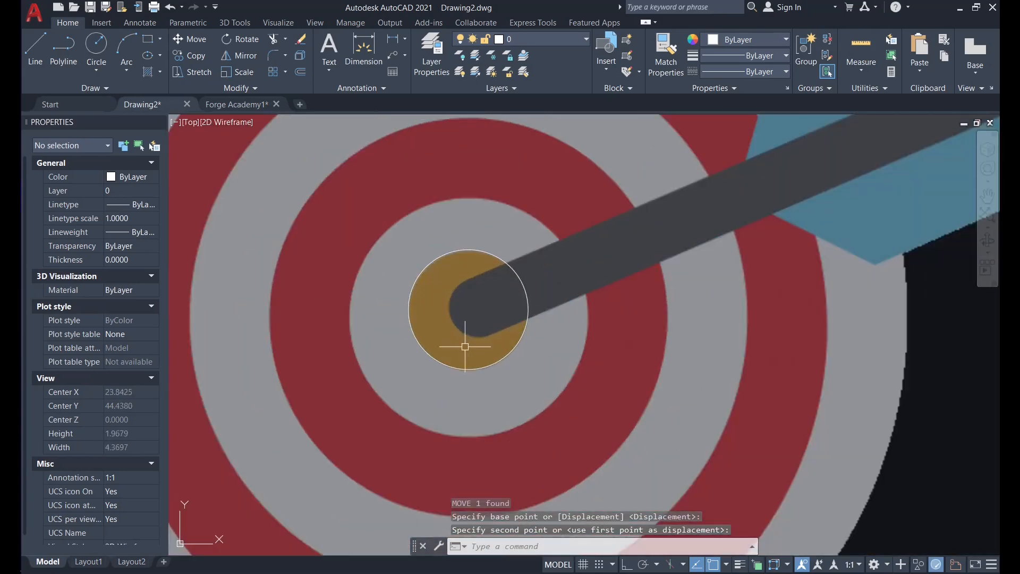
Check the moved circle's properties and undo its move onto the target
scroll(467, 341, "down", 5)
left_click(467, 337)
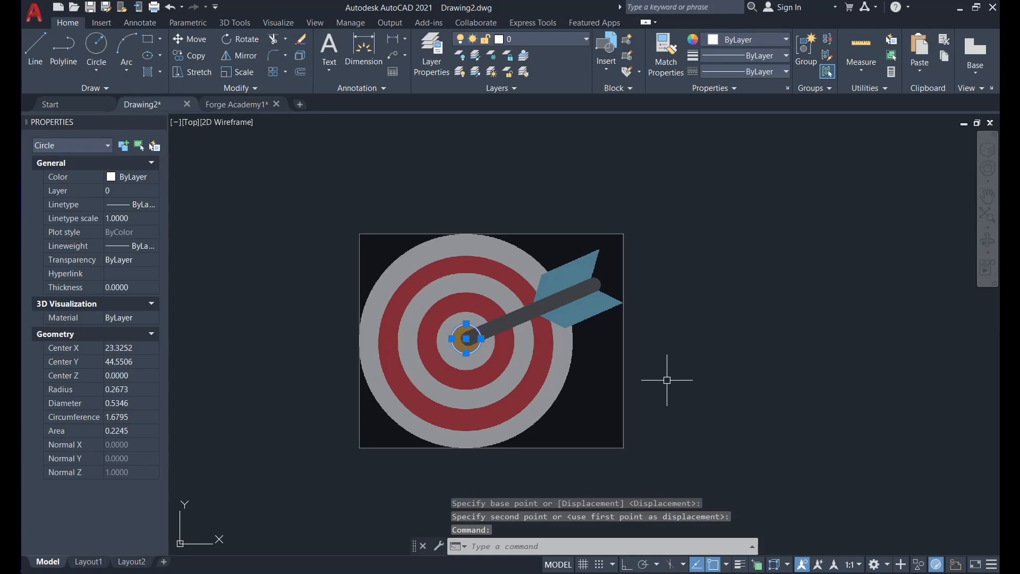
key("ctrl+z")
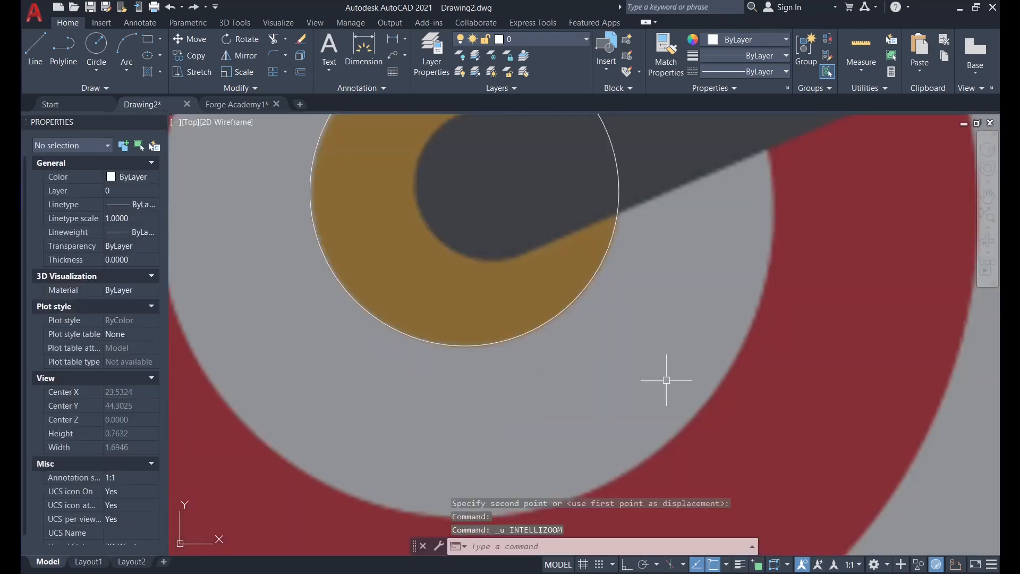
key("ctrl+z")
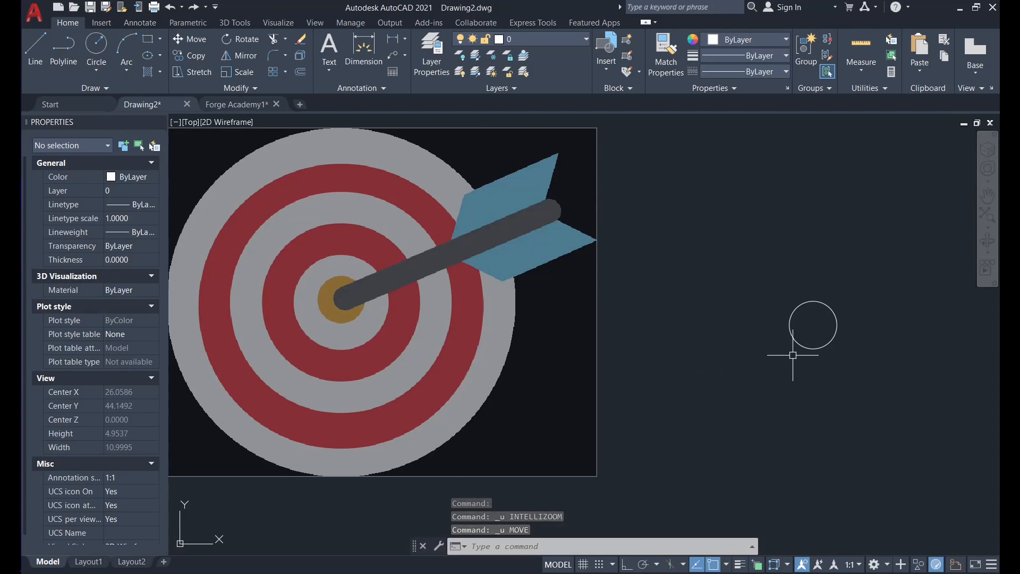
Draw a circle of about 1.26 radius concentric with the small circle beside the image
type("c")
key("Return")
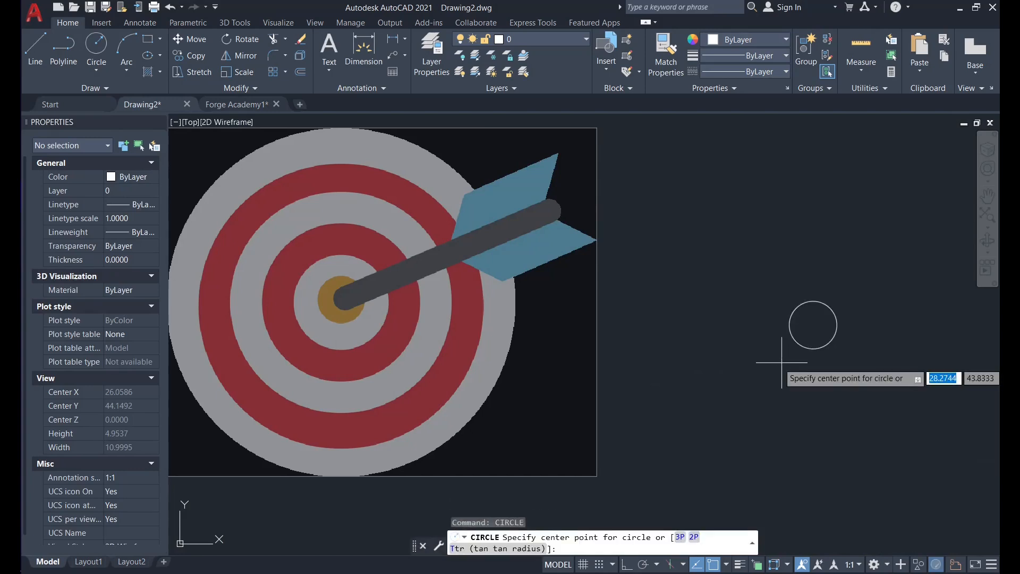
left_click(813, 325)
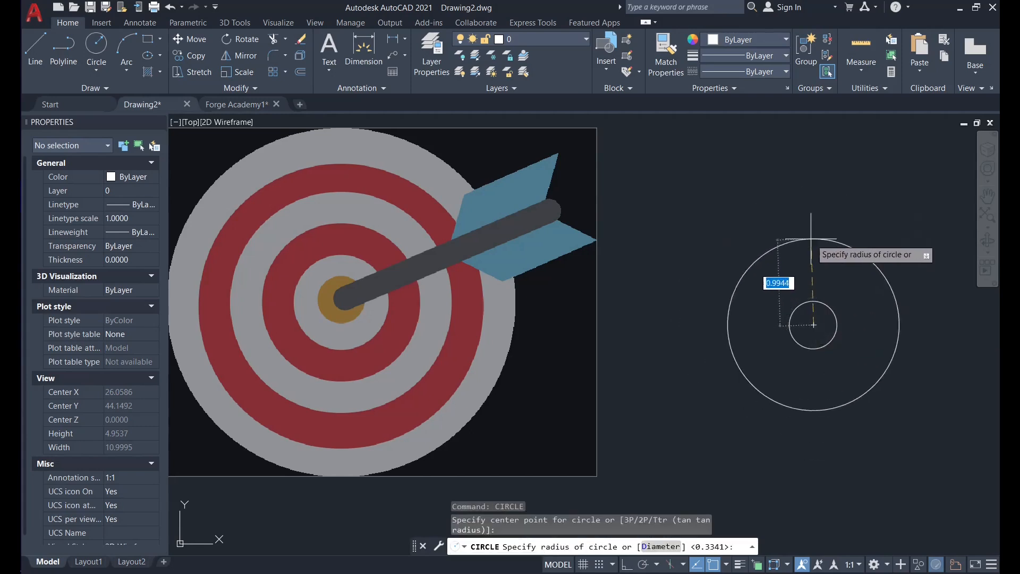
left_click(764, 224)
Start a reference scale of the larger circle about the shared centre, using its vertical diameter as the reference length
left_click(883, 409)
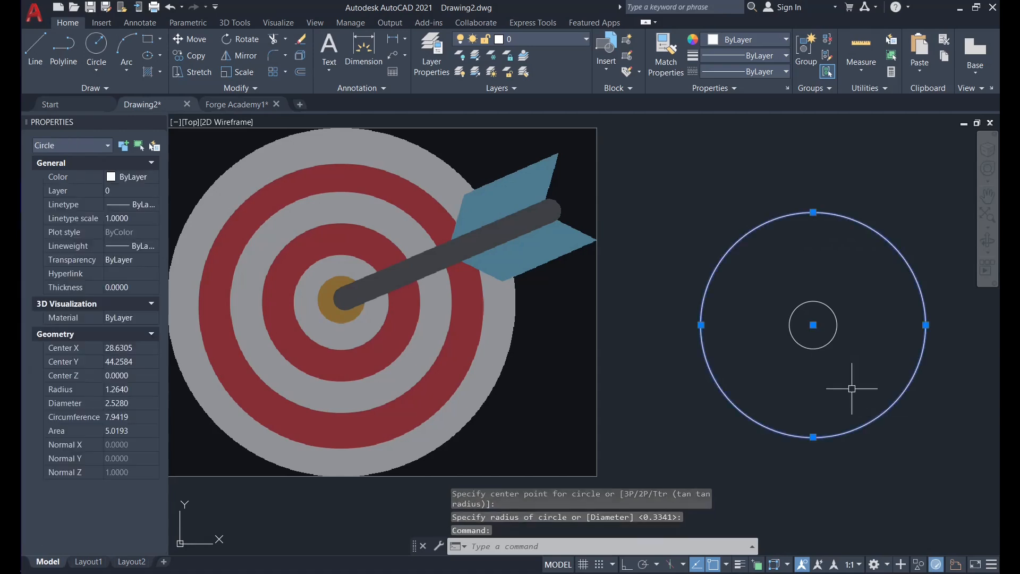
type("sc")
key("Return")
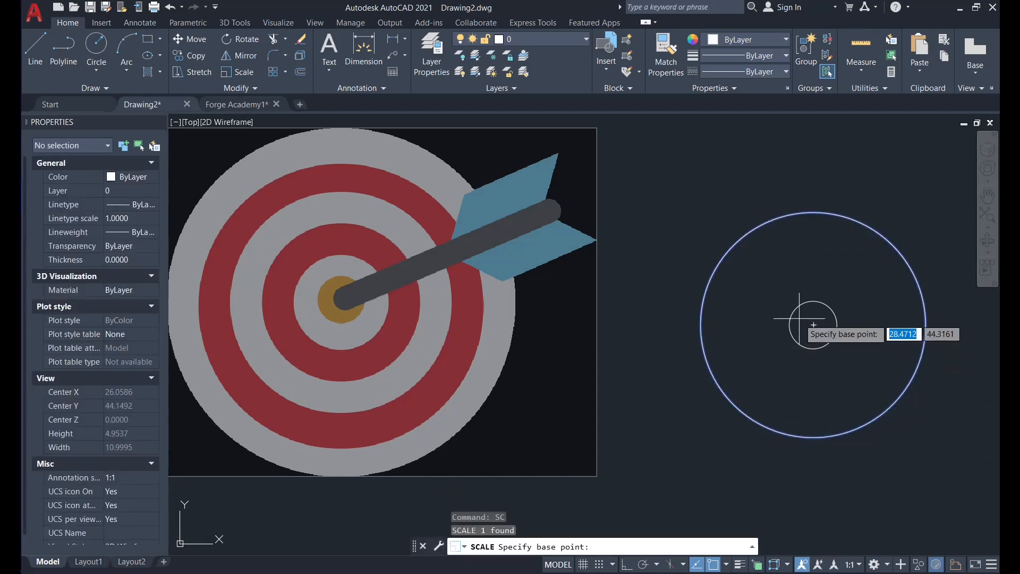
left_click(813, 325)
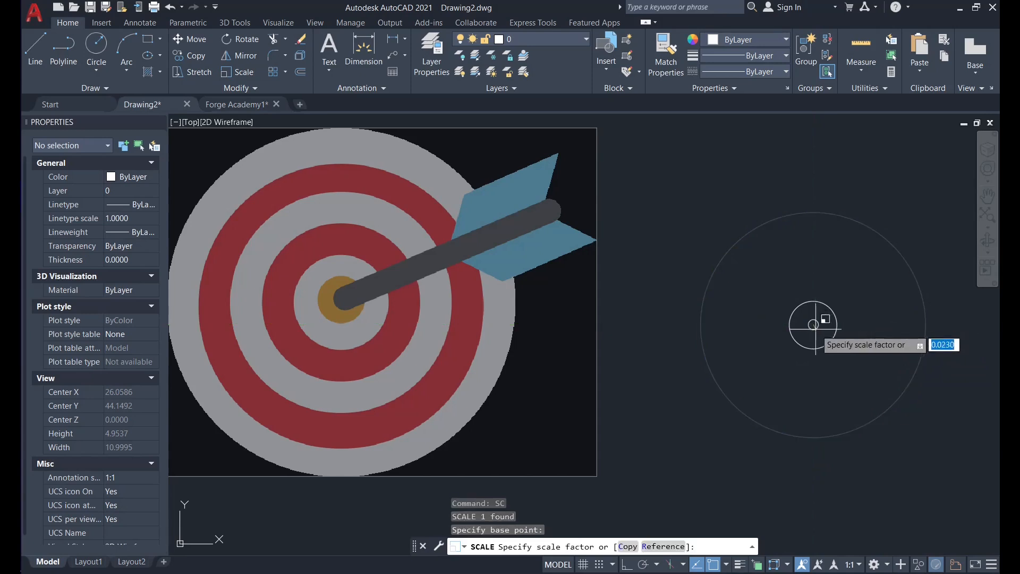
type("r")
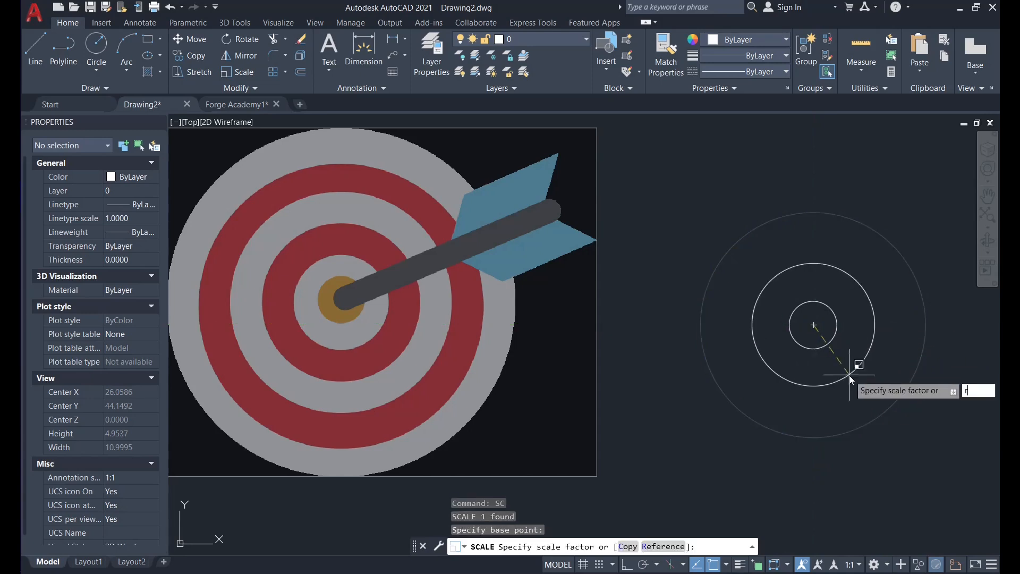
key("Return")
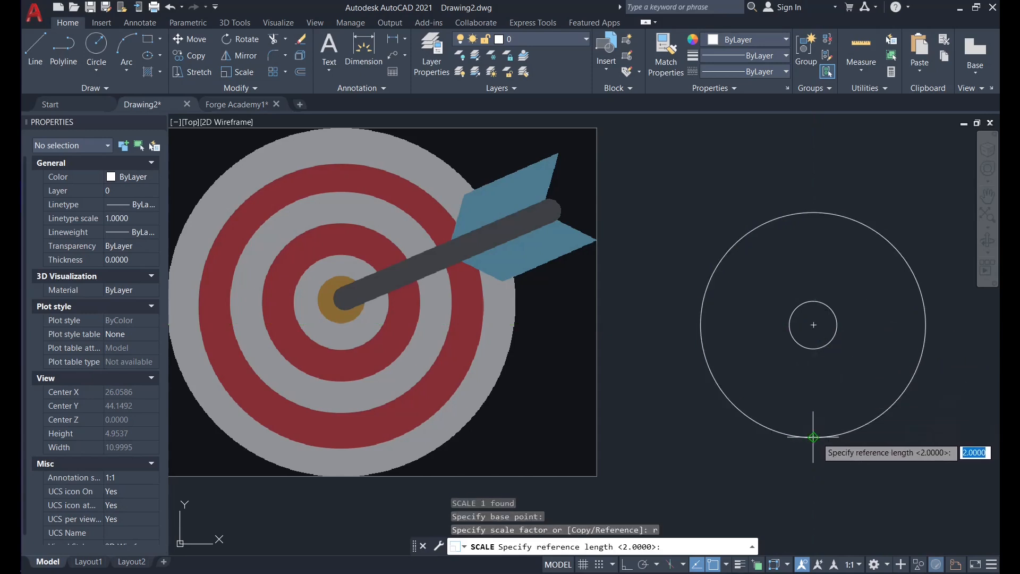
left_click(807, 437)
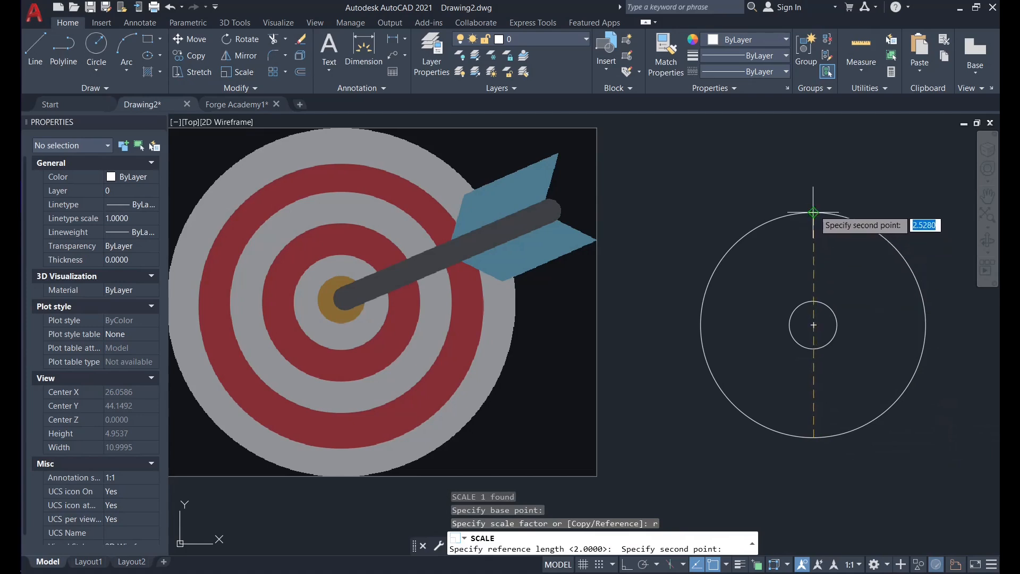
left_click(820, 212)
Finish the reference scale with the Points option, picking the vertical diameter of the target's innermost grey ring, about 1.06, as the new length
type("p")
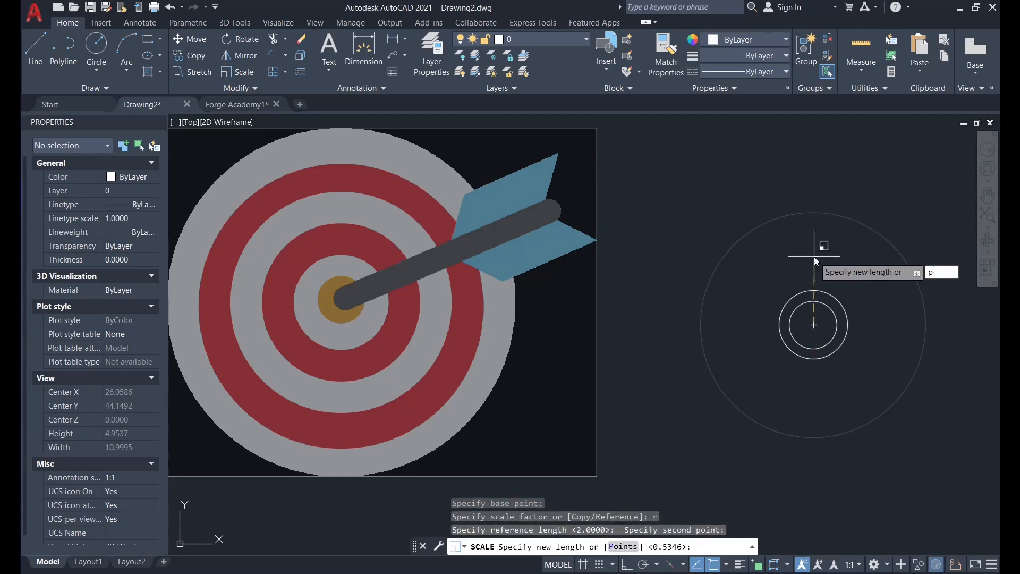
key("Return")
scroll(297, 308, "up", 4)
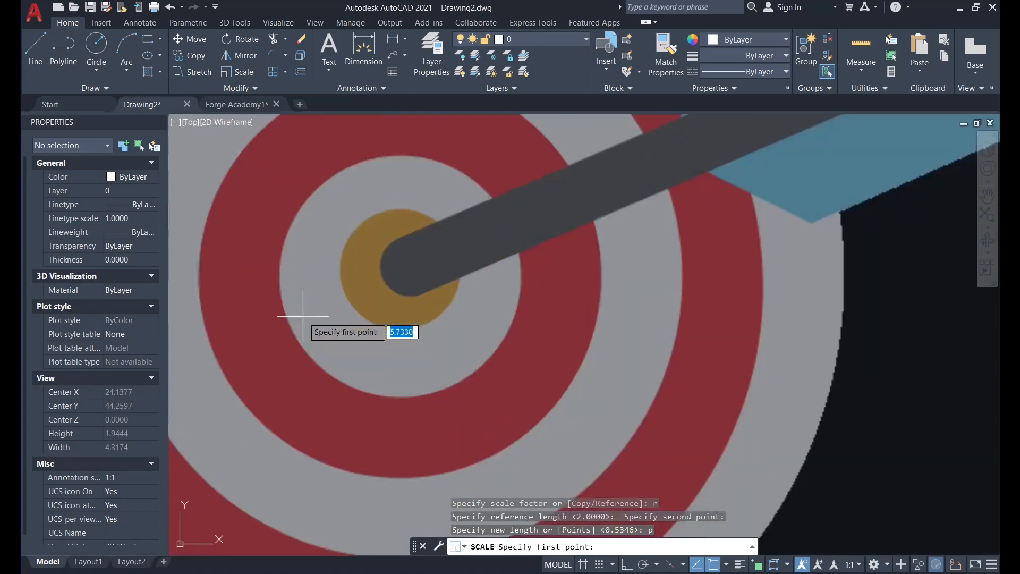
scroll(393, 404, "up", 4)
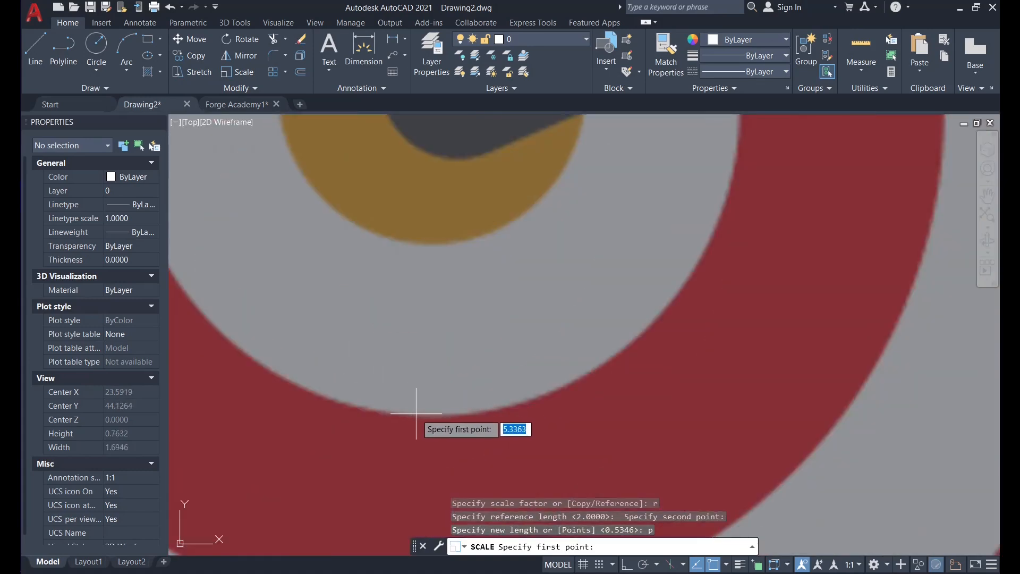
left_click(416, 413)
scroll(415, 372, "down", 5)
scroll(406, 266, "up", 5)
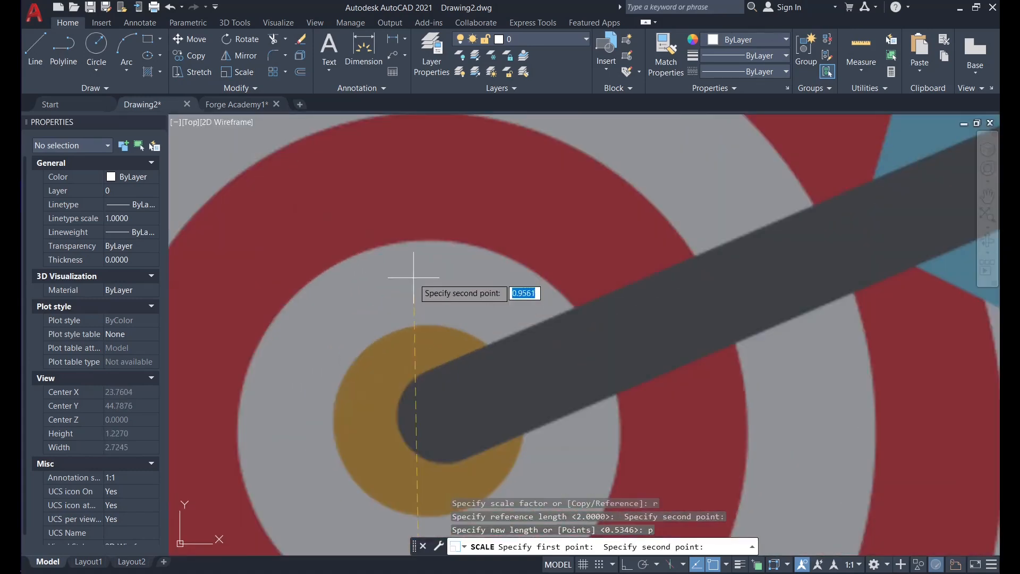
scroll(419, 249, "up", 4)
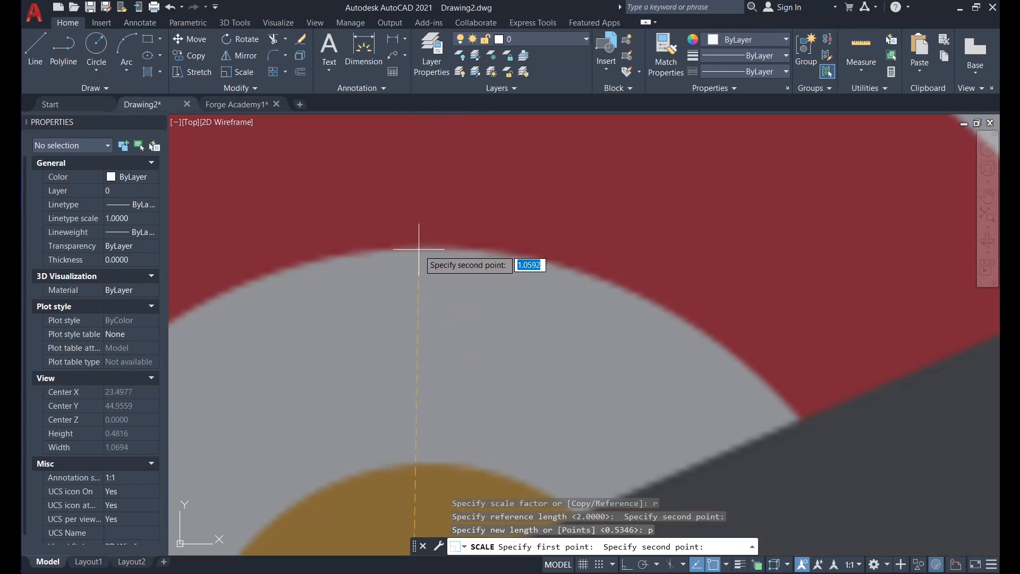
left_click(418, 249)
scroll(419, 248, "down", 6)
scroll(733, 297, "up", 2)
left_click(753, 348)
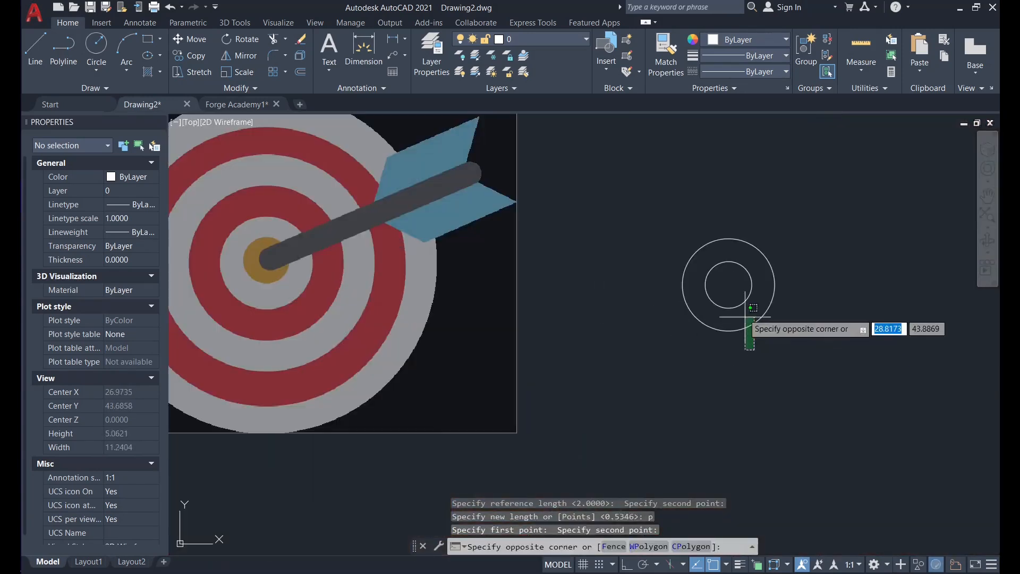
left_click(743, 298)
type("m")
key("Return")
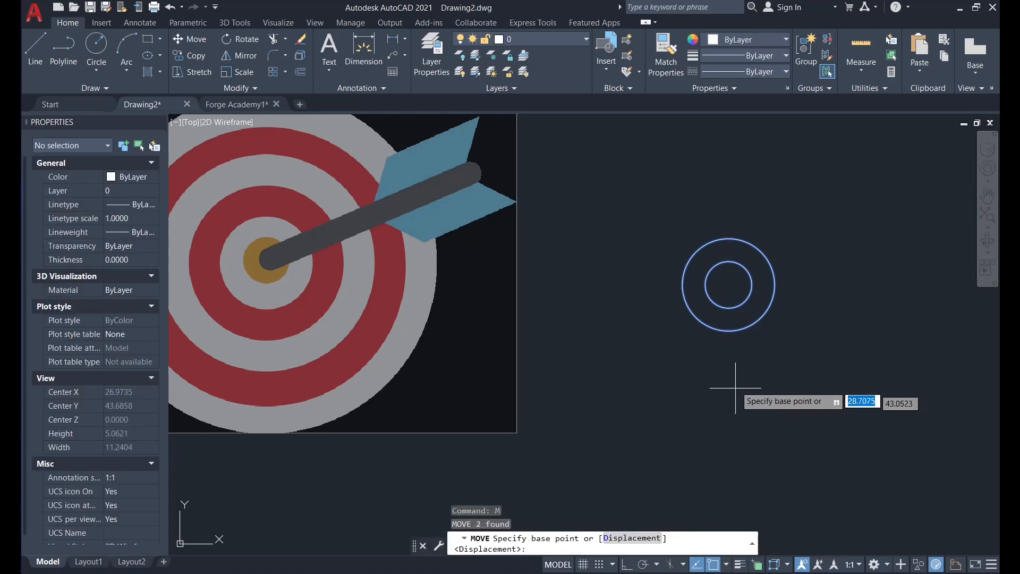
left_click(729, 284)
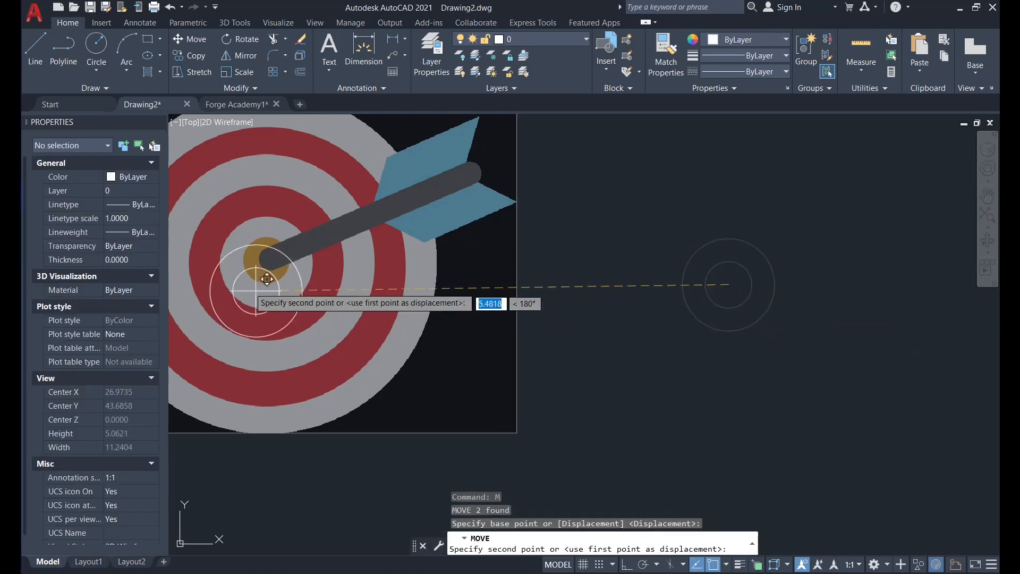
scroll(268, 255, "up", 4)
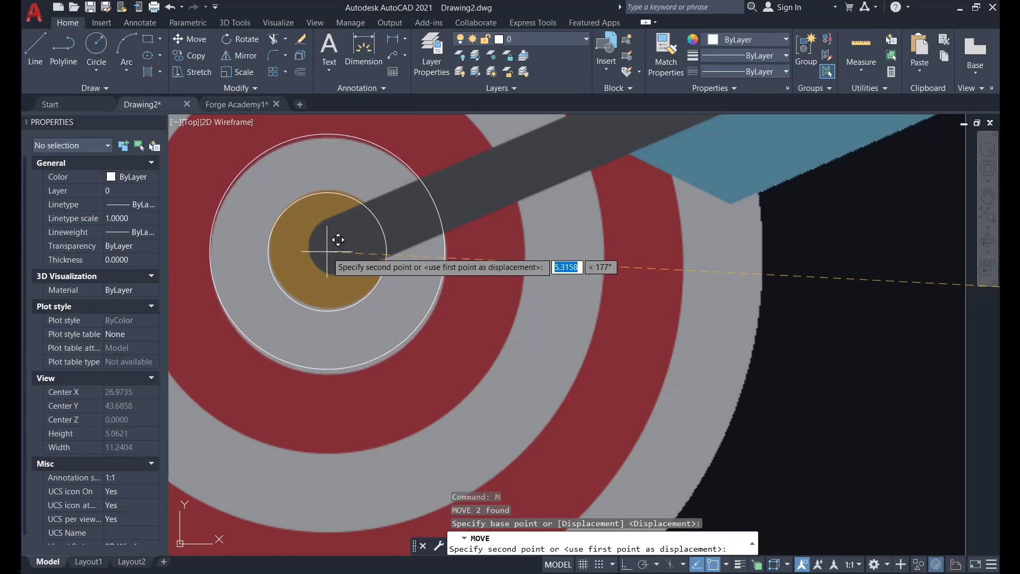
scroll(338, 240, "down", 8)
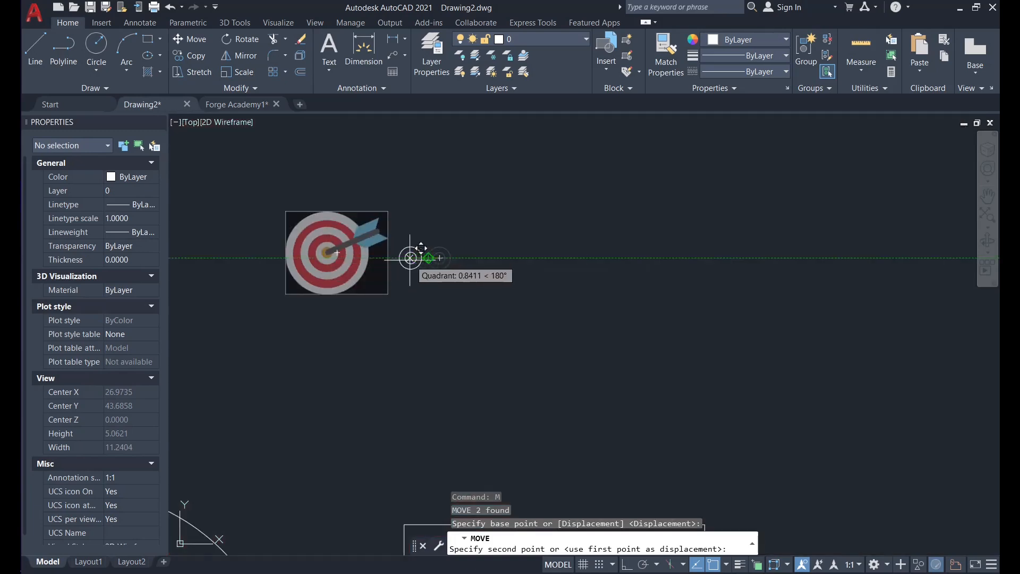
scroll(409, 259, "up", 3)
key("Escape")
Copy the larger circle from beside the image onto the outer edge of the target's innermost grey ring
middle_click_drag(380, 263, 517, 264)
scroll(338, 259, "up", 2)
scroll(793, 288, "down", 2)
middle_click_drag(793, 288, 734, 298)
left_click(838, 311)
type("co")
key("Return")
left_click(850, 346)
scroll(577, 307, "up", 8)
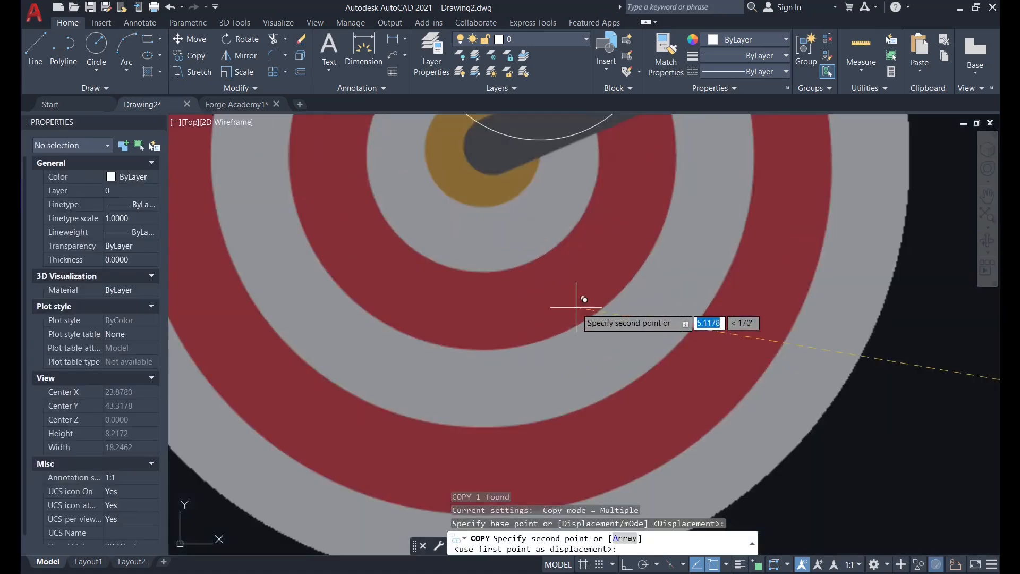
left_click(523, 426)
scroll(519, 424, "down", 2)
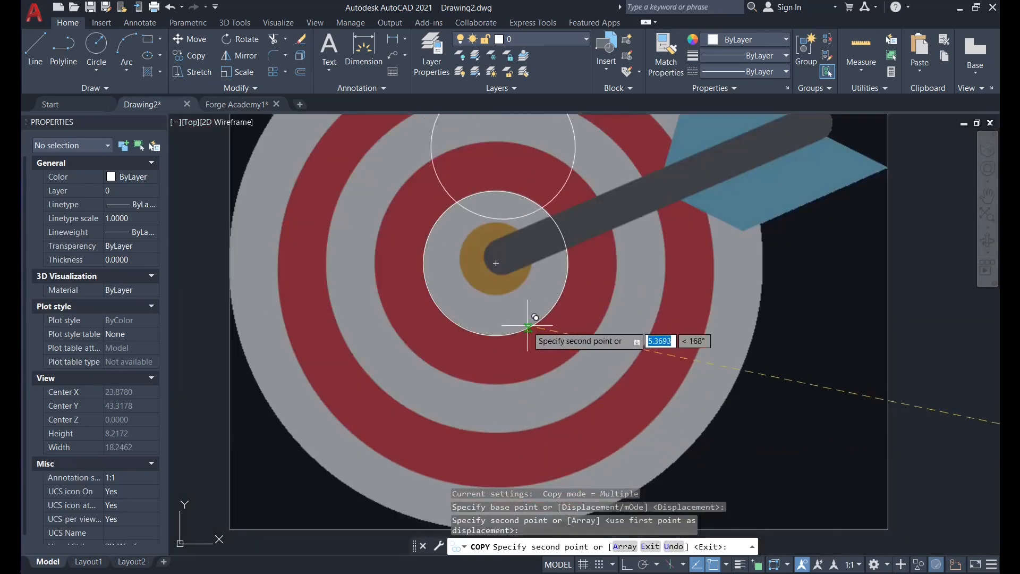
scroll(527, 327, "down", 5)
key("Escape")
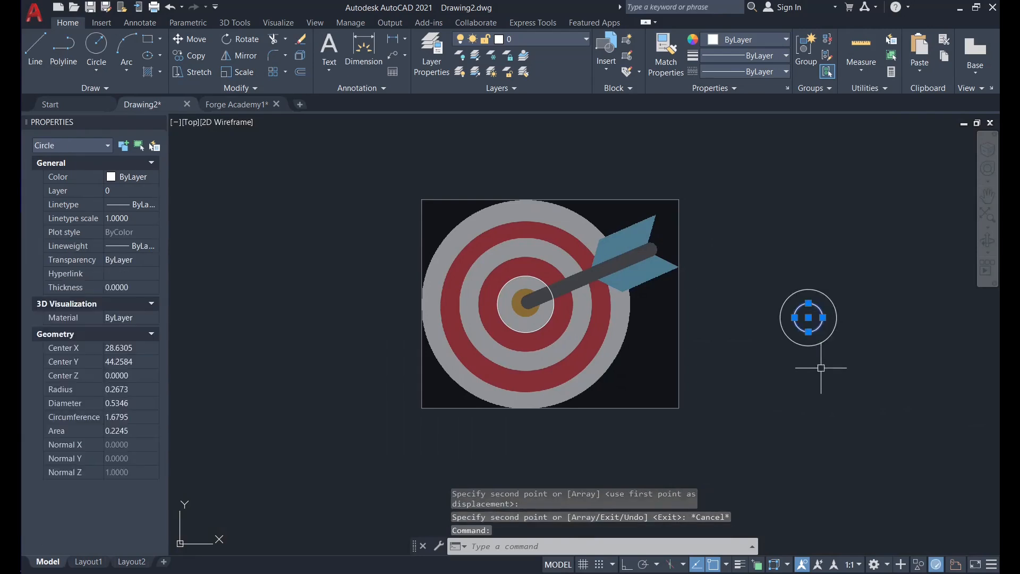
Copy the small circle onto the target, using the larger circle's lowest point as base and the copied circle's lowest point as destination
scroll(820, 367, "up", 2)
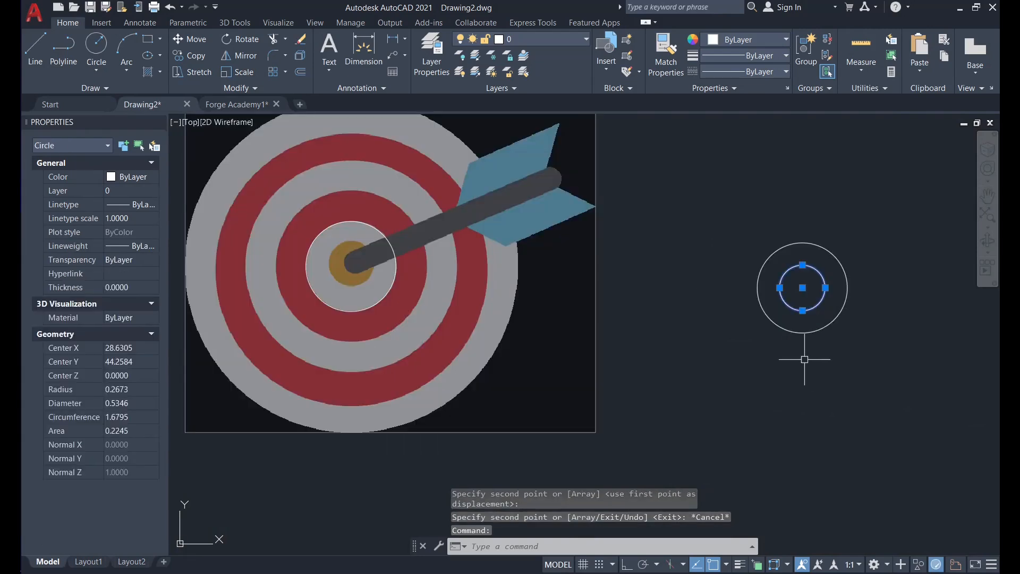
type("co")
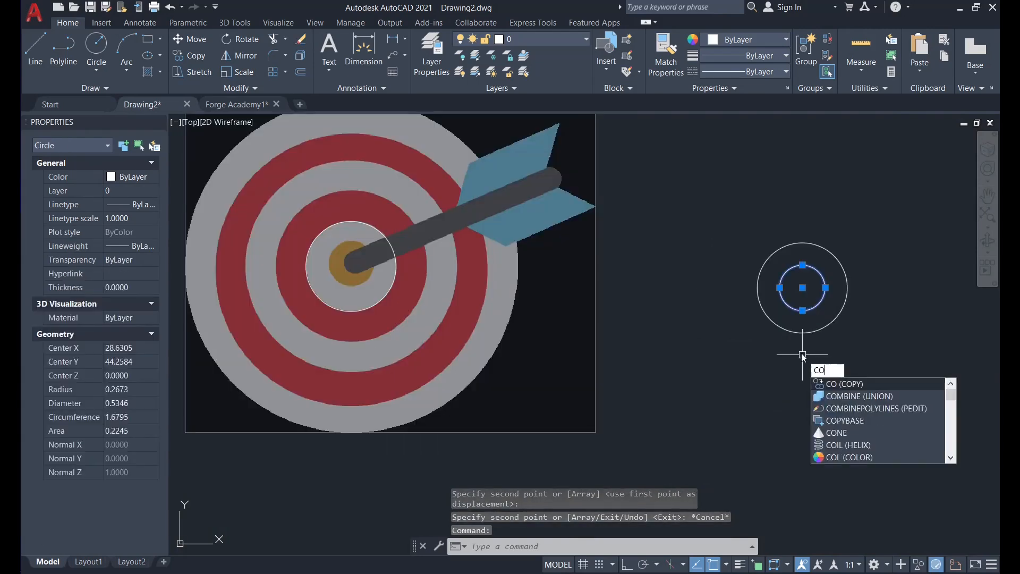
key("Return")
left_click(803, 333)
scroll(371, 300, "up", 3)
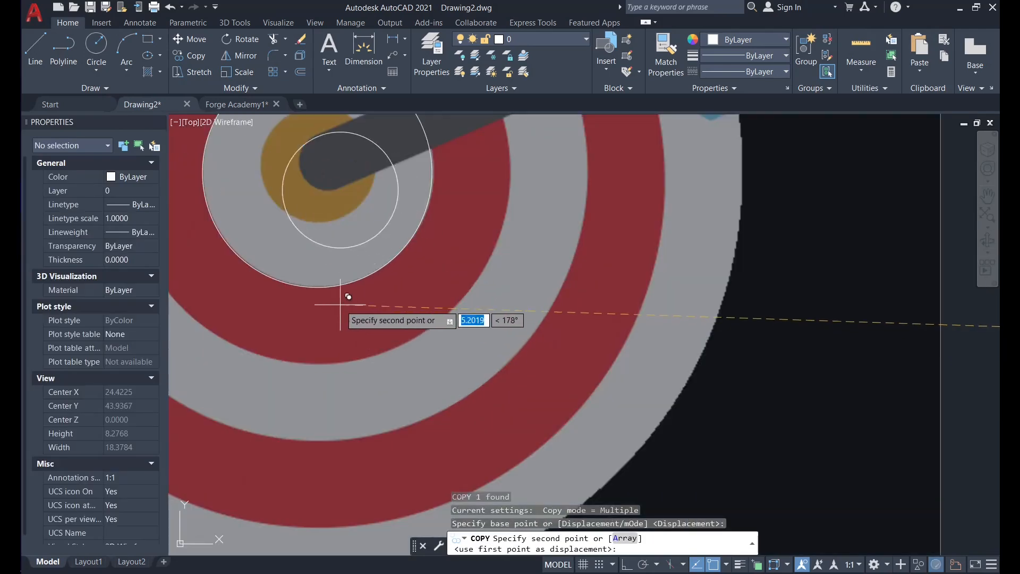
left_click(317, 287)
scroll(317, 271, "down", 2)
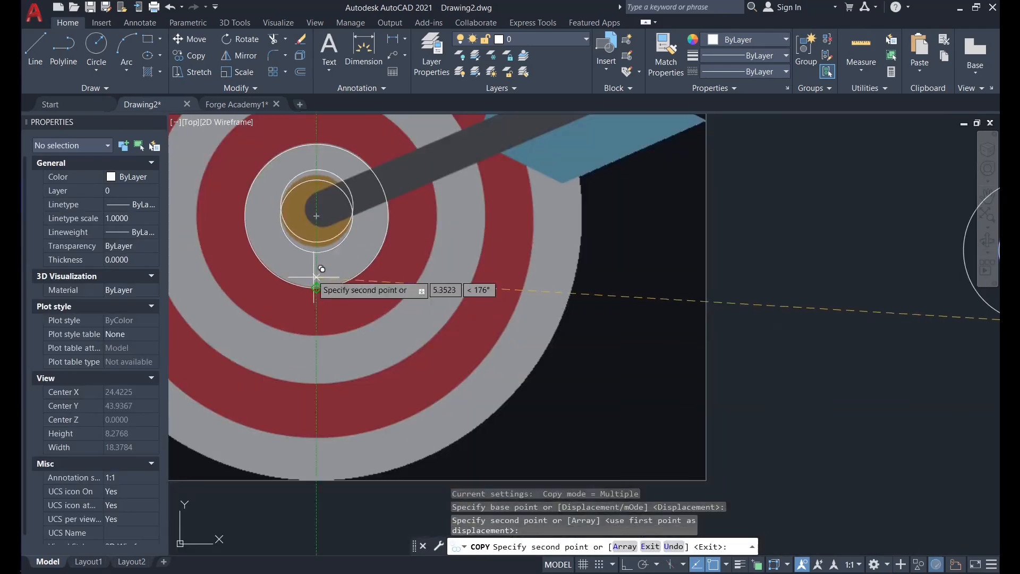
key("Escape")
Move the copied small circle by its lowest point onto the lower edge of the target's yellow centre
scroll(312, 250, "up", 4)
scroll(328, 245, "down", 5)
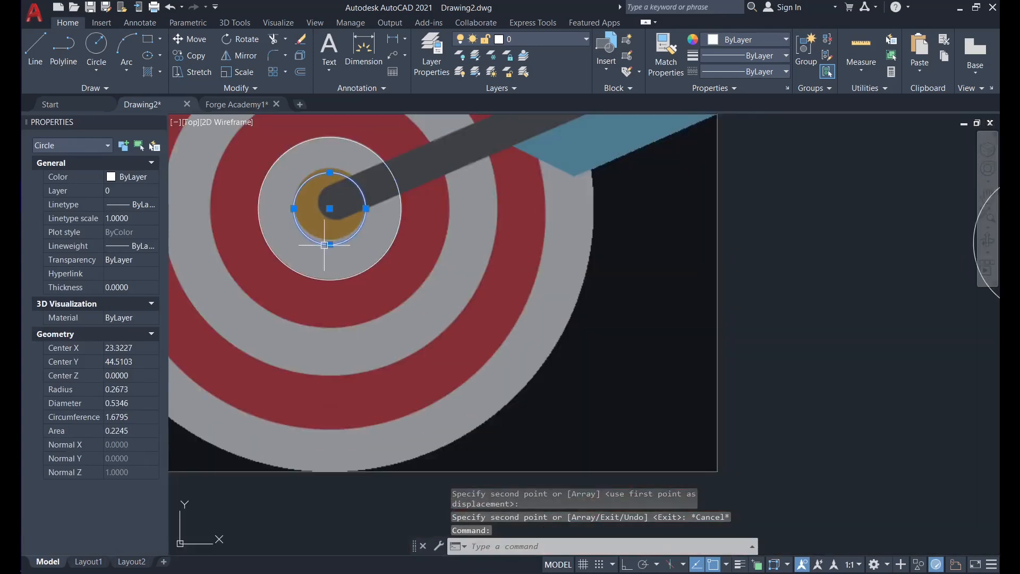
scroll(364, 262, "up", 4)
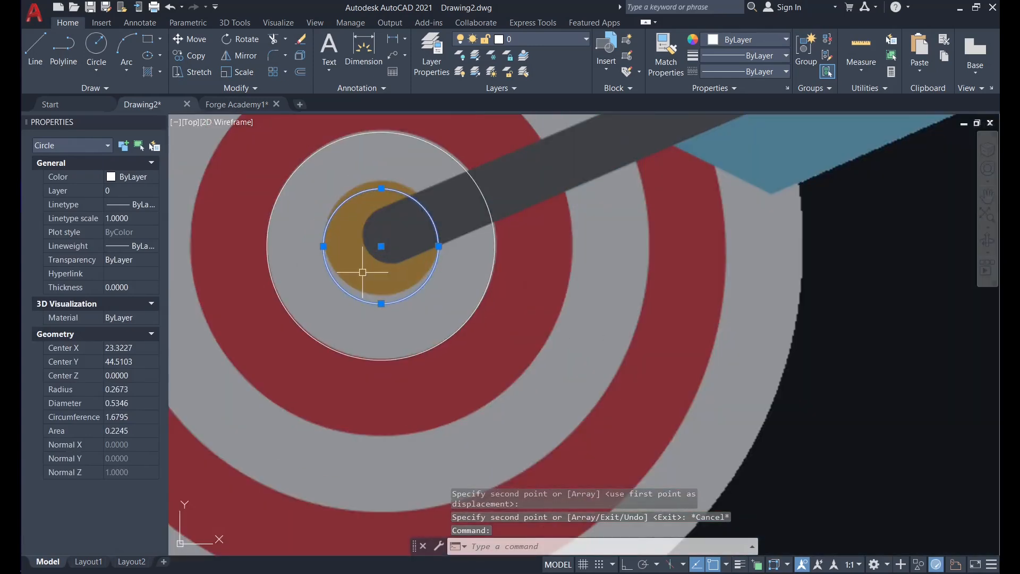
type("M")
key("Return")
left_click(381, 303)
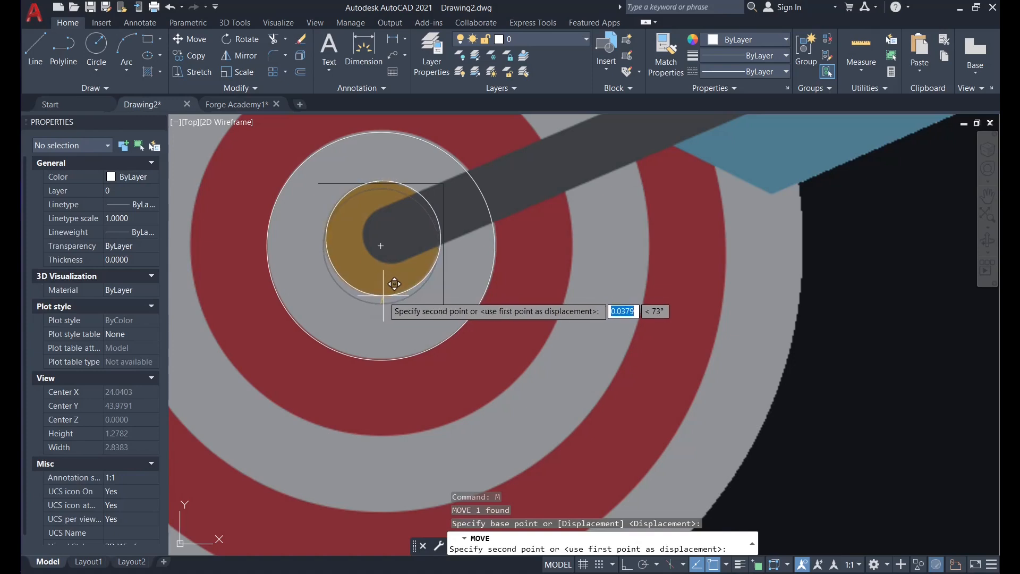
left_click(383, 296)
scroll(383, 296, "down", 2)
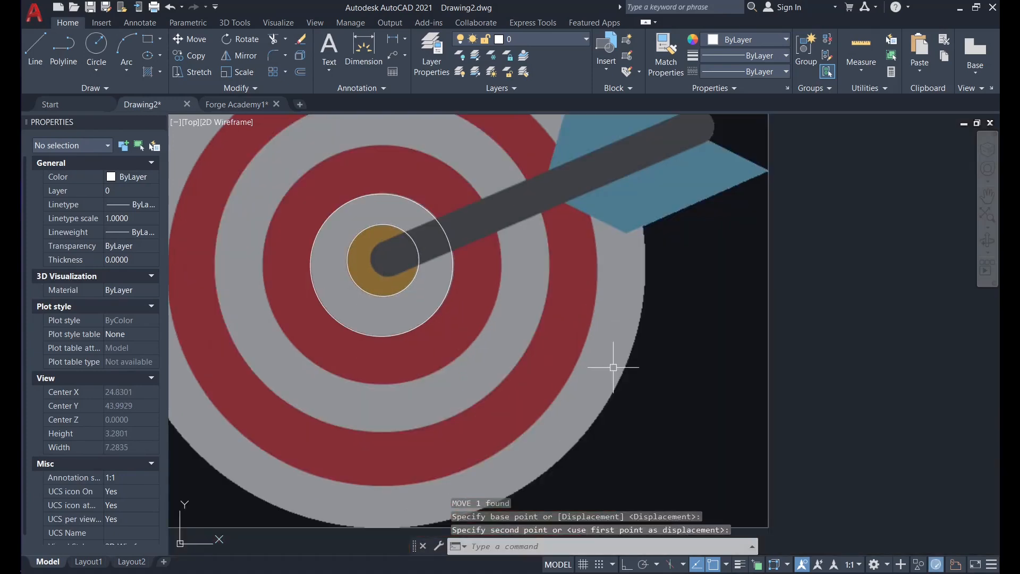
Set the colour of the two circles on the target to Green
scroll(613, 367, "down", 2)
scroll(553, 345, "up", 4)
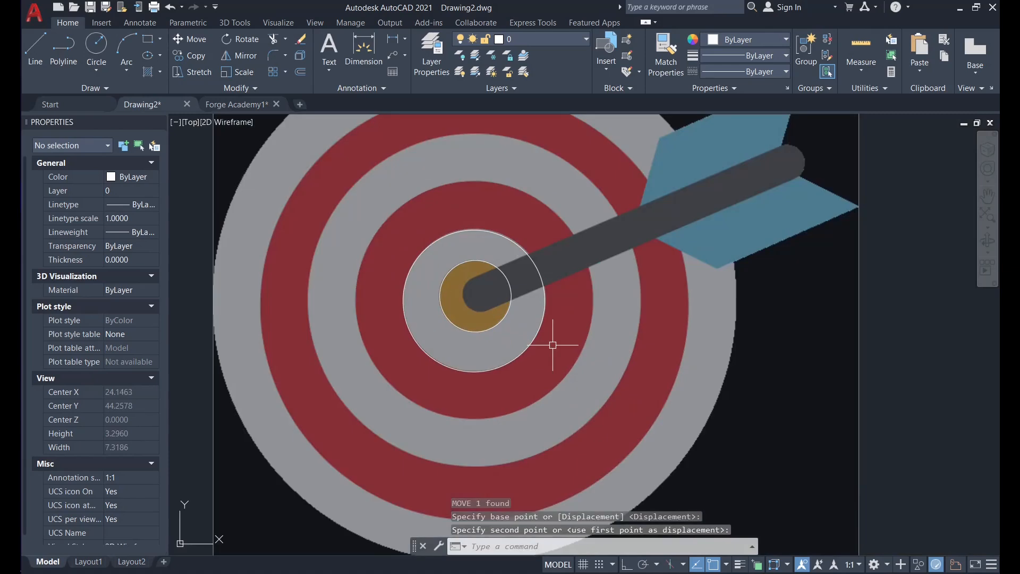
scroll(552, 345, "down", 4)
scroll(566, 359, "up", 4)
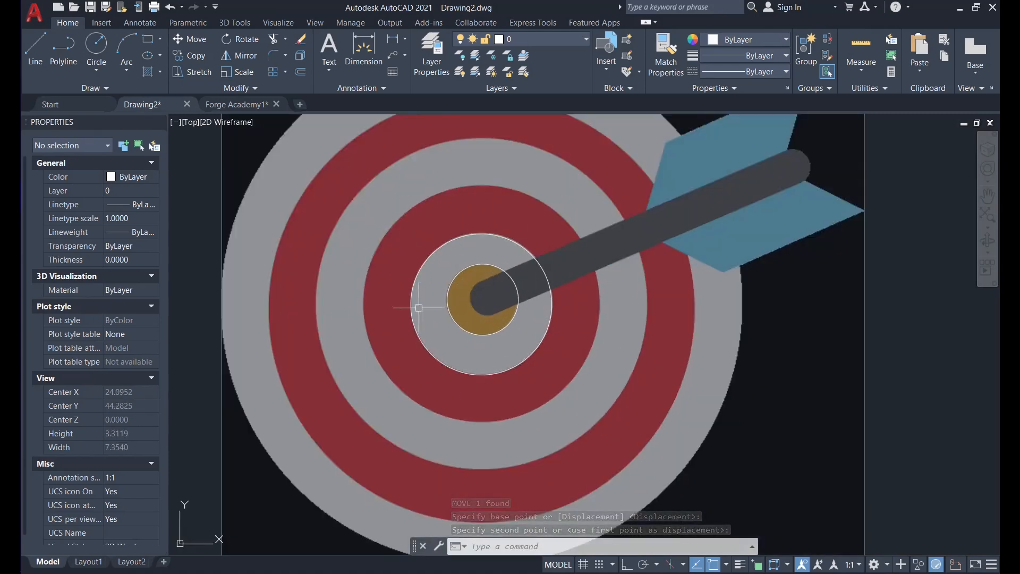
scroll(461, 221, "up", 2)
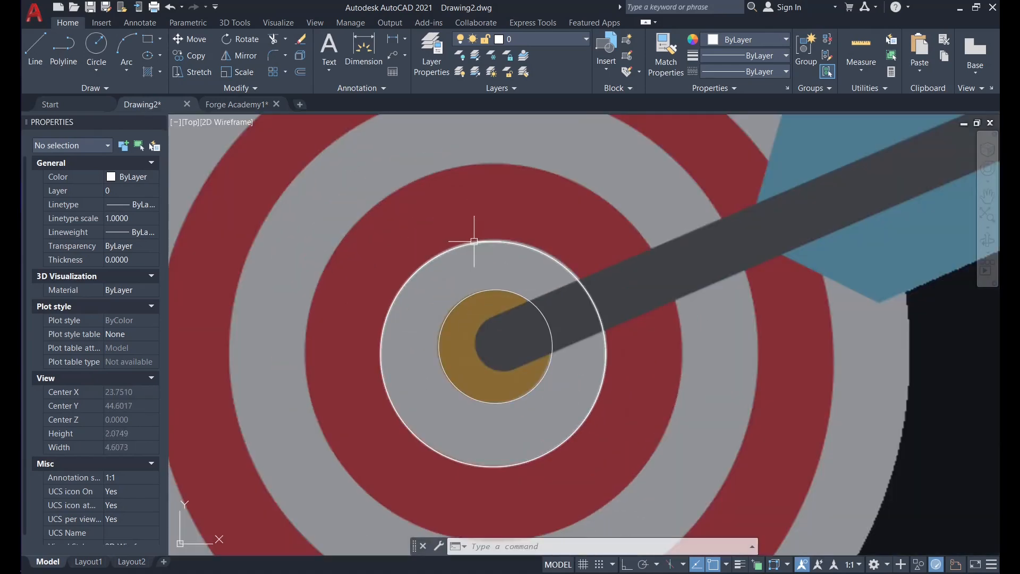
scroll(474, 240, "down", 2)
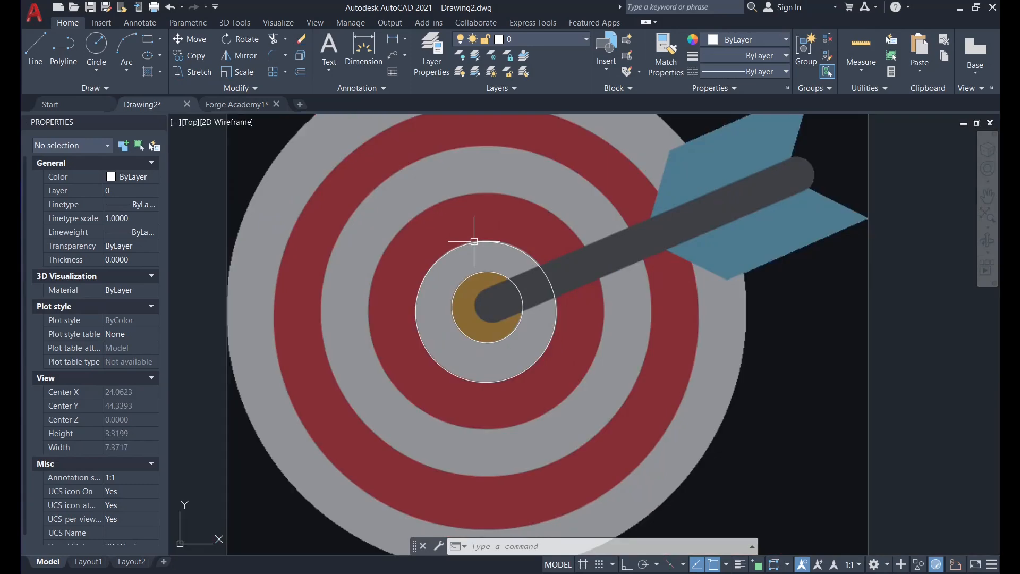
left_click(474, 240)
left_click(487, 272)
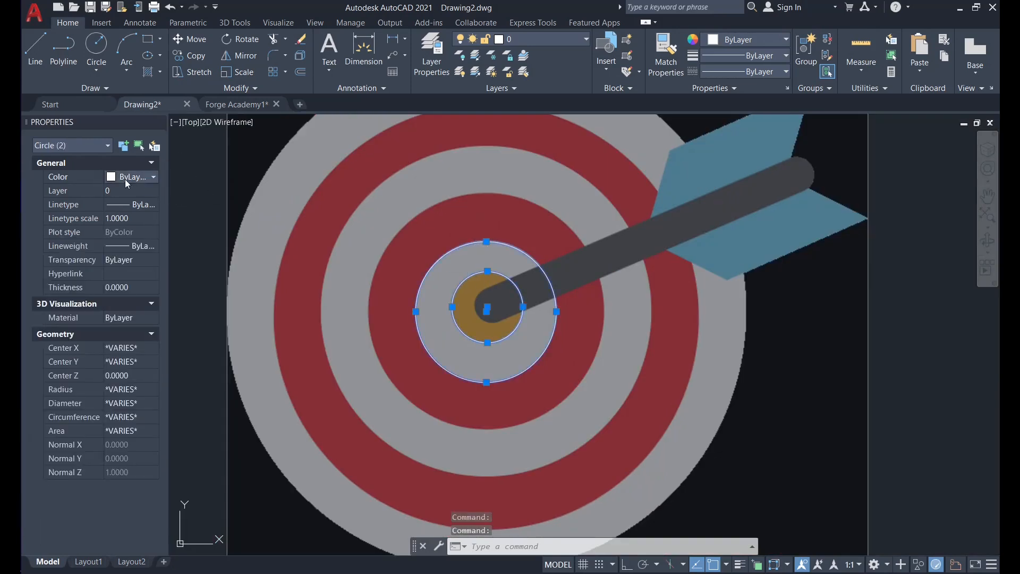
left_click(125, 180)
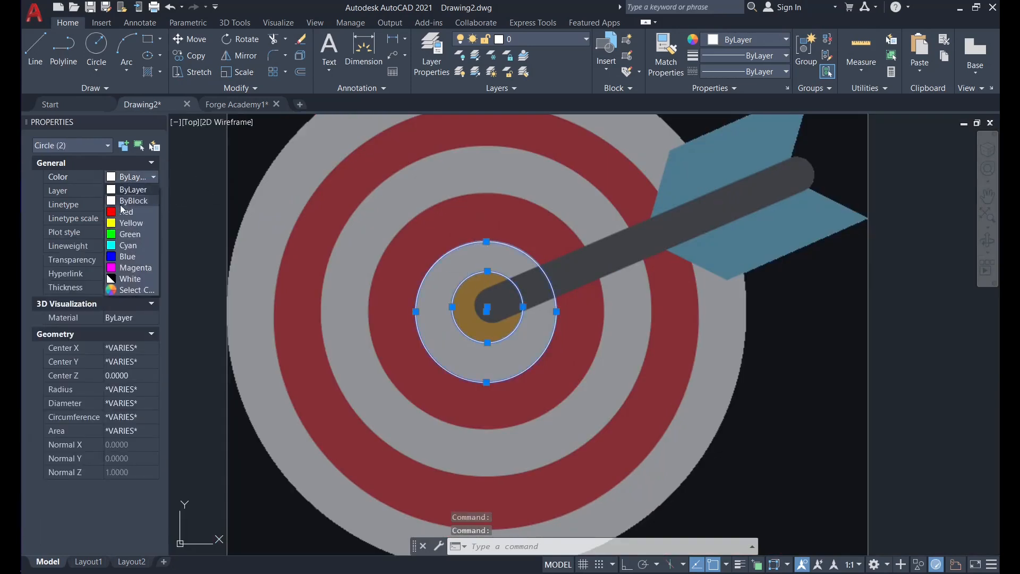
left_click(125, 239)
key("Escape")
Move the larger green circle up by about 0.011 to fit the edge of the innermost grey ring
scroll(573, 320, "up", 4)
middle_click_drag(411, 311, 510, 321)
left_click(600, 194)
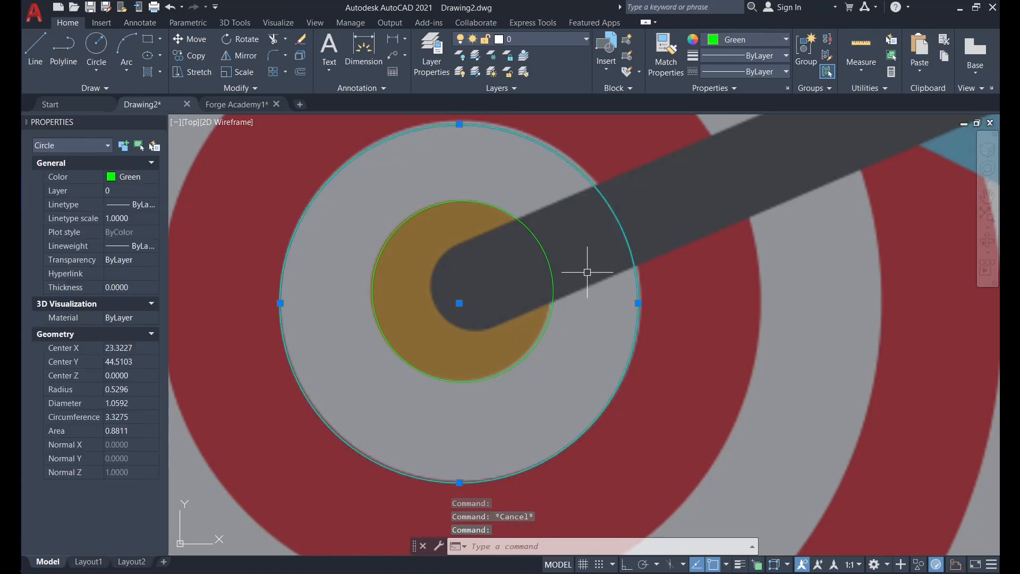
key("Return")
left_click(577, 301)
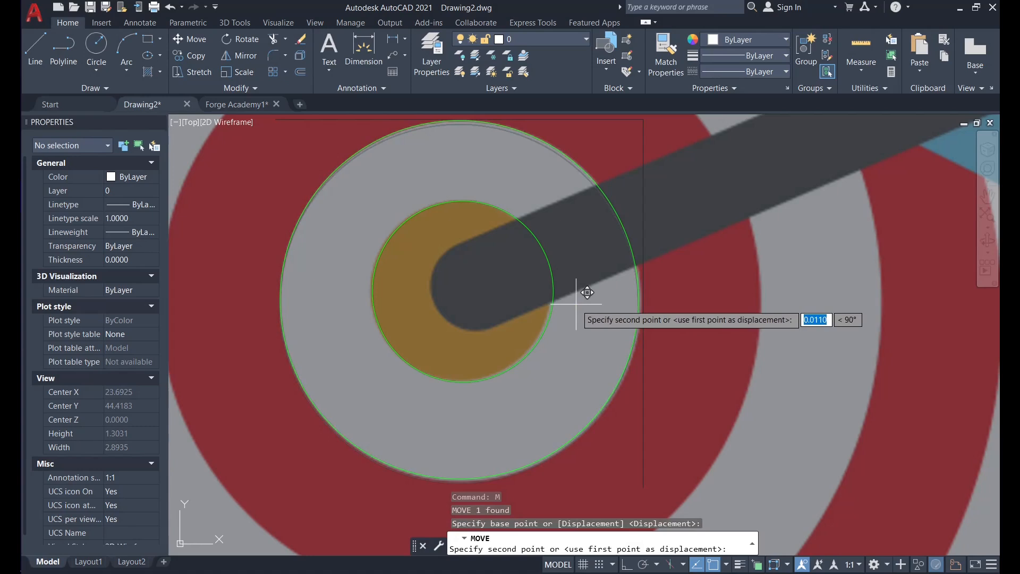
left_click(576, 304)
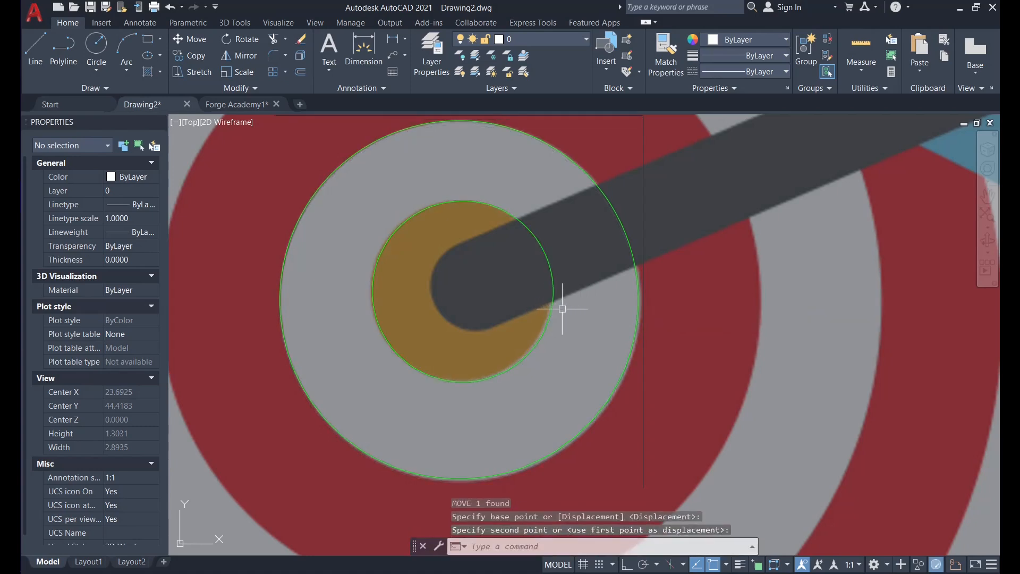
Trace the arrow shaft's lower edge with a polyline about 1.19 long, from the lower fin's inner corner to the small green circle
scroll(563, 308, "down", 7)
scroll(553, 307, "up", 1)
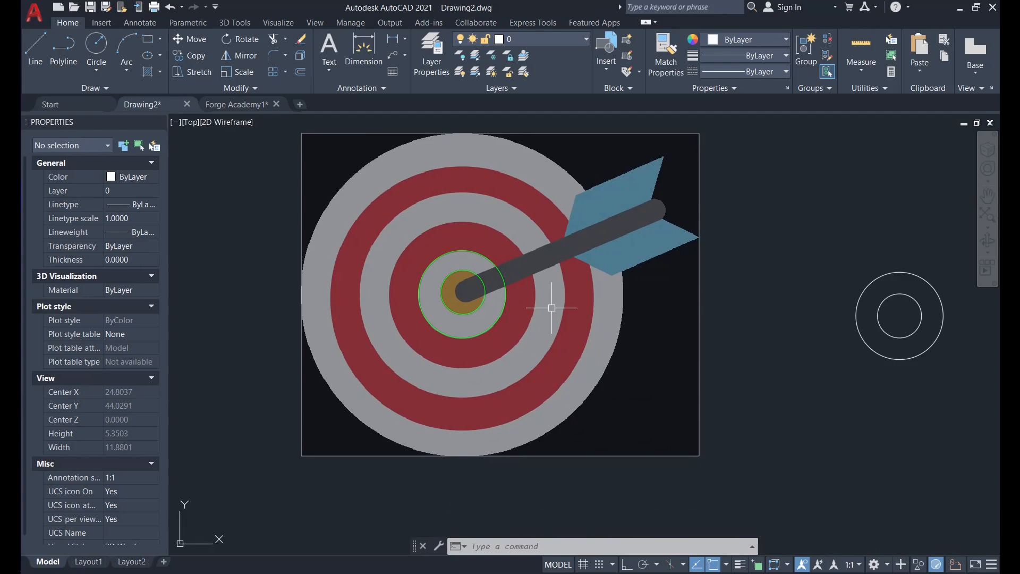
scroll(552, 308, "down", 2)
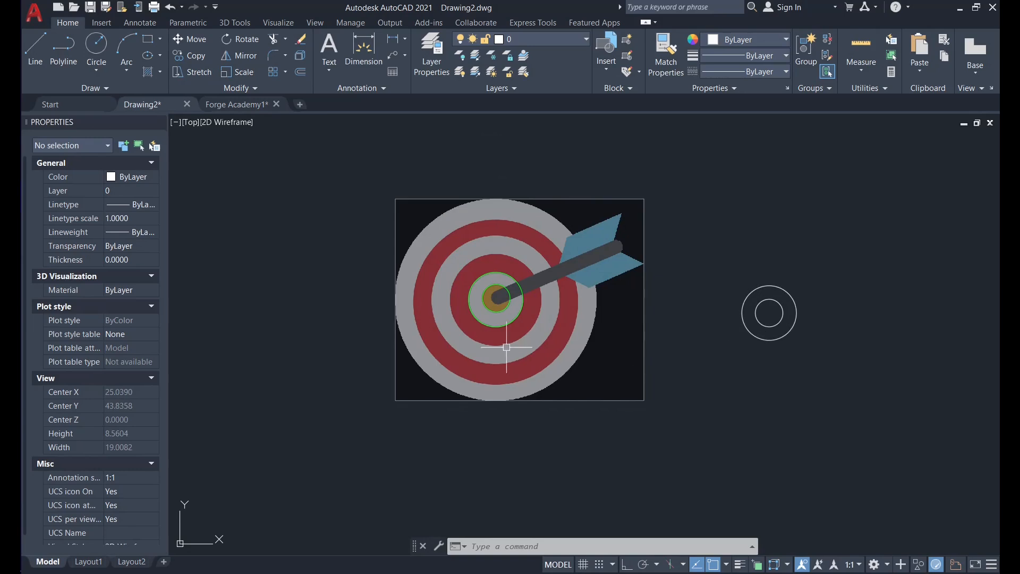
type("pl")
key("Return")
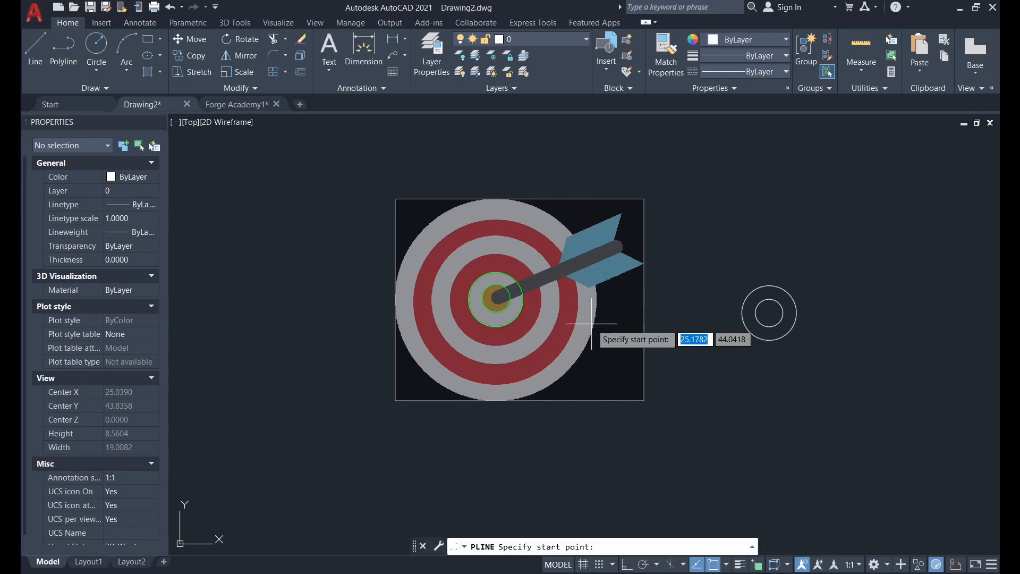
scroll(595, 321, "up", 3)
scroll(405, 271, "up", 3)
middle_click_drag(550, 216, 534, 309)
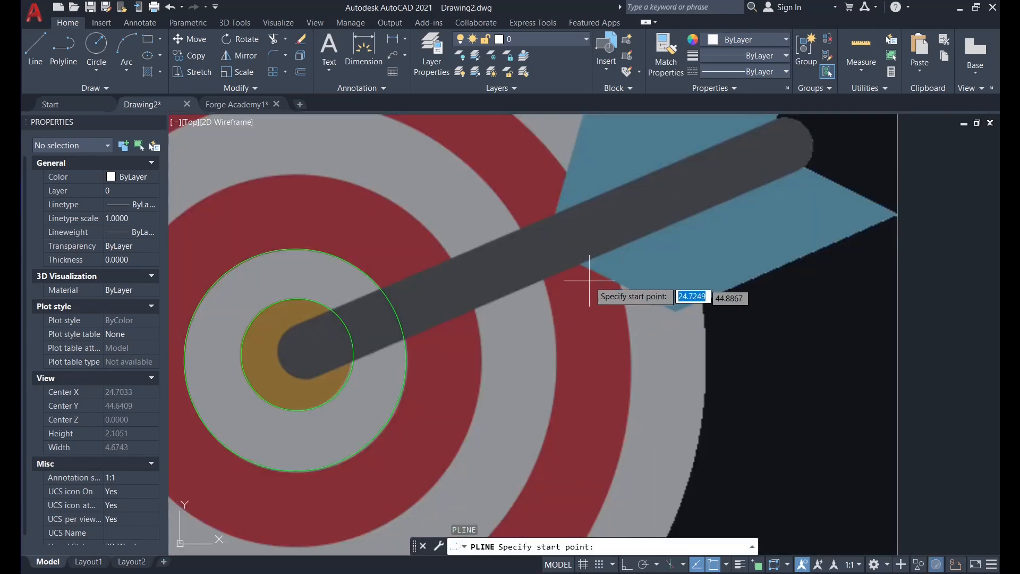
left_click(582, 264)
scroll(290, 393, "up", 2)
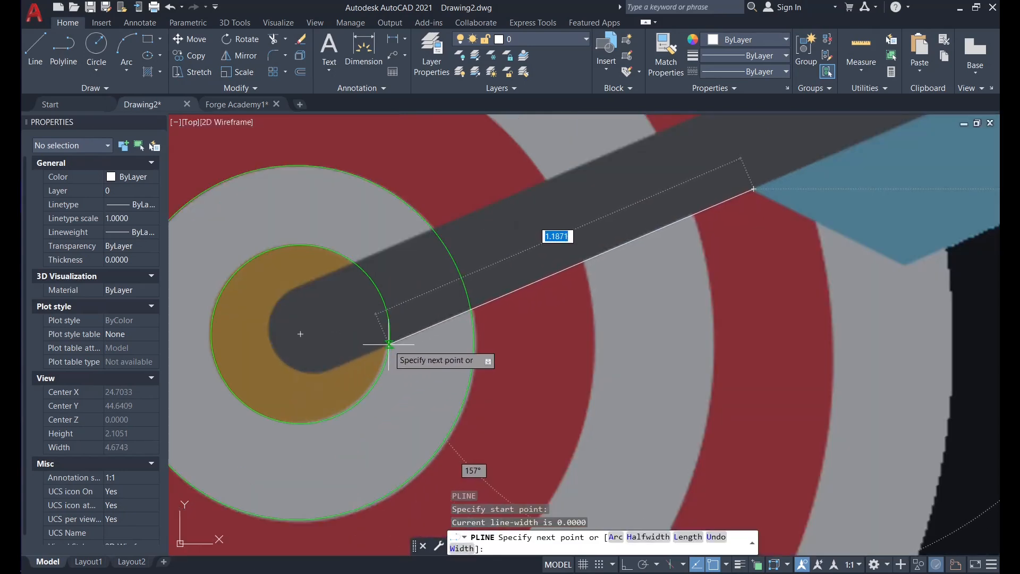
left_click(390, 346)
scroll(389, 346, "down", 2)
key("Escape")
Outline the arrow's lower fin with a polyline from its inner shaft corner, around its two outer corners, to the shaft's rear end
right_click(594, 285)
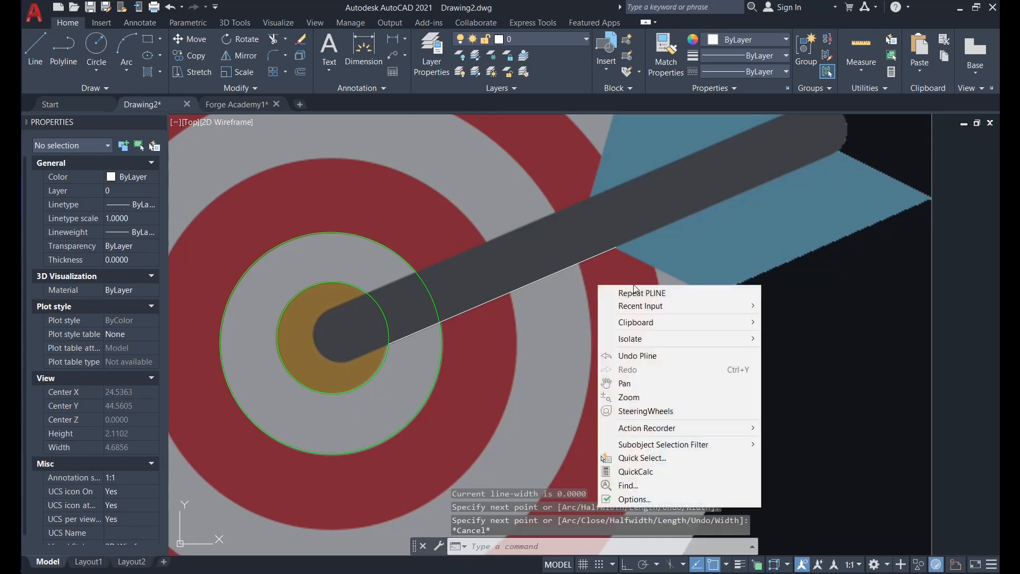
left_click(638, 292)
left_click(617, 247)
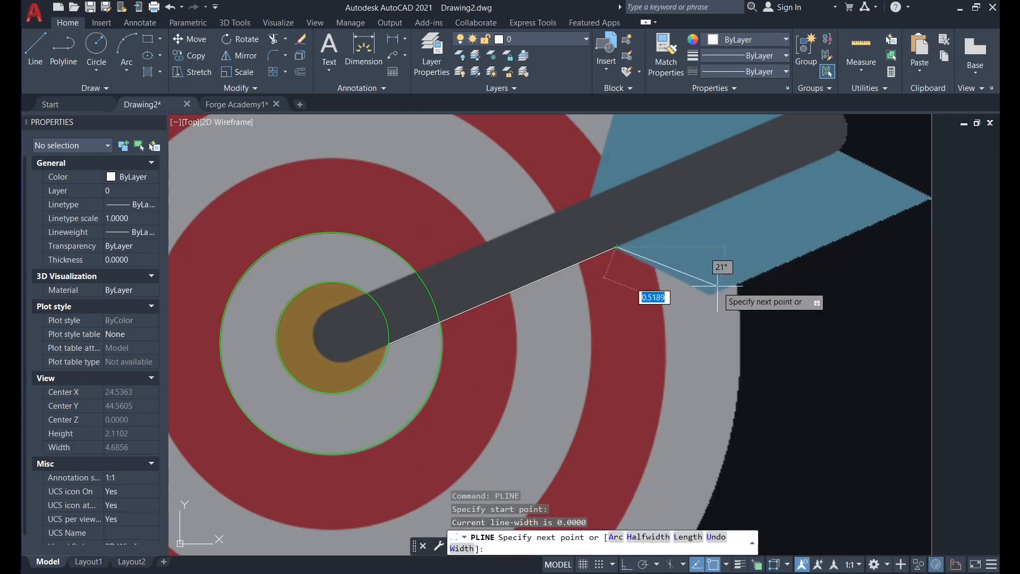
left_click(712, 295)
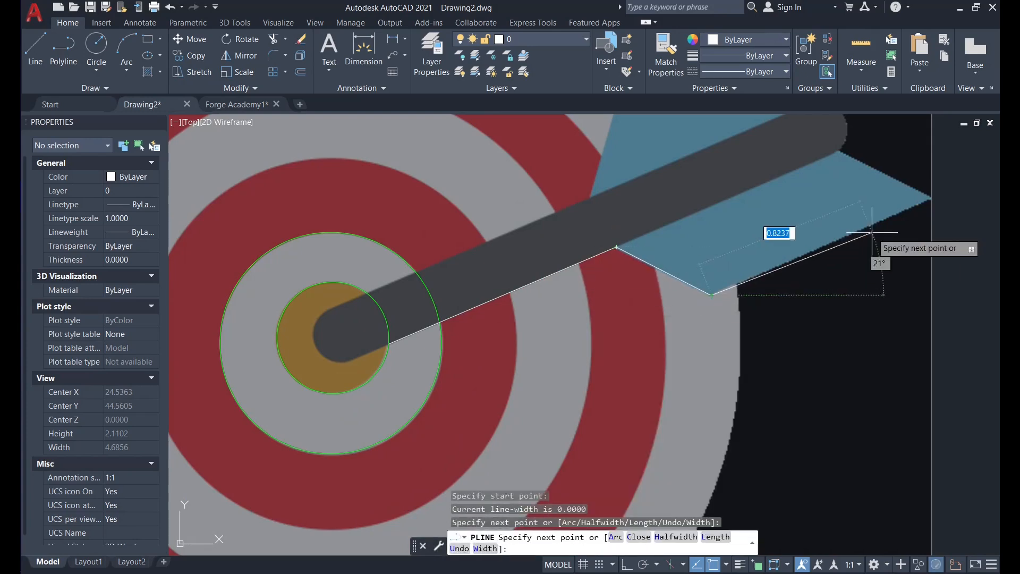
left_click(931, 197)
left_click(841, 151)
middle_click_drag(839, 149, 788, 263)
scroll(789, 263, "up", 4)
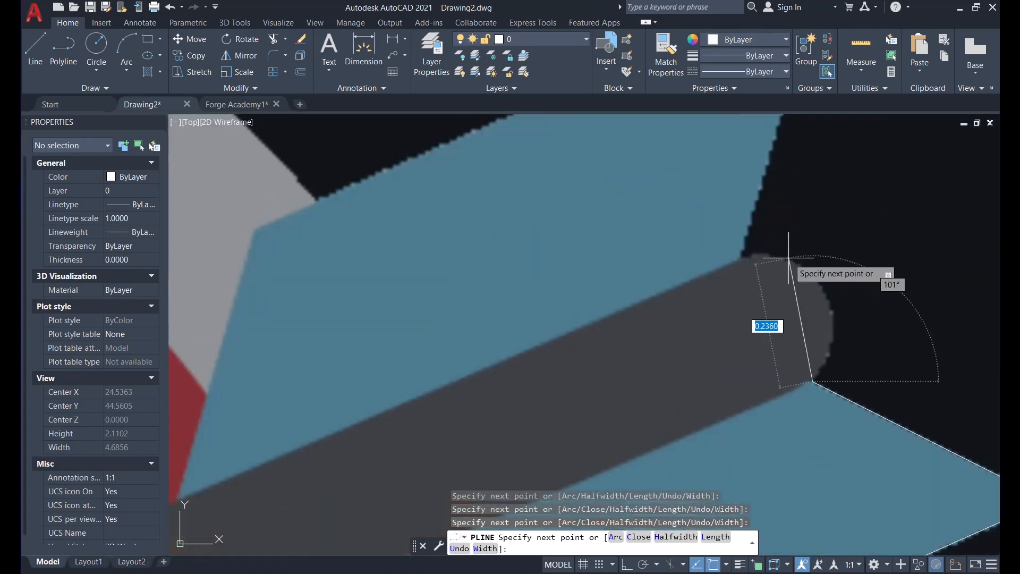
key("Escape")
Outline the arrow's upper fin with a polyline from the shaft's rear end, around its two outer corners, to its inner shaft corner
right_click(764, 269)
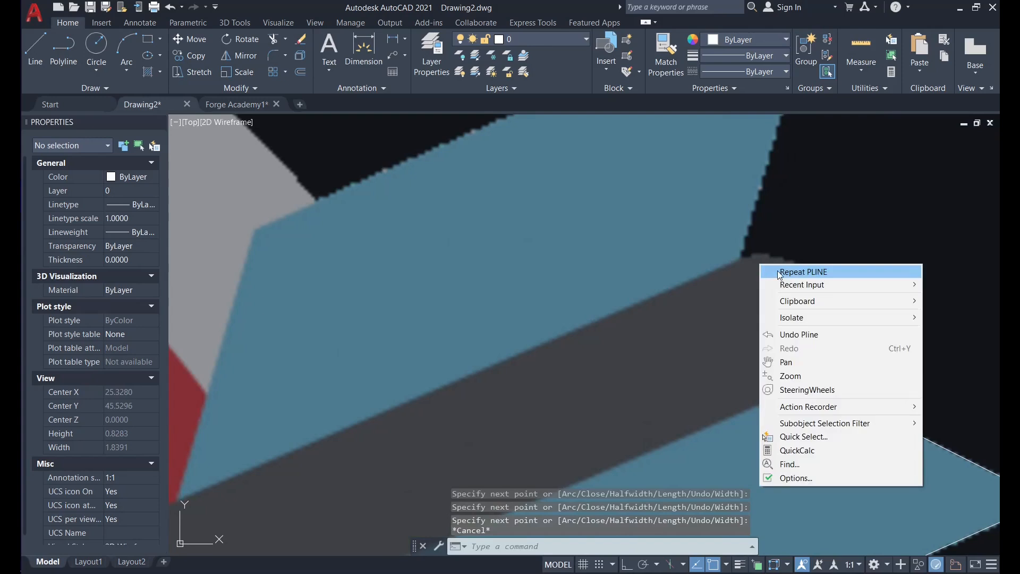
left_click(779, 274)
left_click(742, 257)
scroll(742, 256, "down", 2)
middle_click_drag(785, 136, 755, 275)
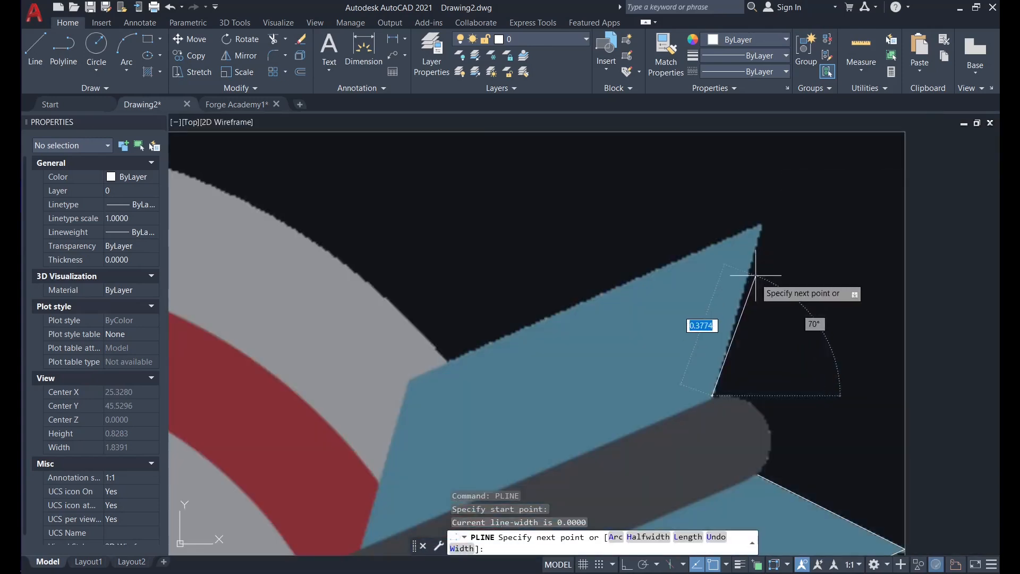
left_click(761, 224)
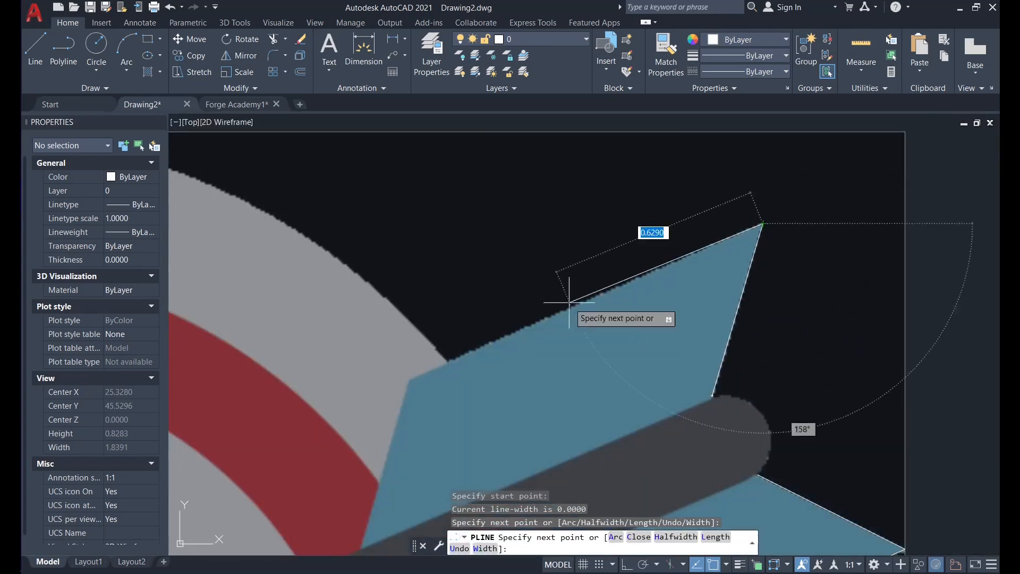
left_click(409, 380)
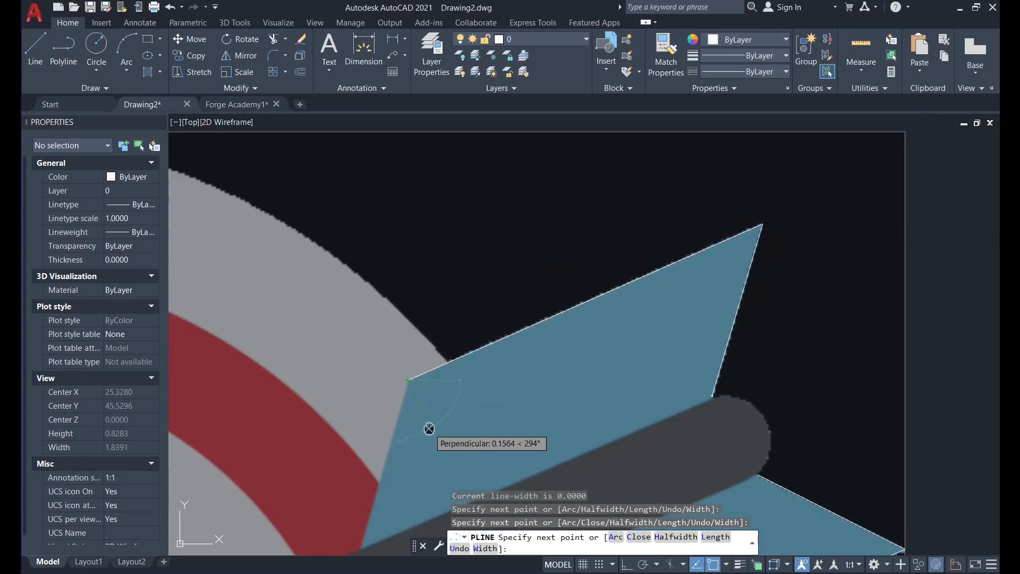
middle_click_drag(429, 428, 516, 287)
left_click(448, 409)
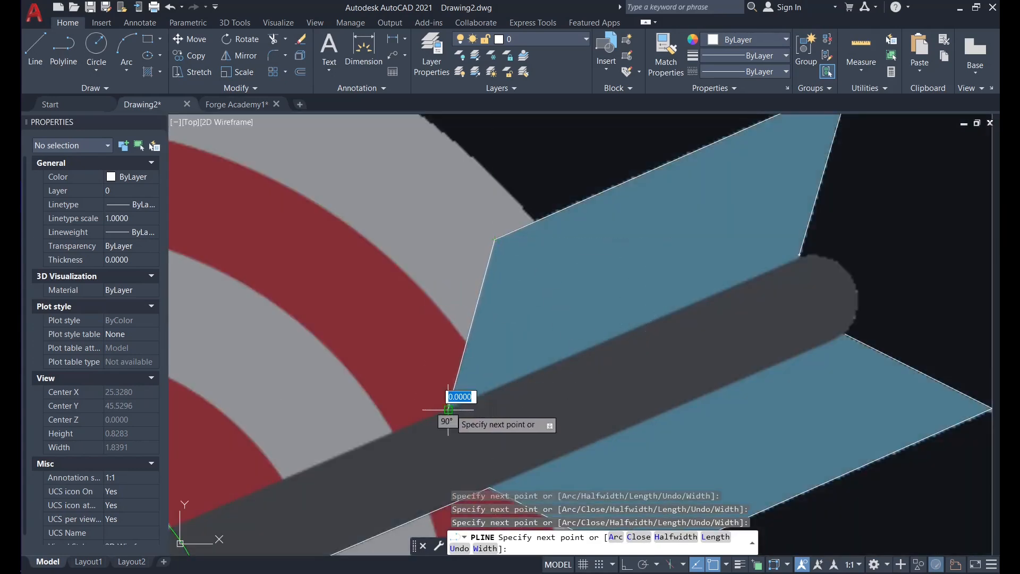
Extend the upper fin polyline about 0.92 along the shaft's upper edge to the larger green circle and end it there
middle_click_drag(430, 420, 686, 236)
scroll(431, 344, "up", 2)
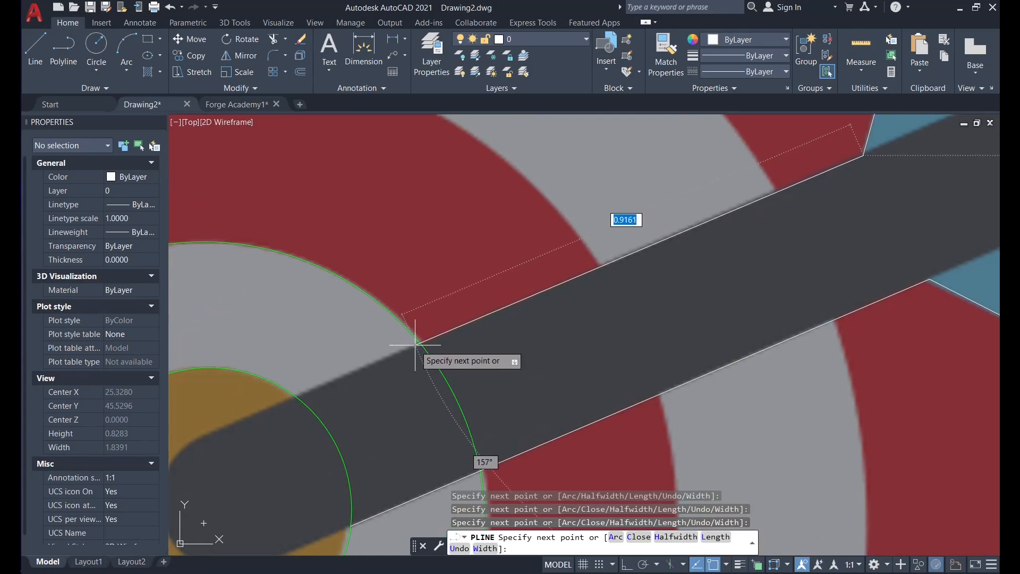
scroll(419, 335, "down", 4)
key("Escape")
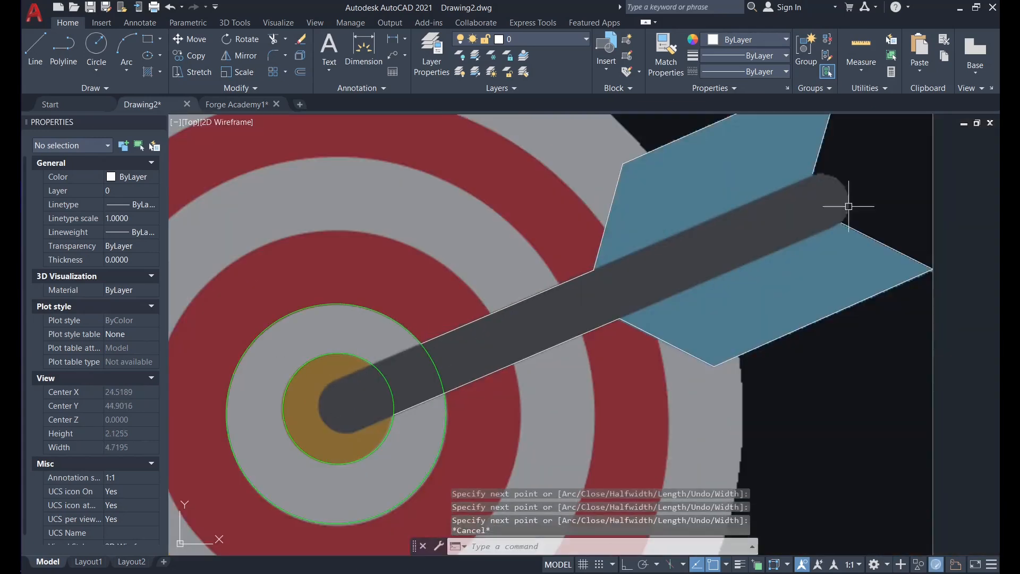
Draw a polyline about 0.27 long across the shaft's rear end, connecting the corners of the lower and upper fin outlines
middle_click_drag(848, 207, 740, 266)
scroll(744, 267, "up", 2)
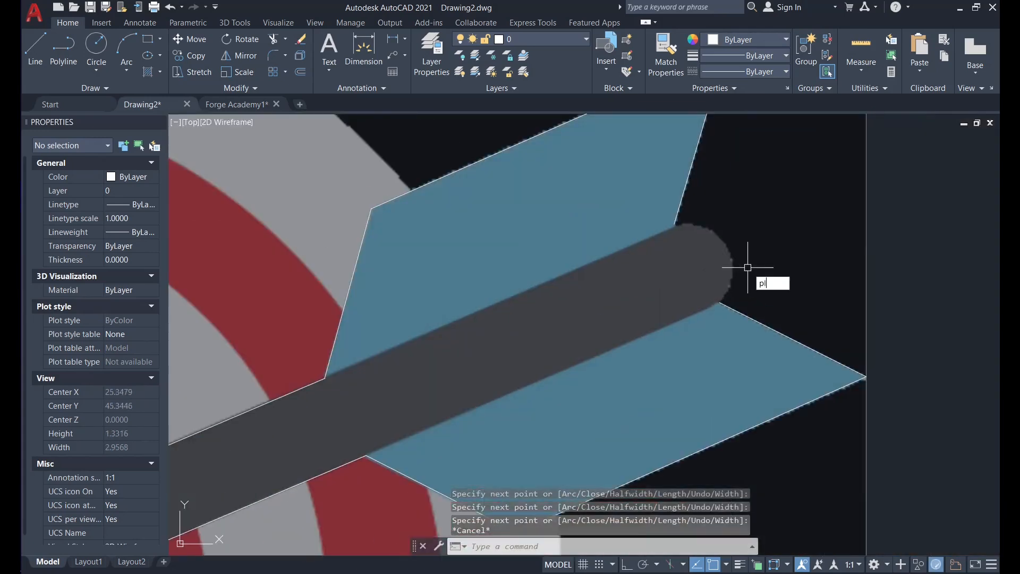
type("pl")
key("Return")
left_click(720, 303)
left_click(675, 221)
key("Escape")
Convert the polyline across the shaft's rear end to an arc that follows the rounded end of the arrow
left_click(709, 275)
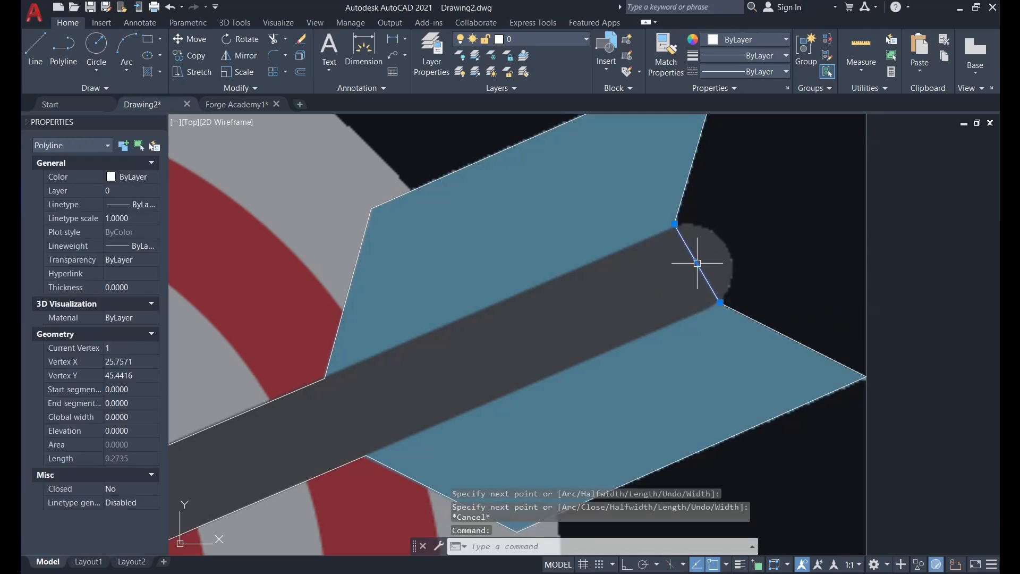
mouse_move(698, 264)
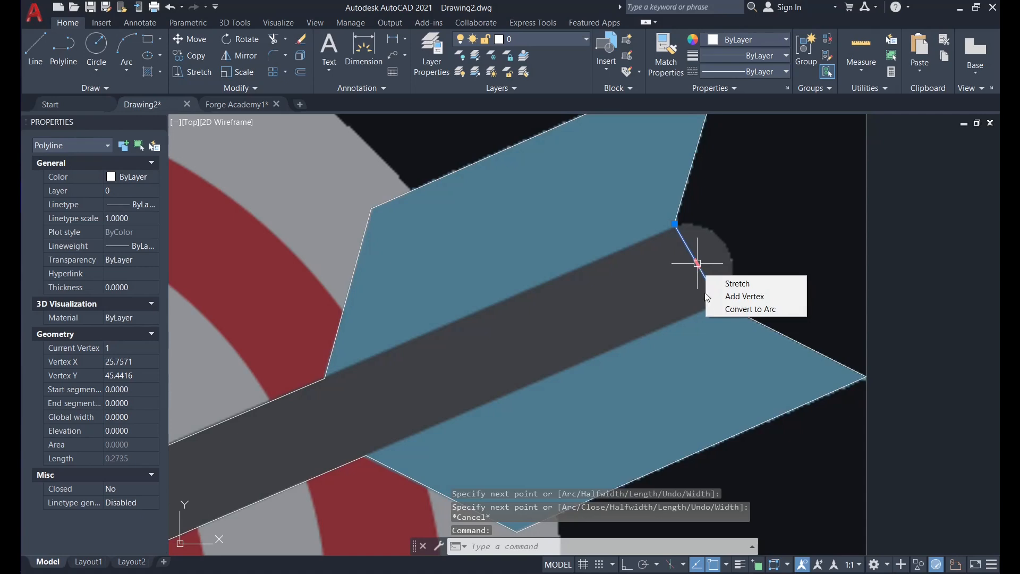
left_click(744, 308)
scroll(717, 243, "up", 3)
left_click(734, 239)
scroll(728, 230, "down", 5)
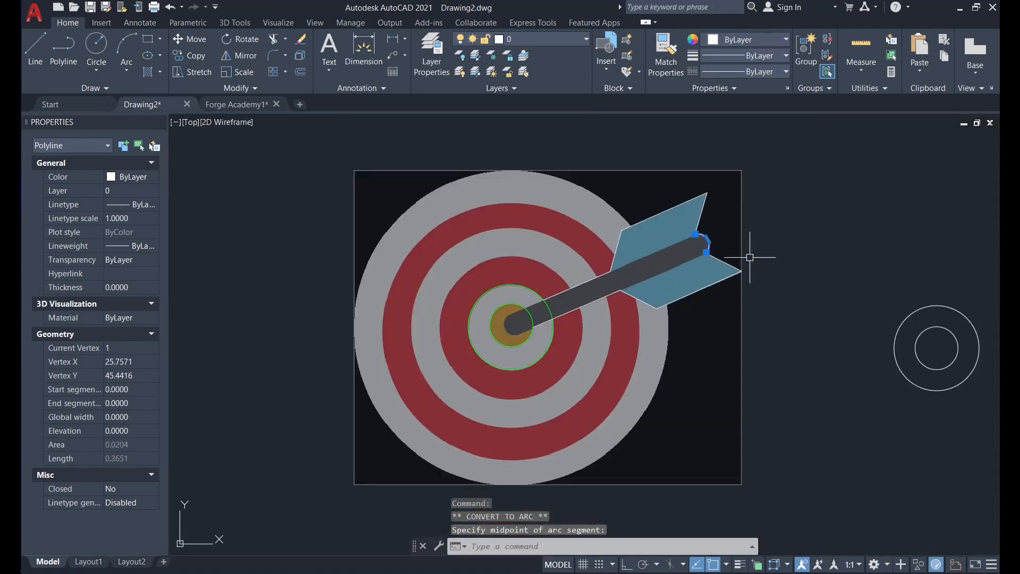
scroll(709, 260, "up", 4)
scroll(690, 244, "down", 5)
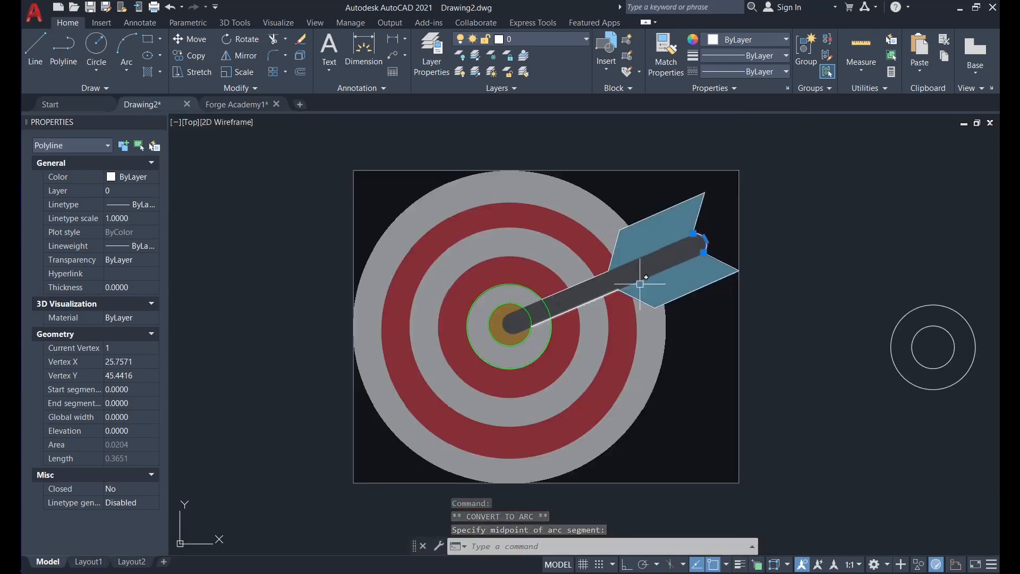
scroll(653, 260, "down", 2)
key("Escape")
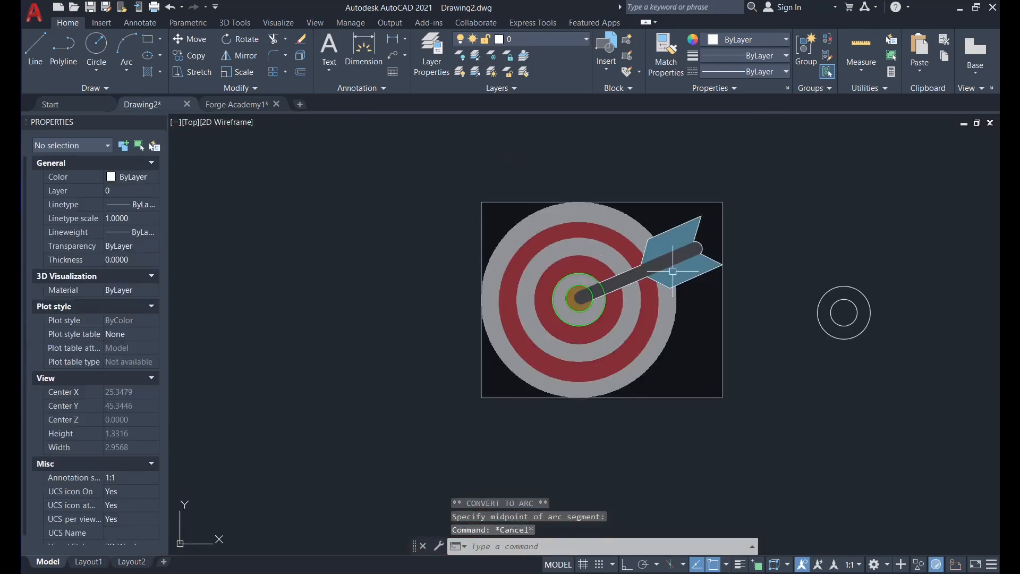
Copy the four arrow polylines to the clipboard with the centre of the green circles as base point
left_click(544, 150)
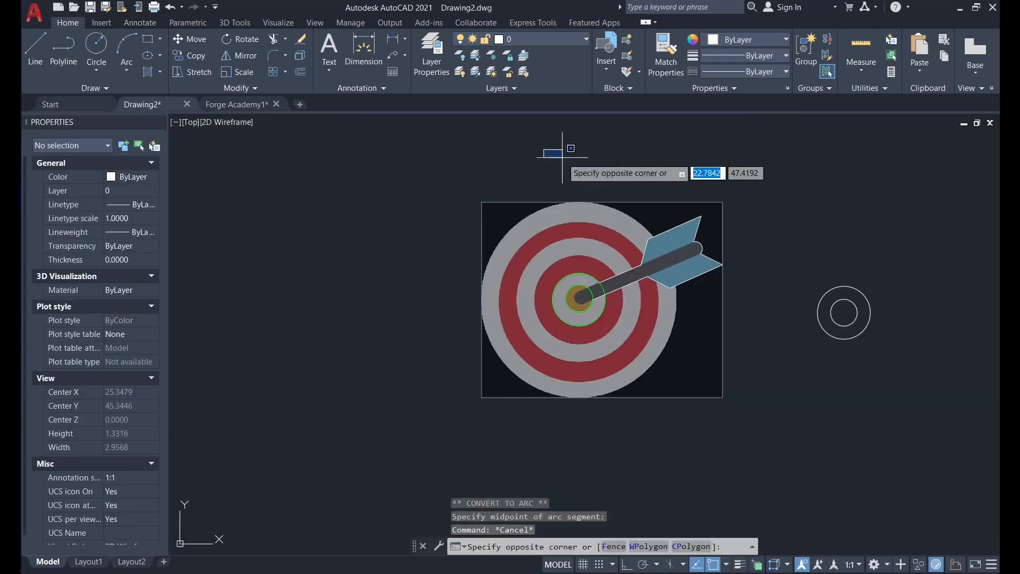
left_click(756, 306)
scroll(635, 277, "up", 4)
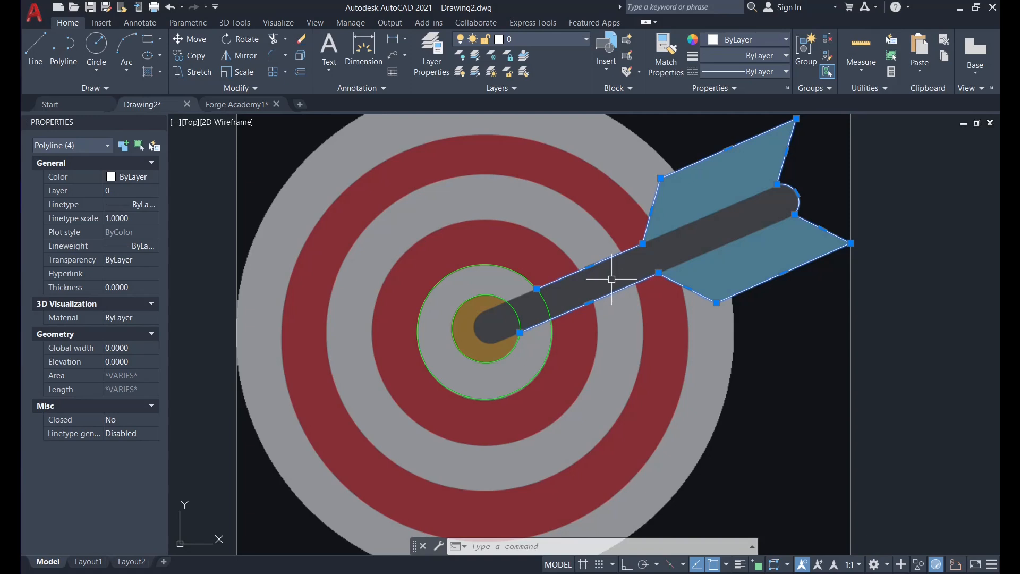
key("ctrl+shift+c")
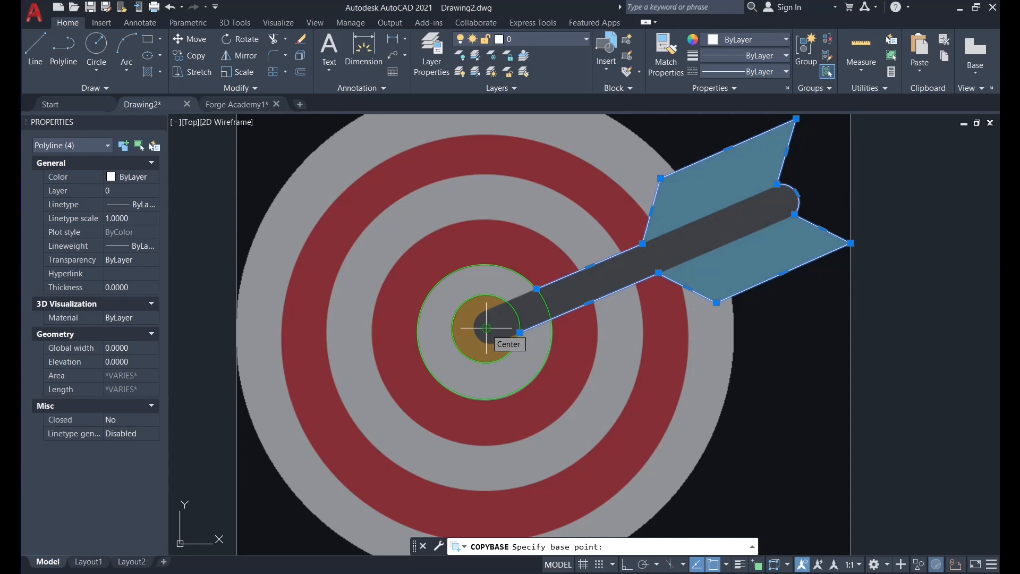
left_click(486, 327)
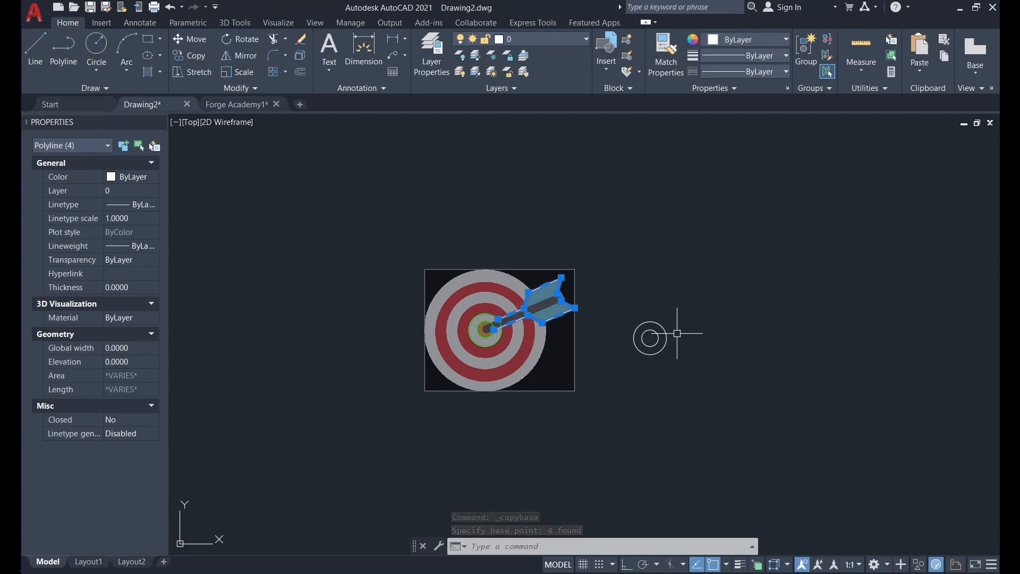
Paste the arrow outline with its insertion point at the centre of the white circles beside the image
key("ctrl+v")
scroll(645, 332, "up", 4)
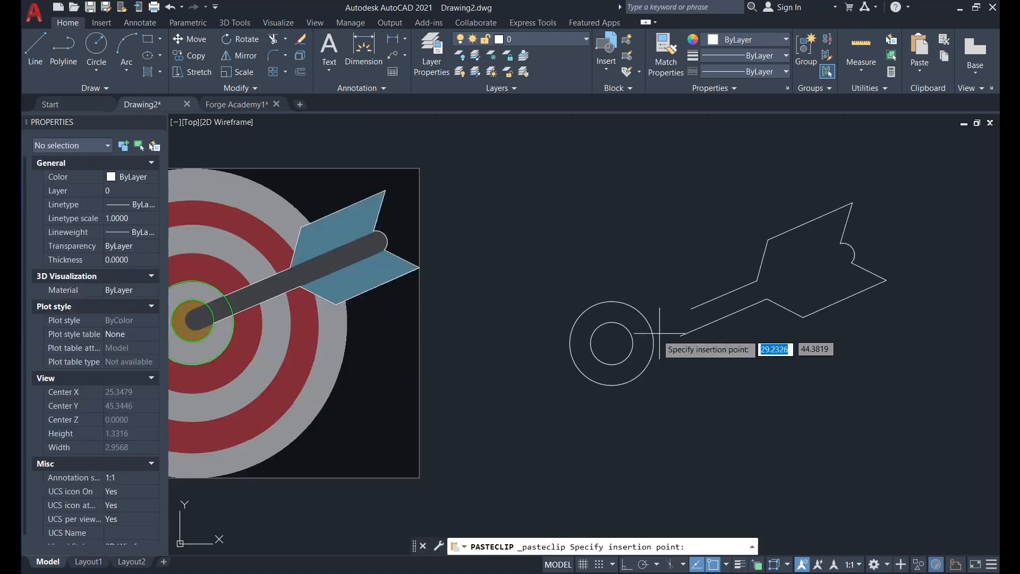
left_click(612, 342)
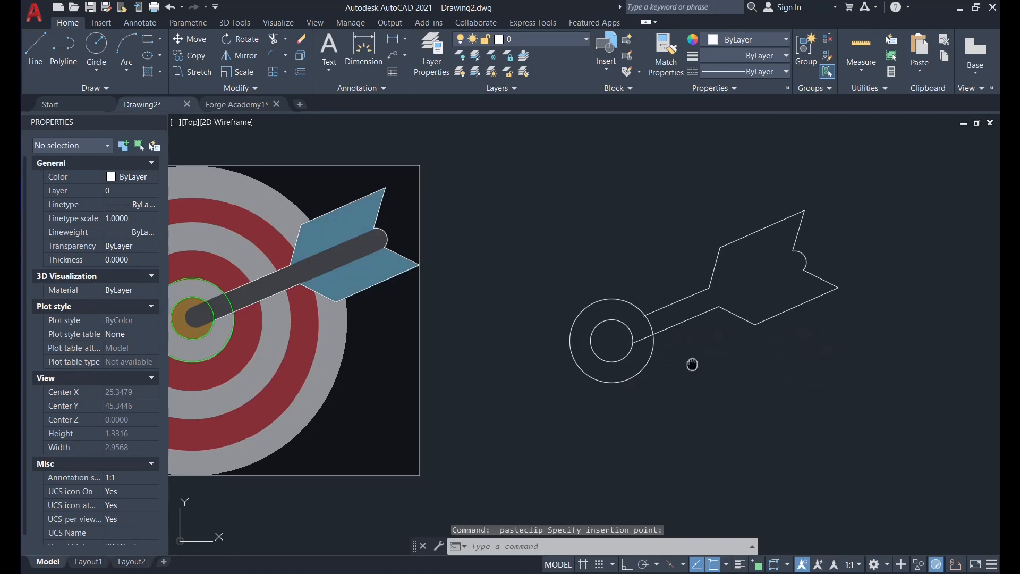
Delete the two white circles at the shaft end of the pasted arrow outline
middle_click_drag(690, 360, 754, 296)
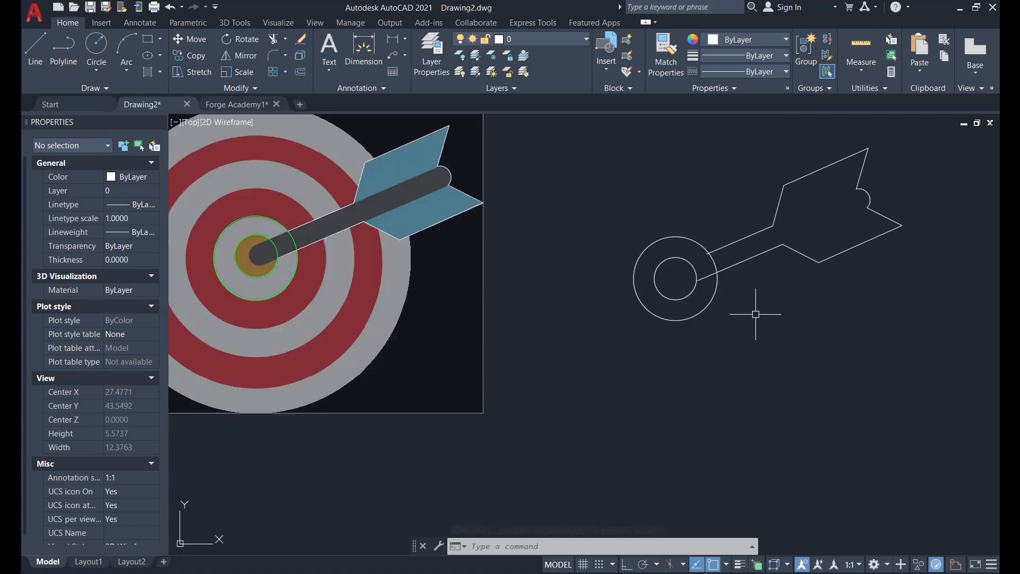
scroll(706, 244, "up", 5)
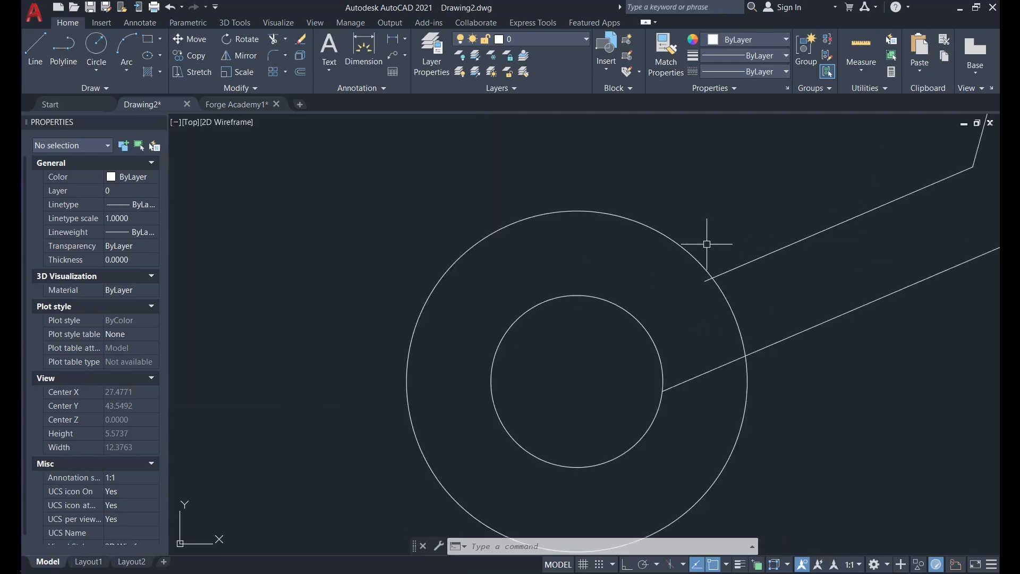
left_click(671, 202)
left_click(763, 306)
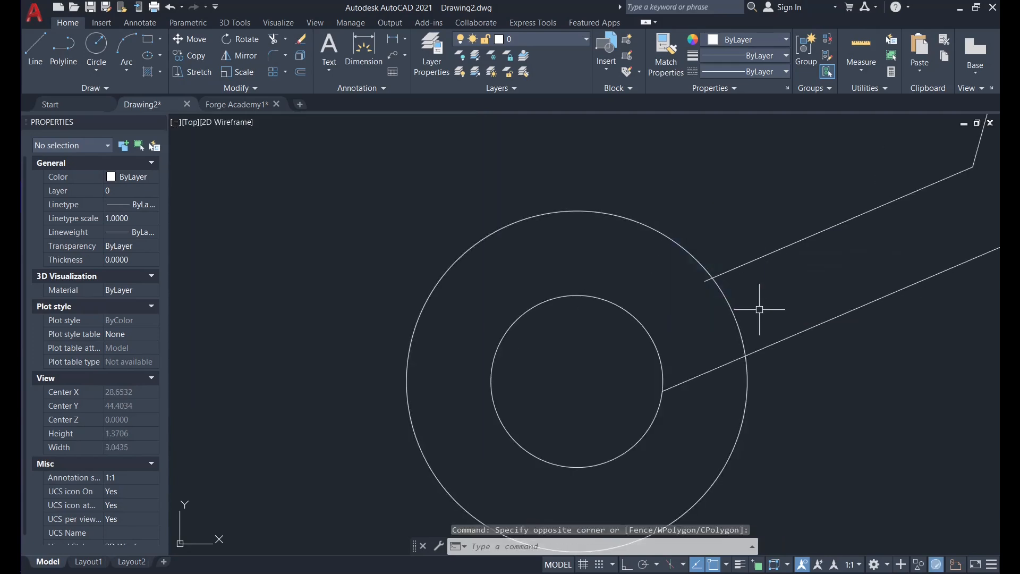
scroll(760, 310, "down", 5)
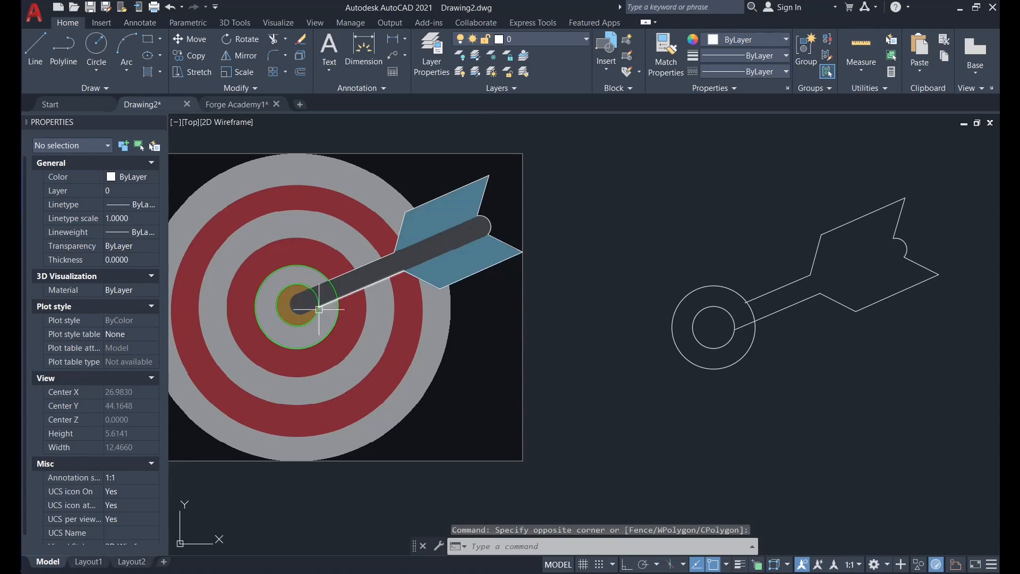
left_click(709, 385)
left_click(684, 330)
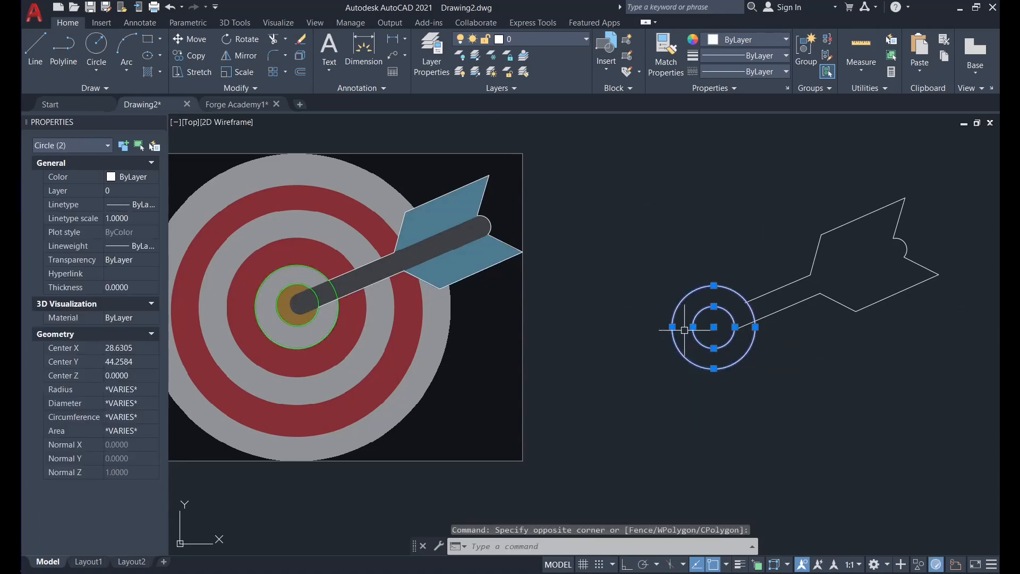
key("Delete")
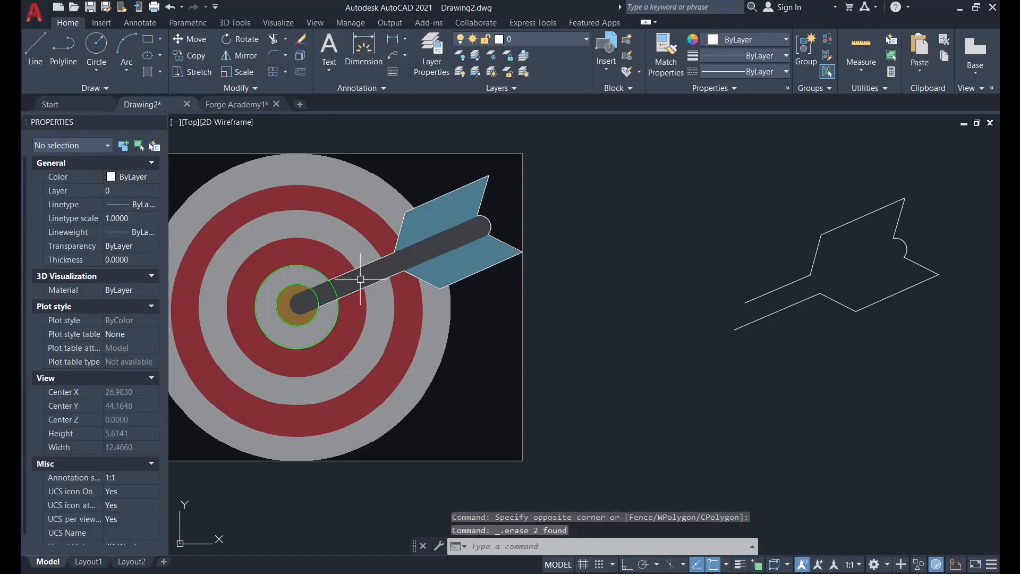
Copy the two green circles on the target to the clipboard with the outer tip of the arrow's lower fin as base point
left_click(330, 290)
left_click(321, 292)
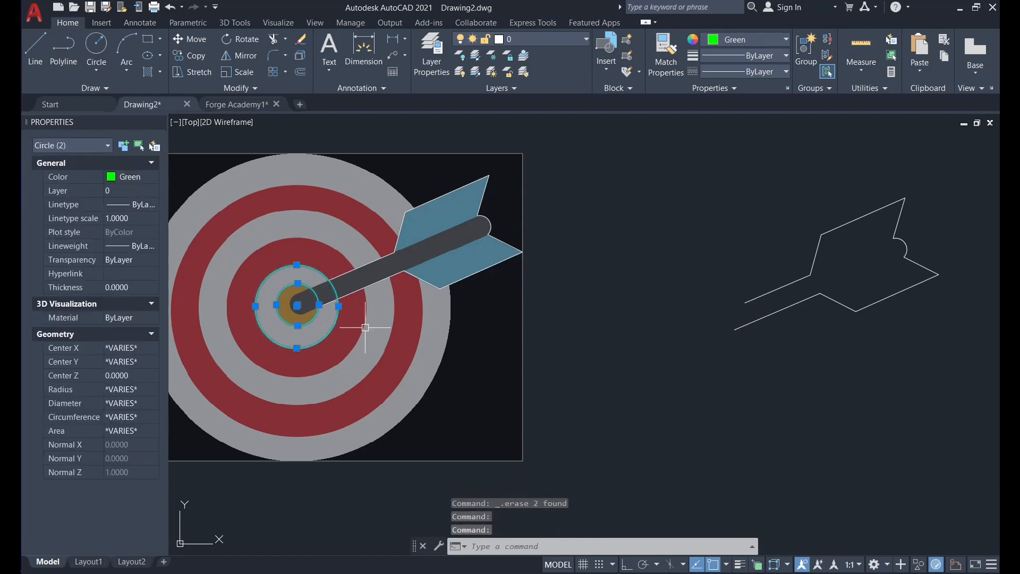
key("ctrl+shift+c")
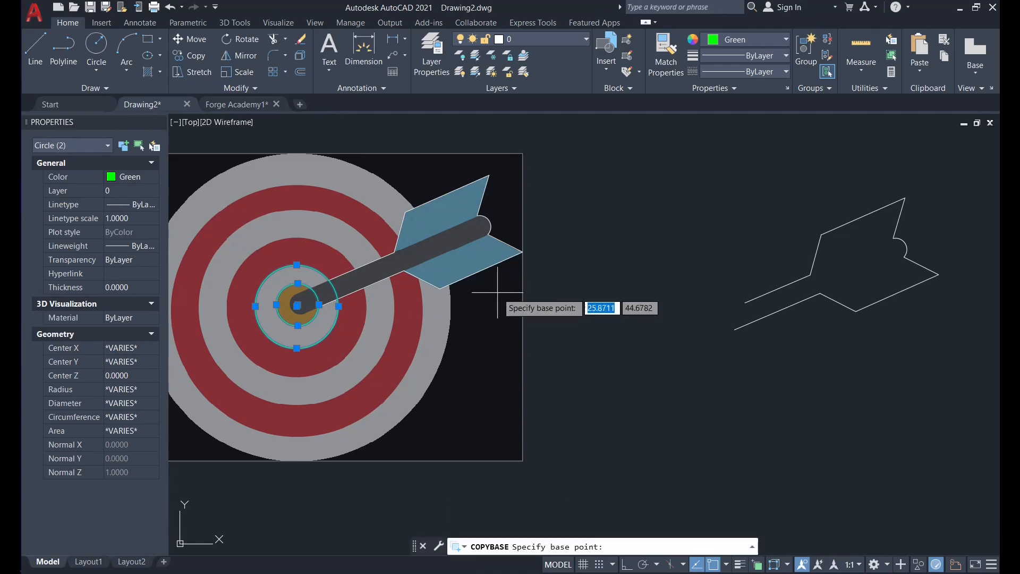
scroll(523, 255, "up", 8)
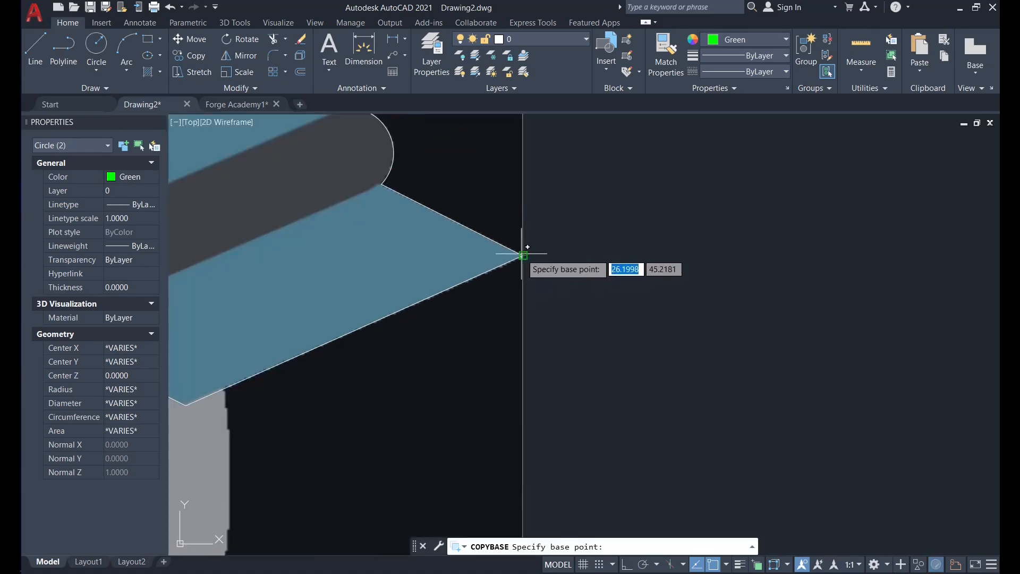
left_click(523, 261)
Paste the green circles with their insertion point at the lower fin's outer tip on the arrow outline beside the image
scroll(581, 292, "down", 10)
key("ctrl+v")
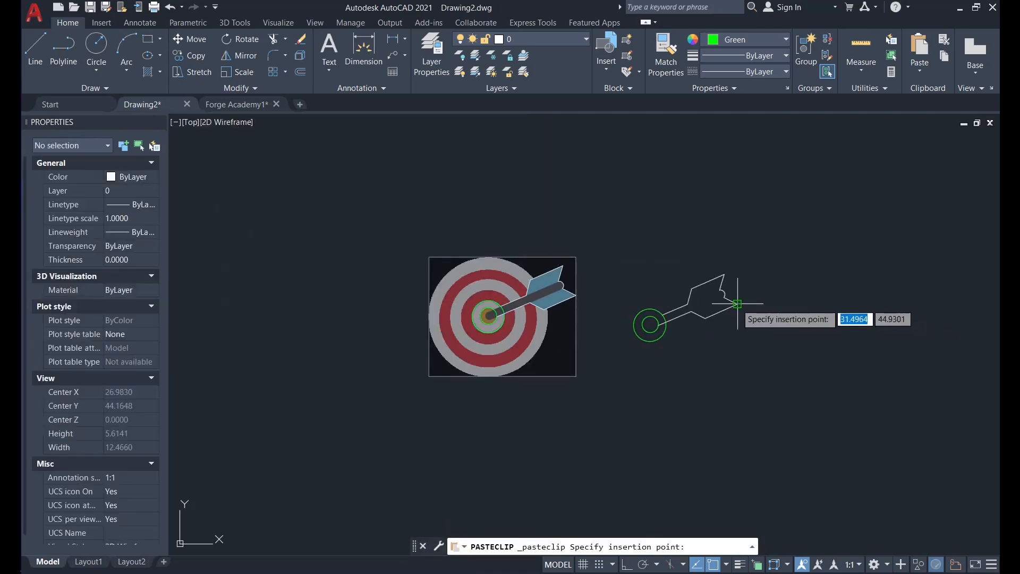
left_click(732, 301)
scroll(675, 323, "up", 8)
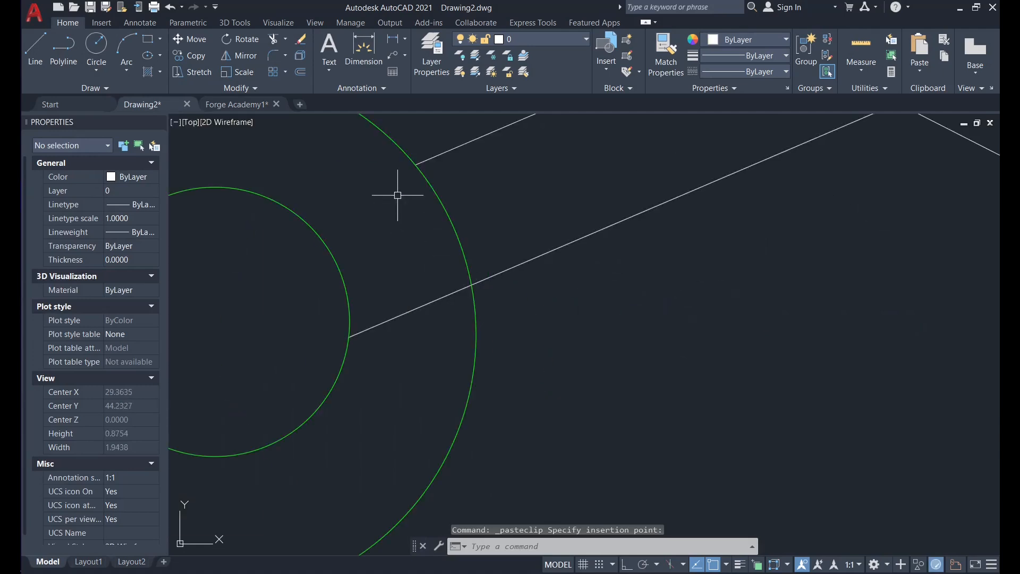
left_click(409, 155)
left_click(478, 204)
scroll(478, 202, "down", 2)
key("Escape")
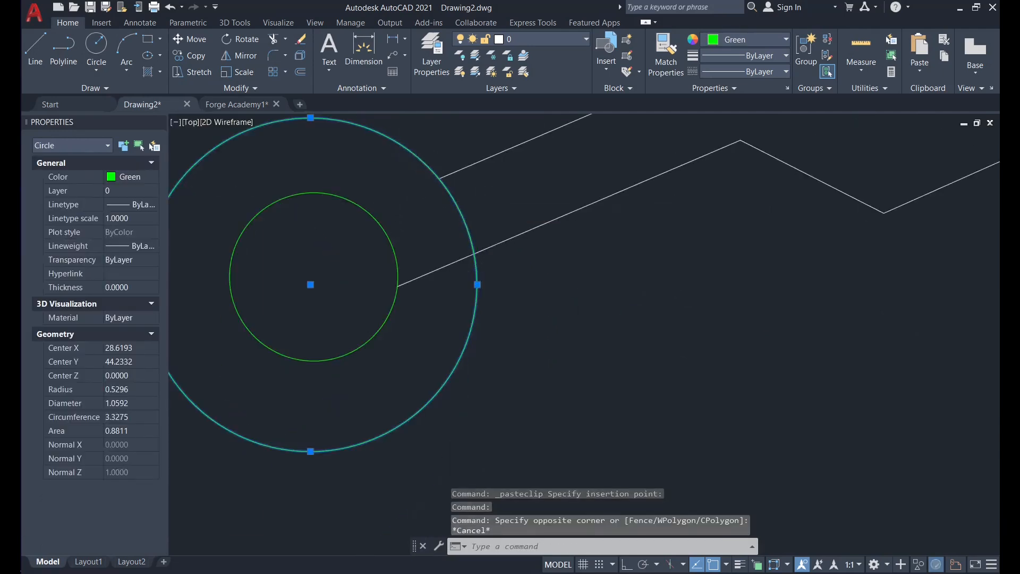
scroll(481, 216, "down", 8)
key("Escape")
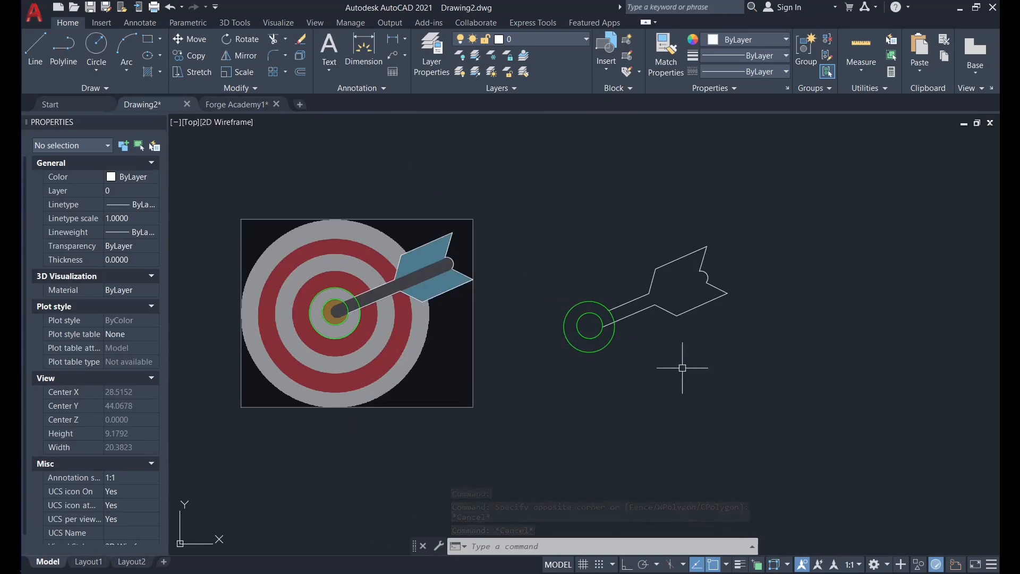
Copy the arrow outline and both its circles to the clipboard with the bottom corner of the lower fin as base point
scroll(582, 325, "up", 2)
left_click(489, 155)
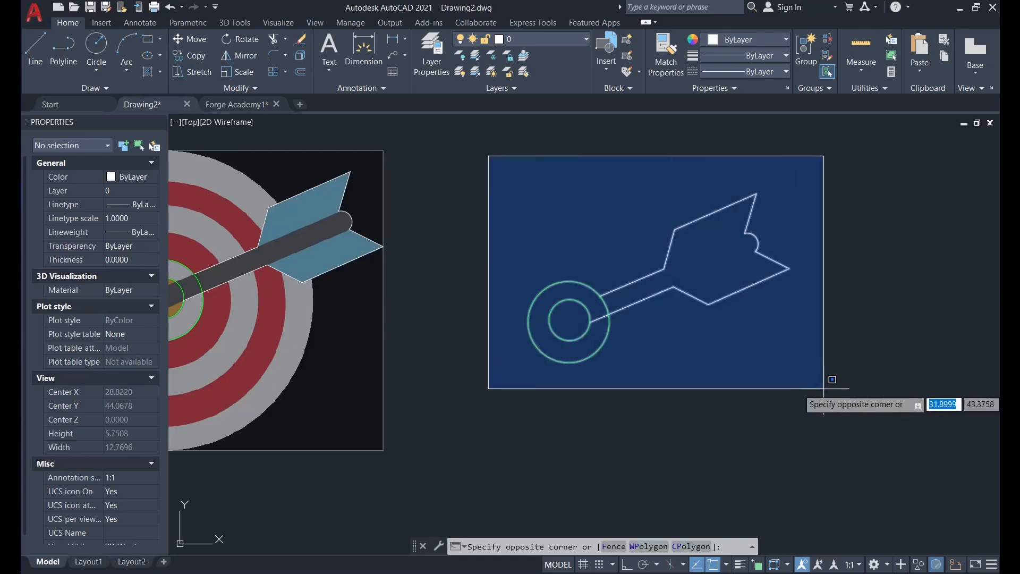
left_click(829, 390)
key("ctrl+shift+c")
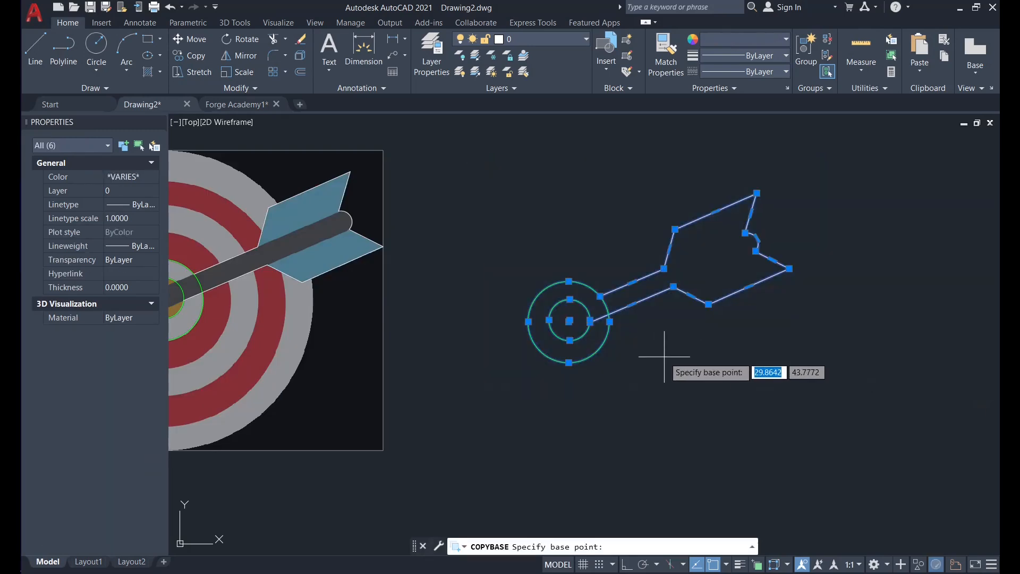
scroll(627, 335, "up", 5)
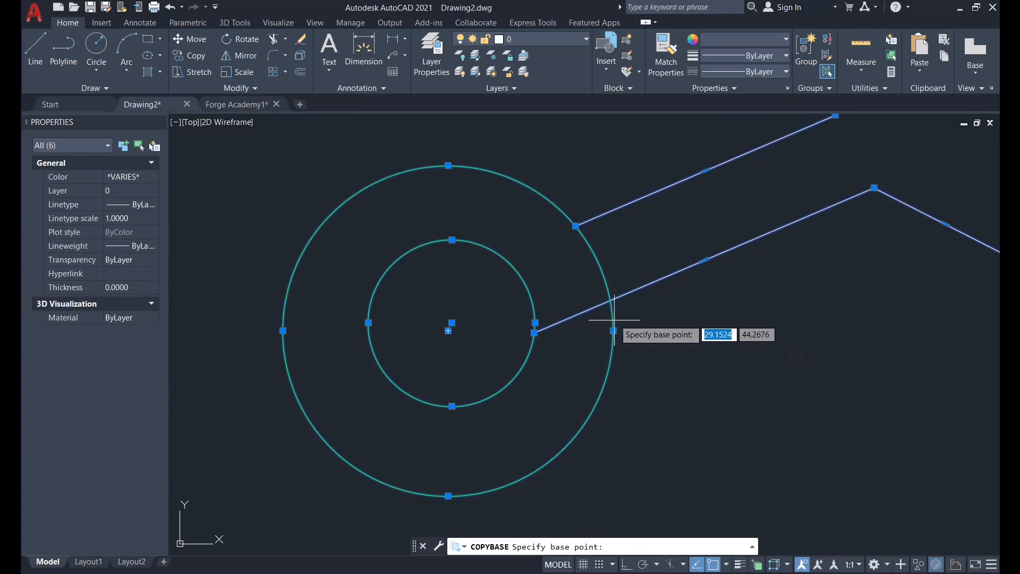
middle_click_drag(600, 351, 521, 389)
middle_click_drag(790, 272, 618, 344)
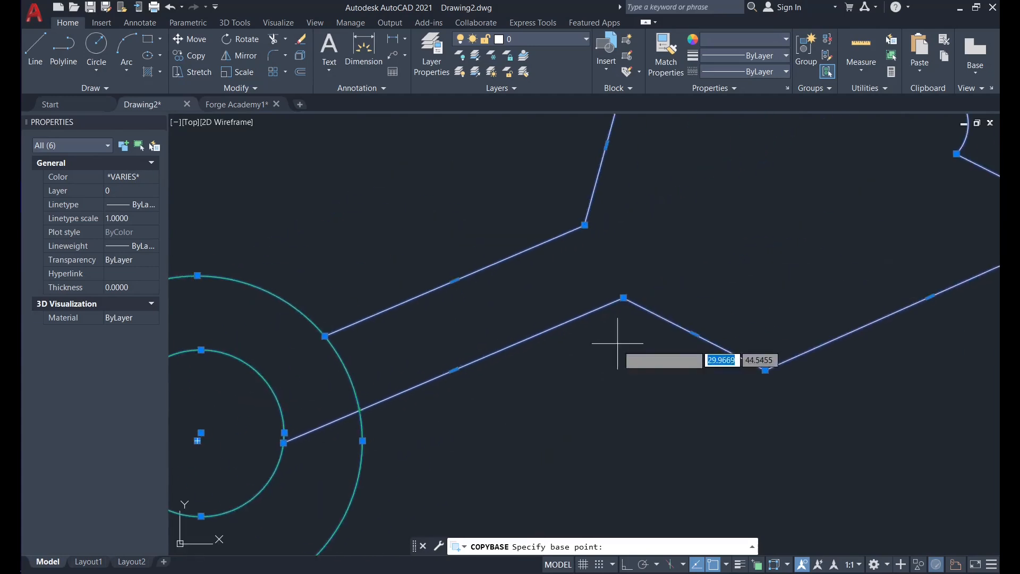
left_click(765, 369)
scroll(642, 402, "down", 8)
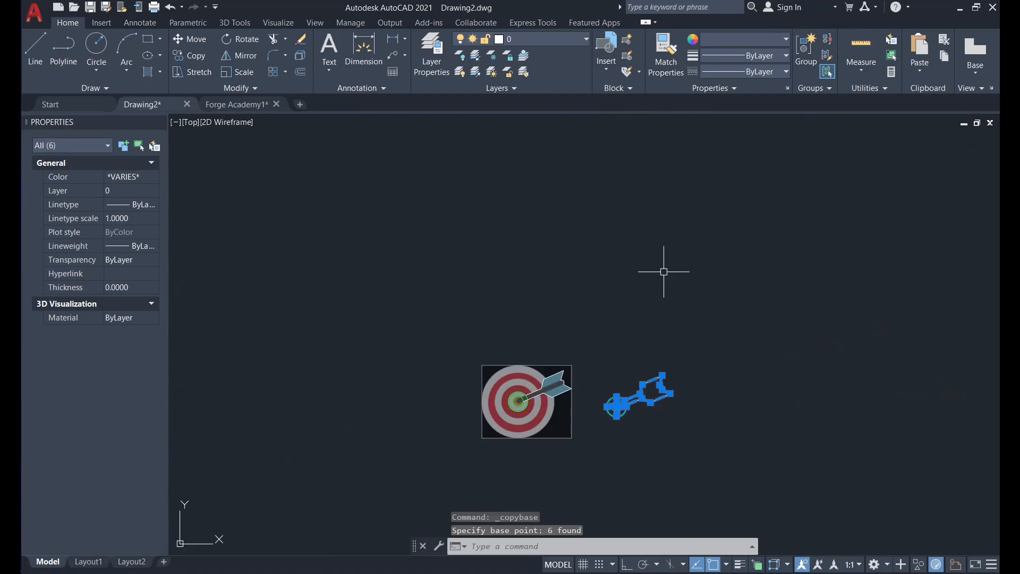
scroll(648, 407, "up", 4)
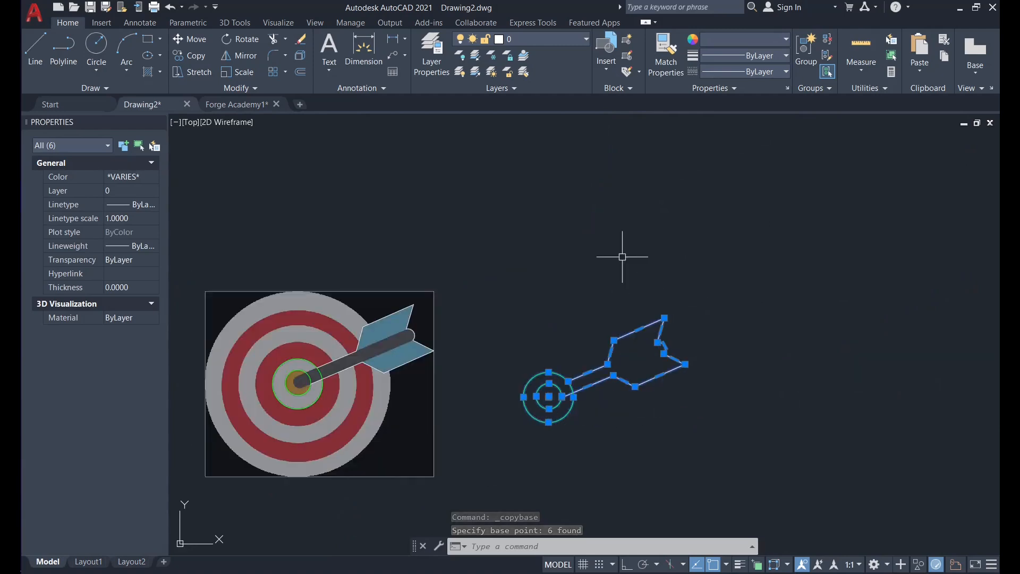
key("ctrl+v")
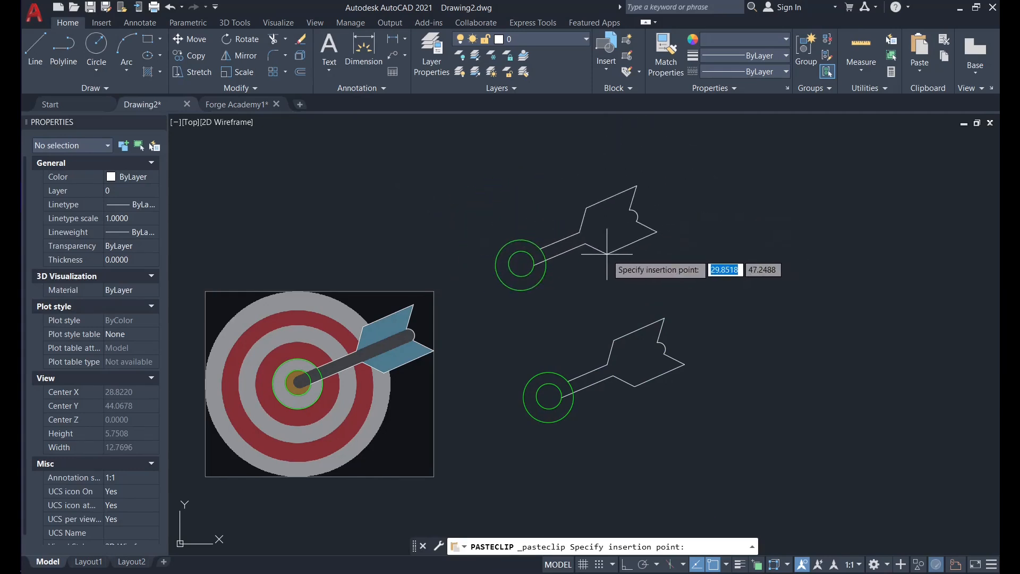
key("Escape")
middle_click_drag(710, 341, 644, 298)
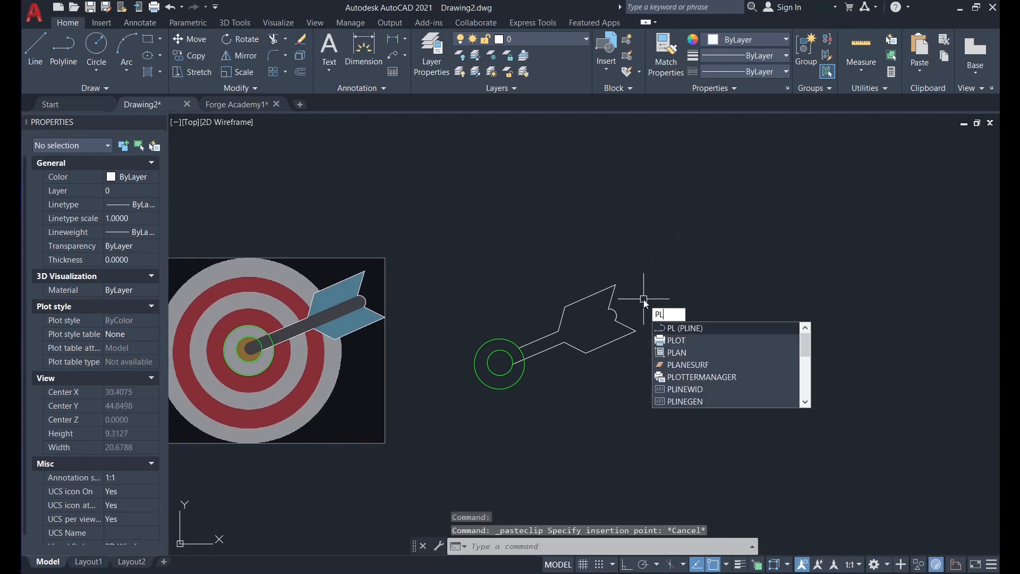
key("Escape")
Draw a long horizontal rectangle to the right of the arrow outline
type("rec")
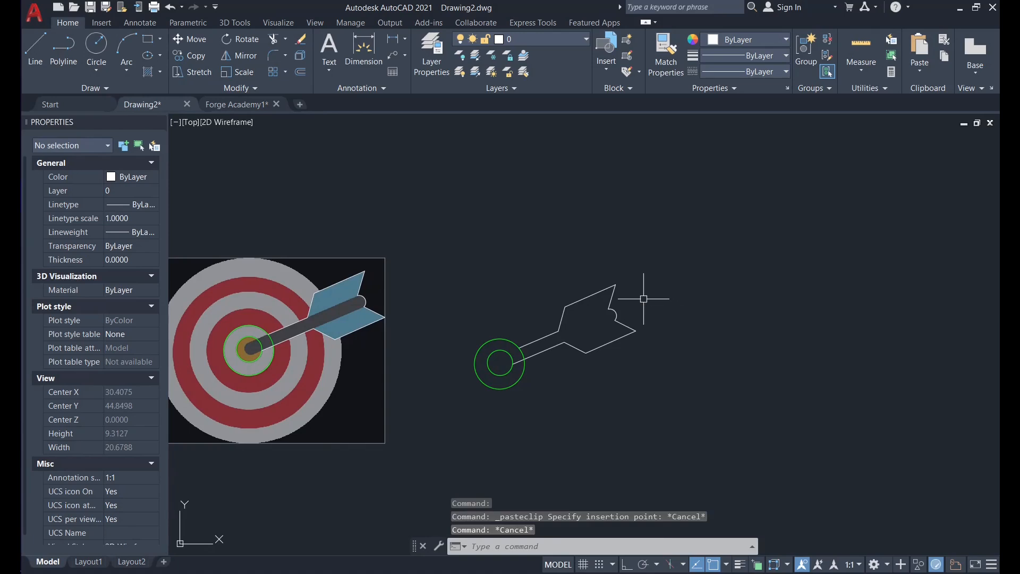
key("Return")
left_click(657, 293)
left_click(814, 330)
Draw a vertical single-segment polyline to the right of the rectangle with Ortho mode on
middle_click_drag(788, 367, 716, 366)
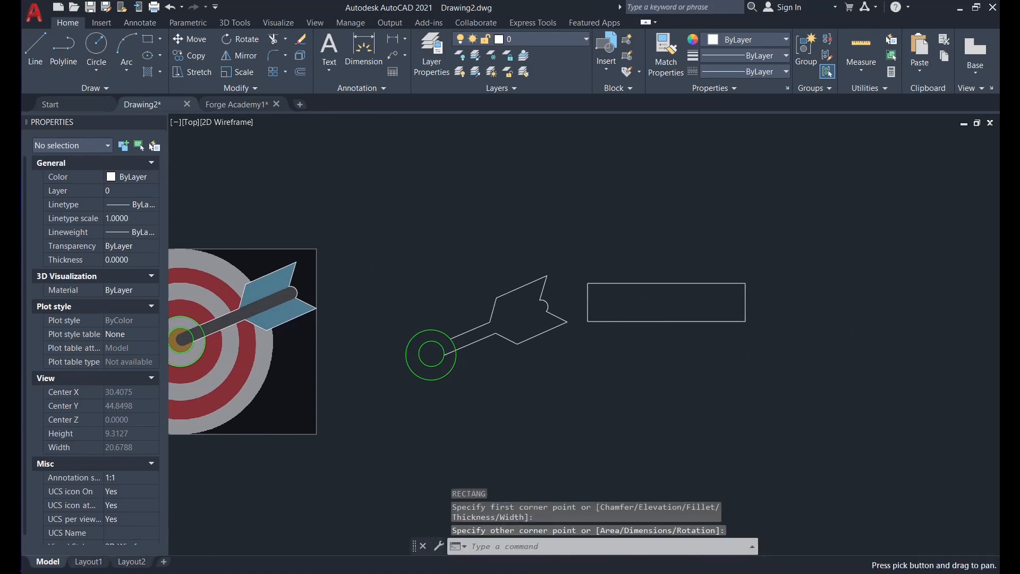
type("p")
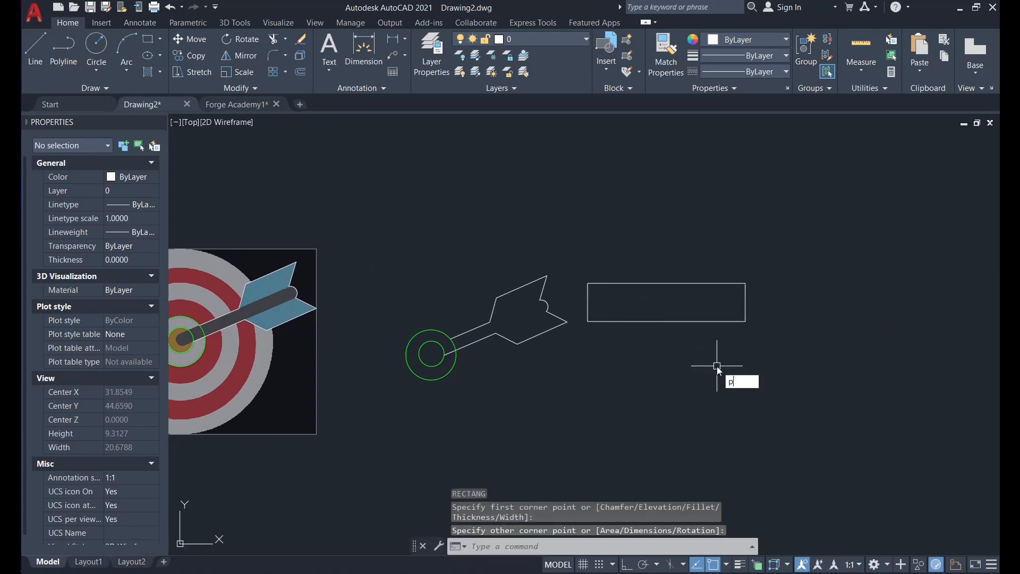
type("l")
key("Return")
left_click(783, 292)
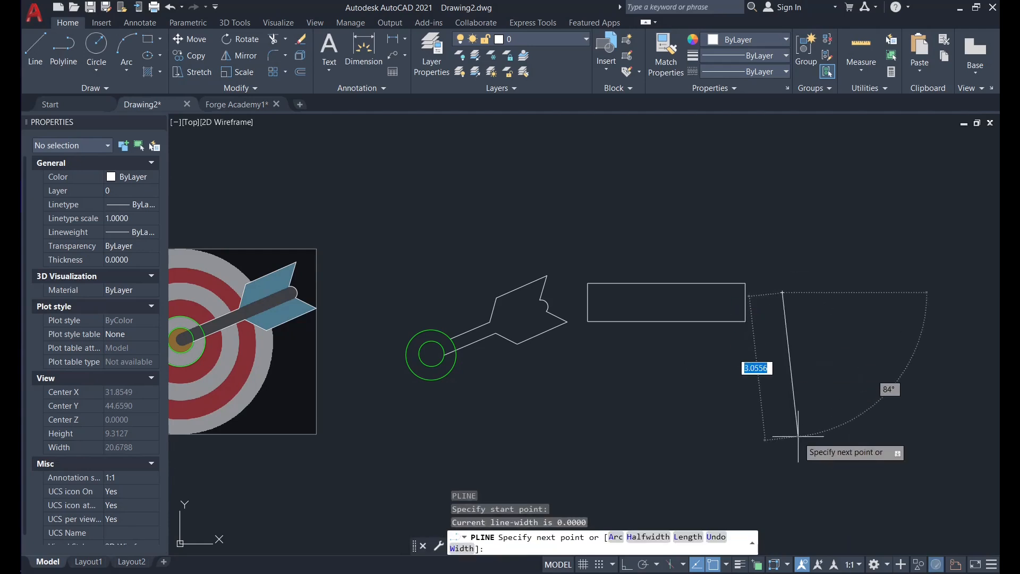
left_click(627, 564)
left_click(712, 415)
key("Escape")
Paste a copy of the arrow and circles above the rectangle
middle_click_drag(570, 410, 484, 408)
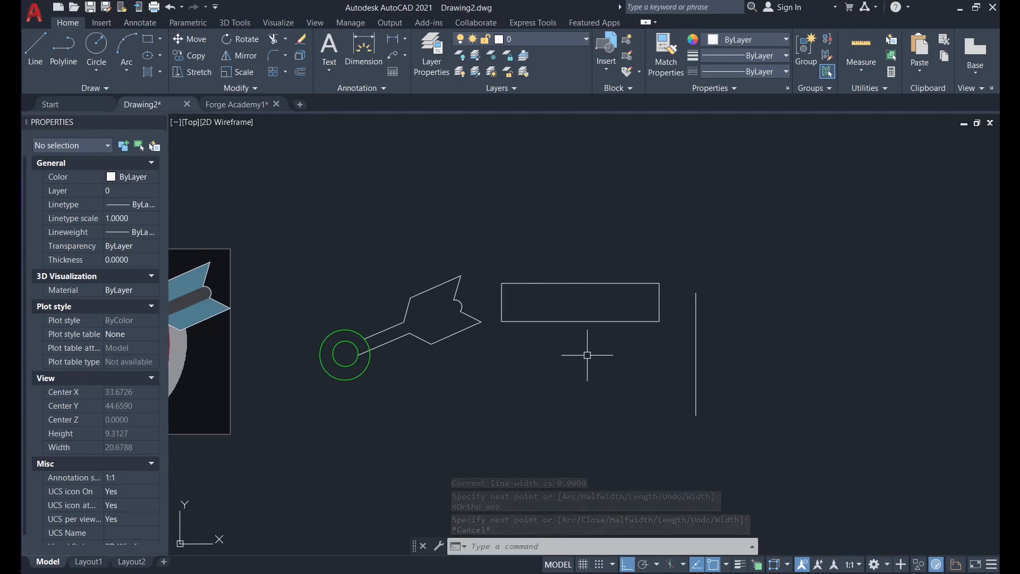
key("ctrl+v")
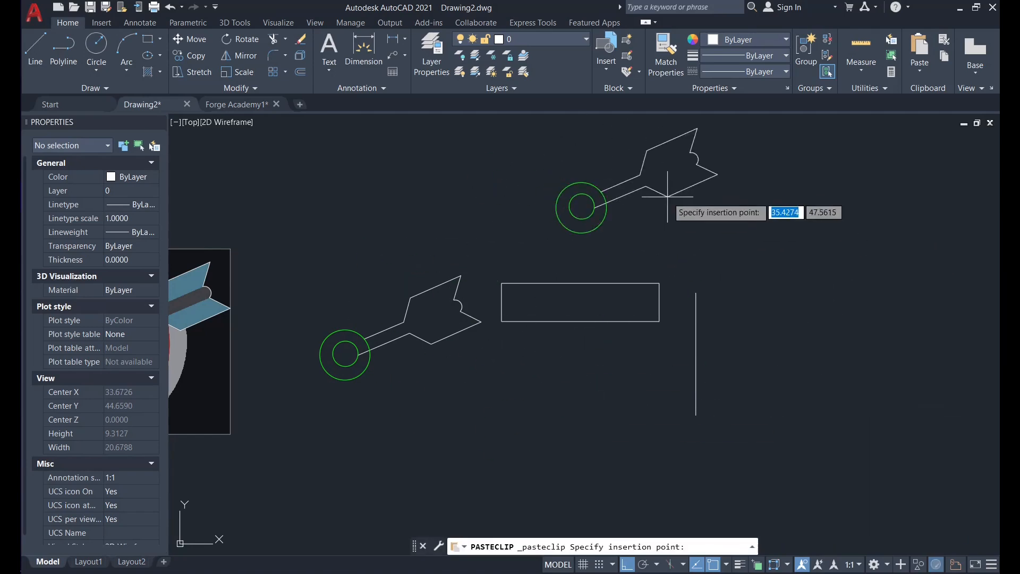
left_click(662, 225)
scroll(592, 259, "down", 2)
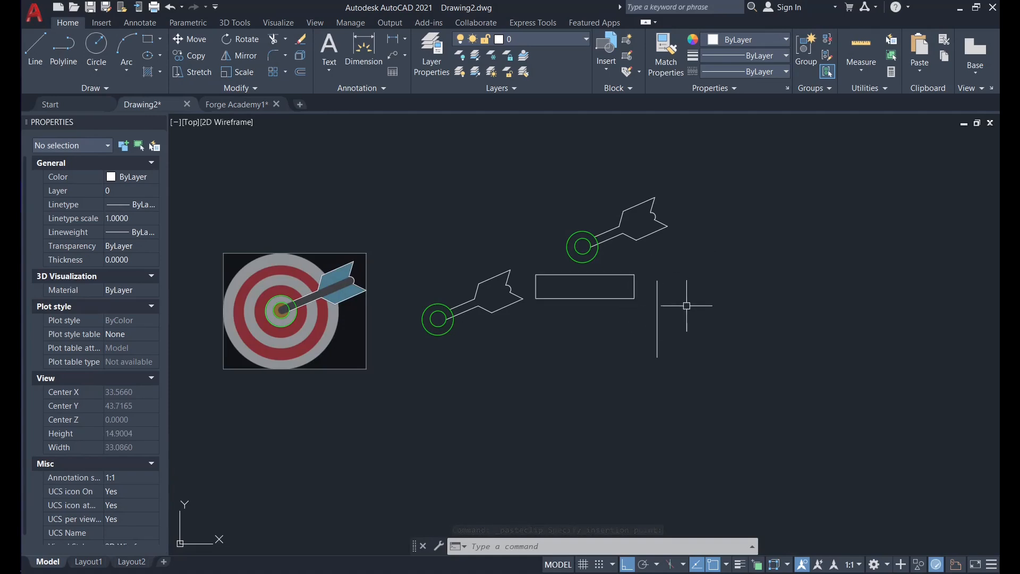
middle_click_drag(751, 306, 632, 306)
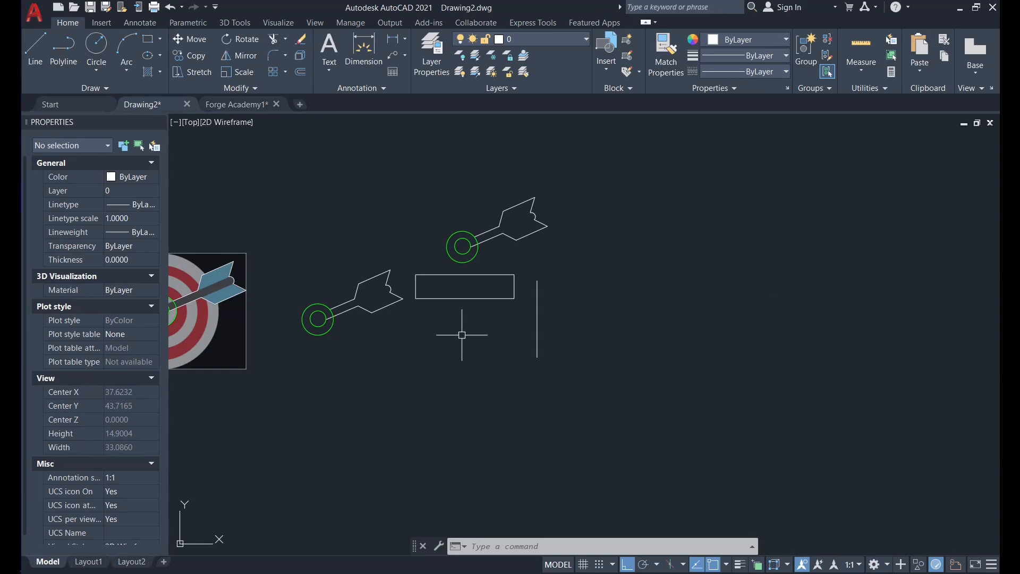
middle_click_drag(279, 260, 381, 265)
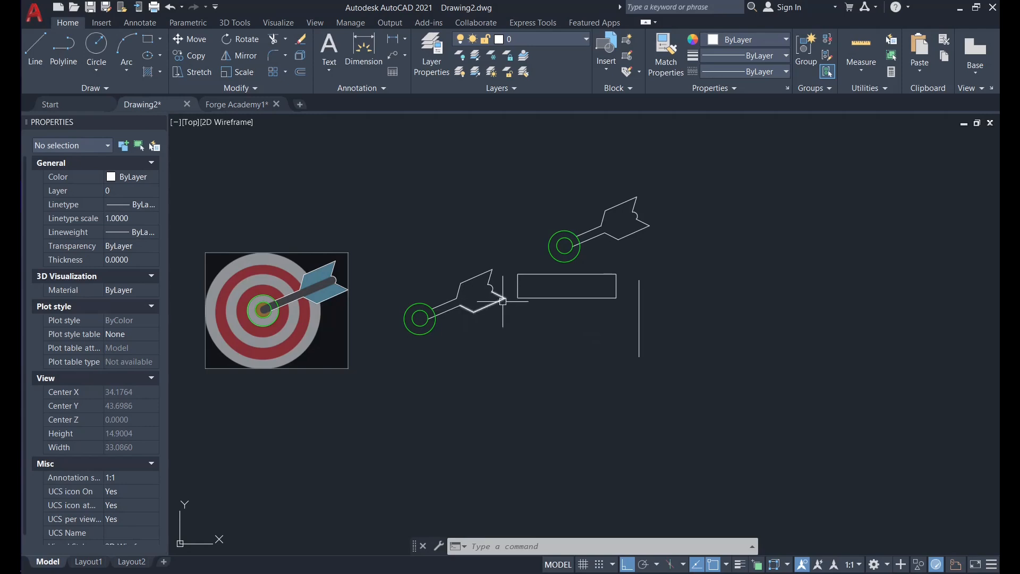
Switch to the Forge Academy1 drawing and paste the arrow and circles above the frame, beside FORGE and below ACADEMY
left_click(255, 105)
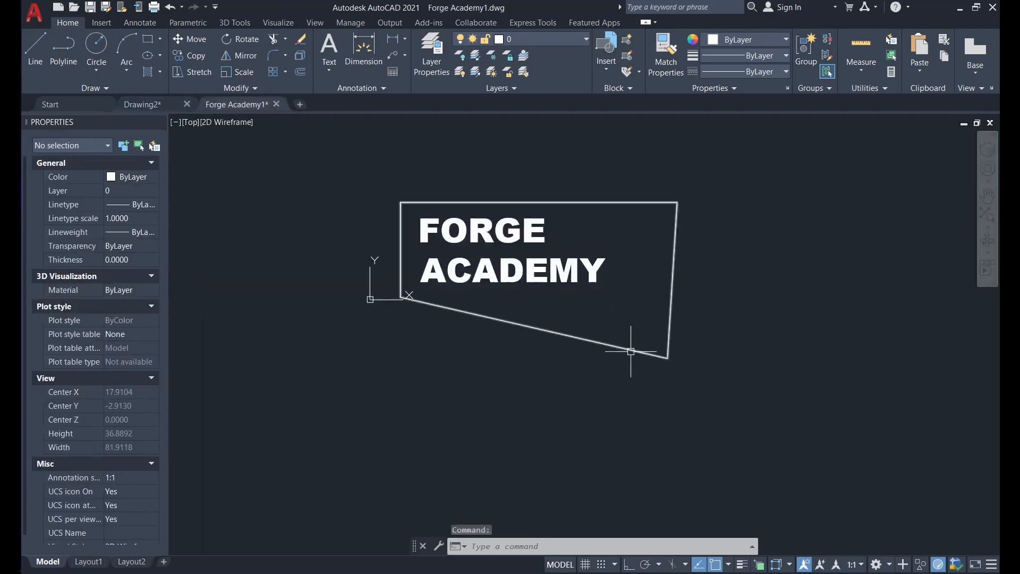
key("ctrl+v")
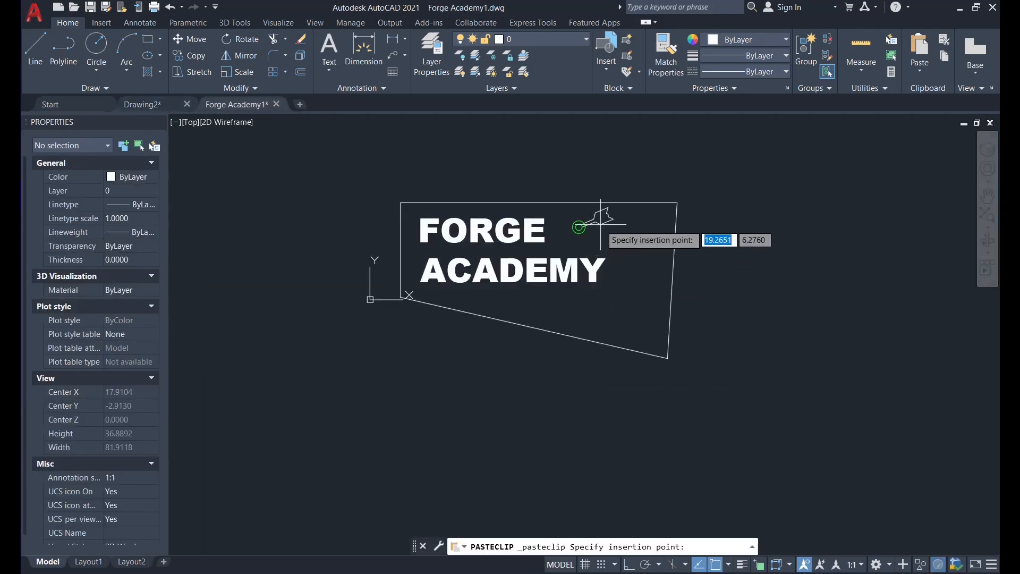
scroll(598, 170, "up", 4)
scroll(576, 266, "down", 3)
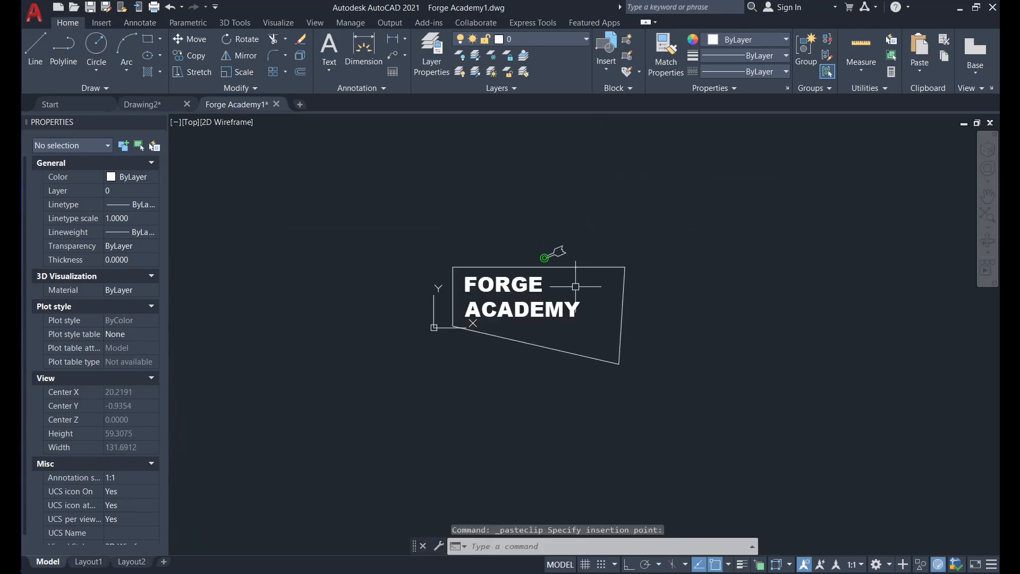
scroll(583, 279, "up", 4)
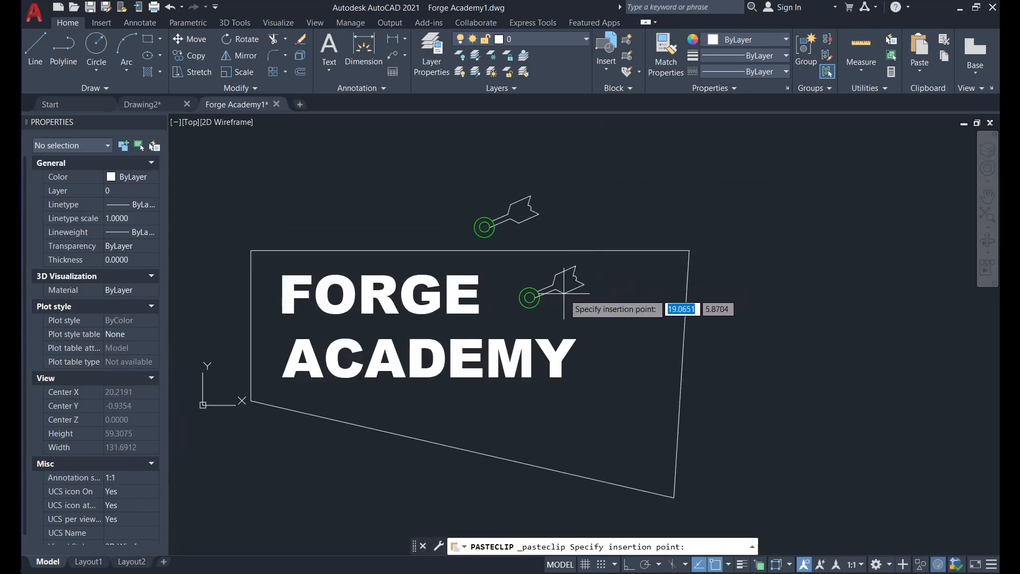
left_click(487, 424)
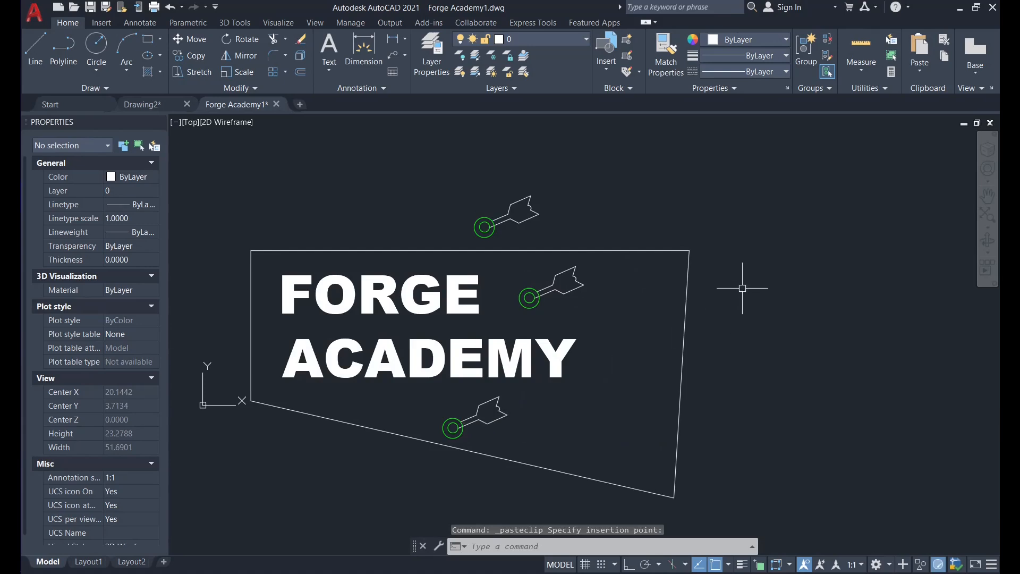
Switch back to the Drawing2 drawing, to the arrow and circles copy above the rectangle
left_click(130, 106)
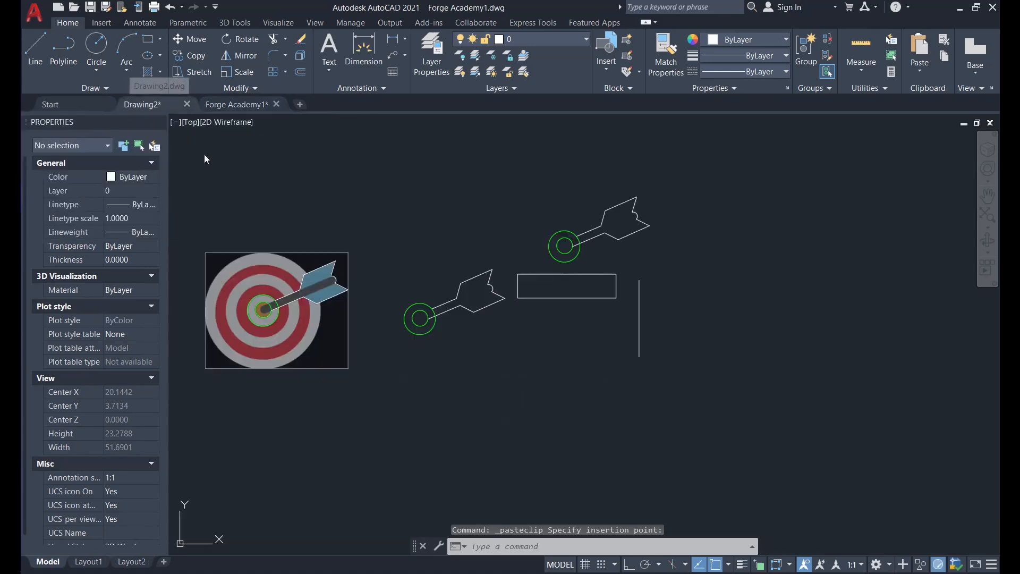
scroll(433, 245, "down", 5)
scroll(433, 245, "up", 5)
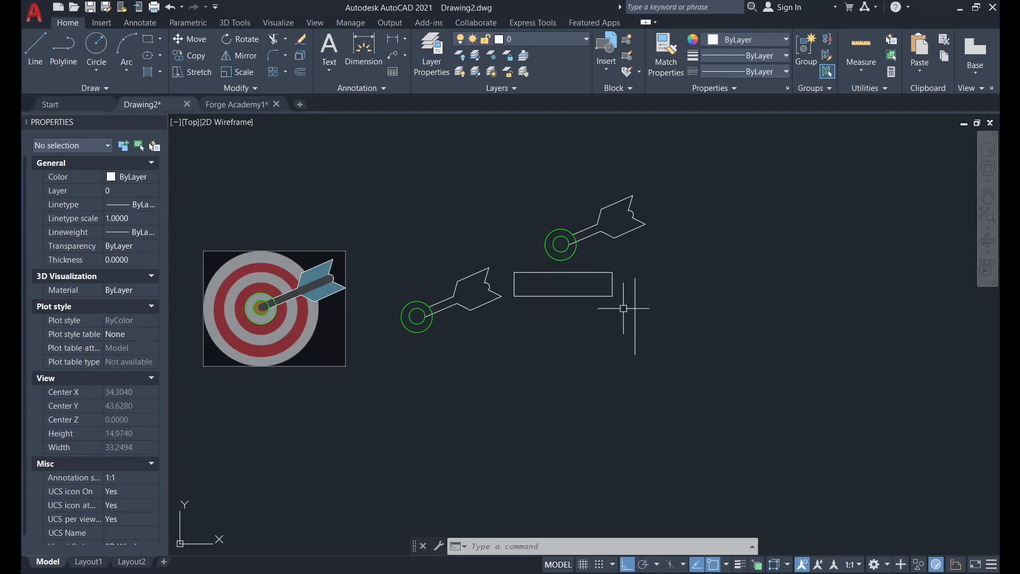
scroll(622, 295, "down", 5)
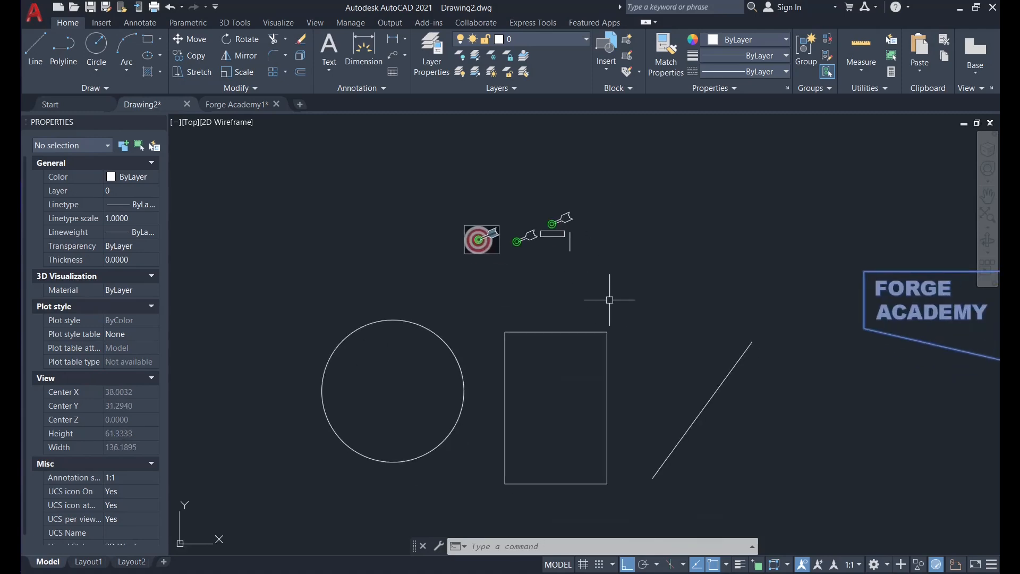
scroll(564, 222, "up", 10)
mouse_move(547, 237)
middle_mouse_down()
mouse_move(556, 262)
mouse_move(590, 271)
middle_mouse_up()
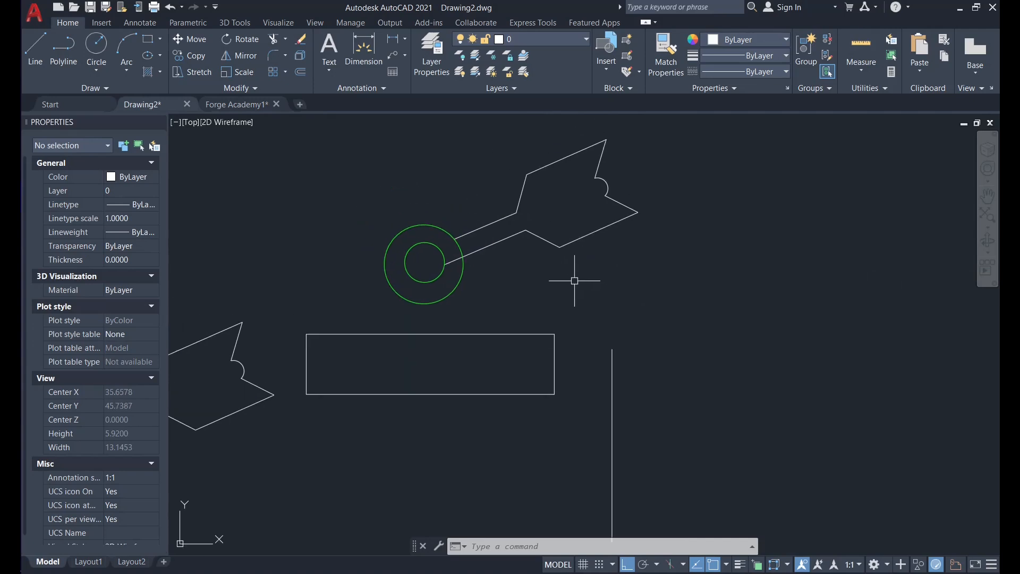
middle_click_drag(446, 210, 446, 212)
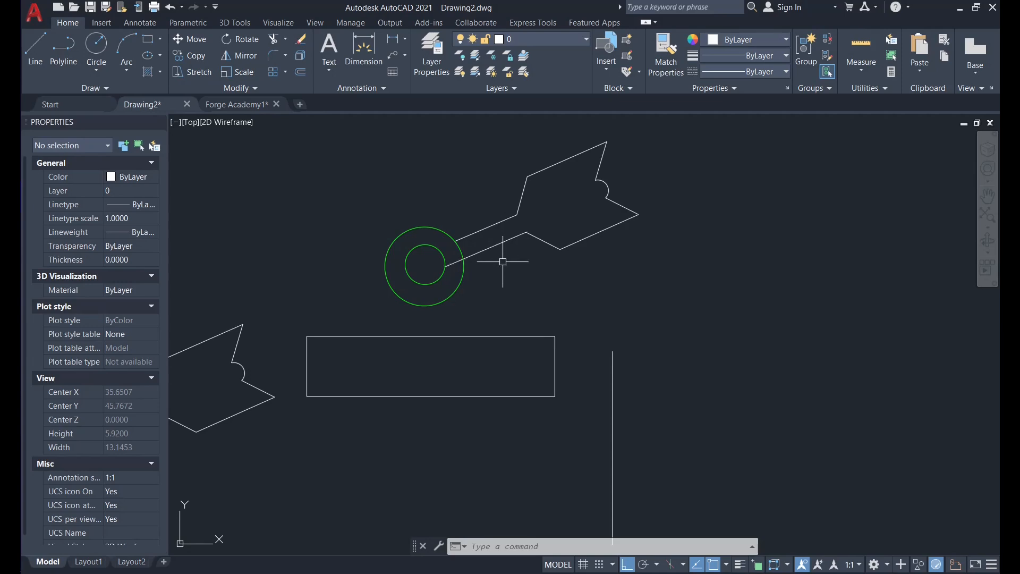
Inspect the two shaft lines of the upper arrow copy and the vertical polyline beside the rectangle by selecting them
left_click(491, 245)
left_click(475, 229)
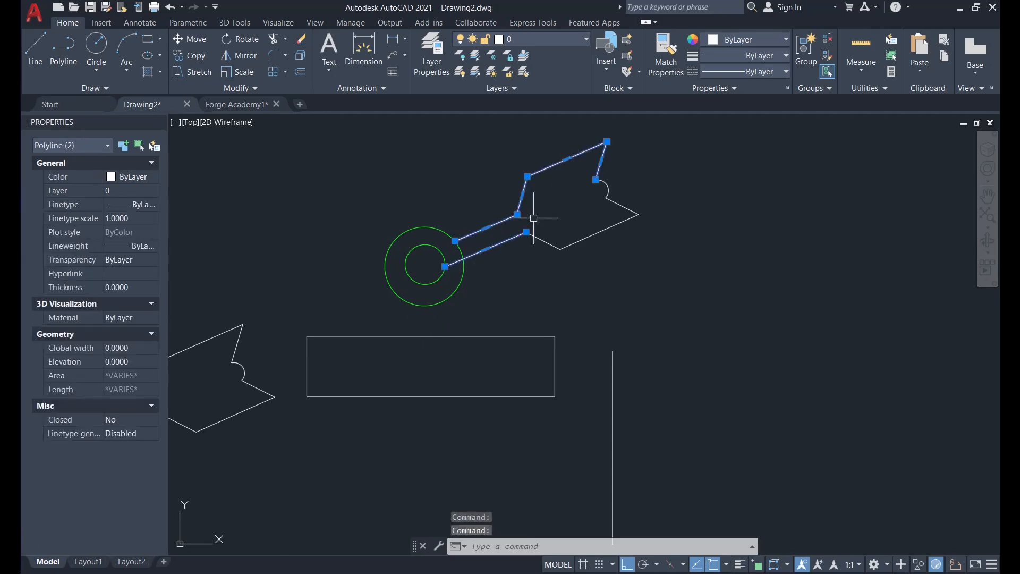
middle_click_drag(555, 376, 569, 312)
key("Escape")
left_click(576, 273)
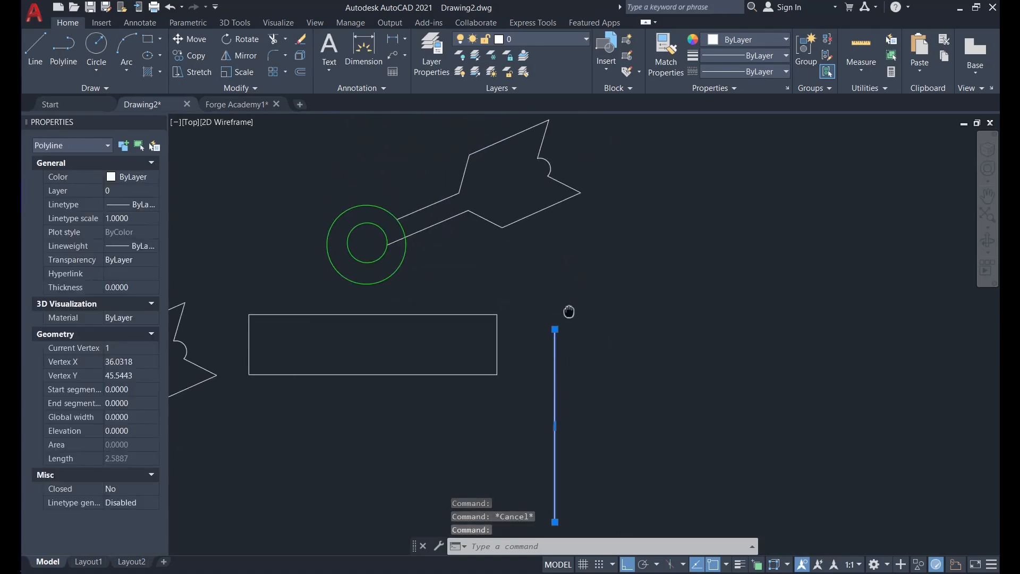
key("Escape")
middle_click_drag(449, 260, 561, 300)
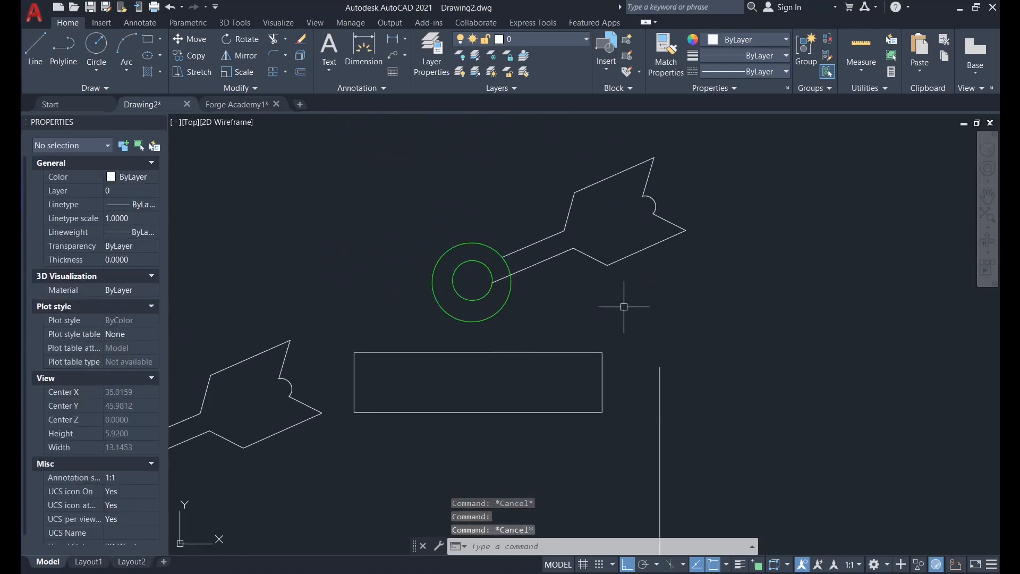
Start rotating the upper arrow and its circles about the circles' center, with Ortho mode off
left_click(653, 318)
left_click(418, 243)
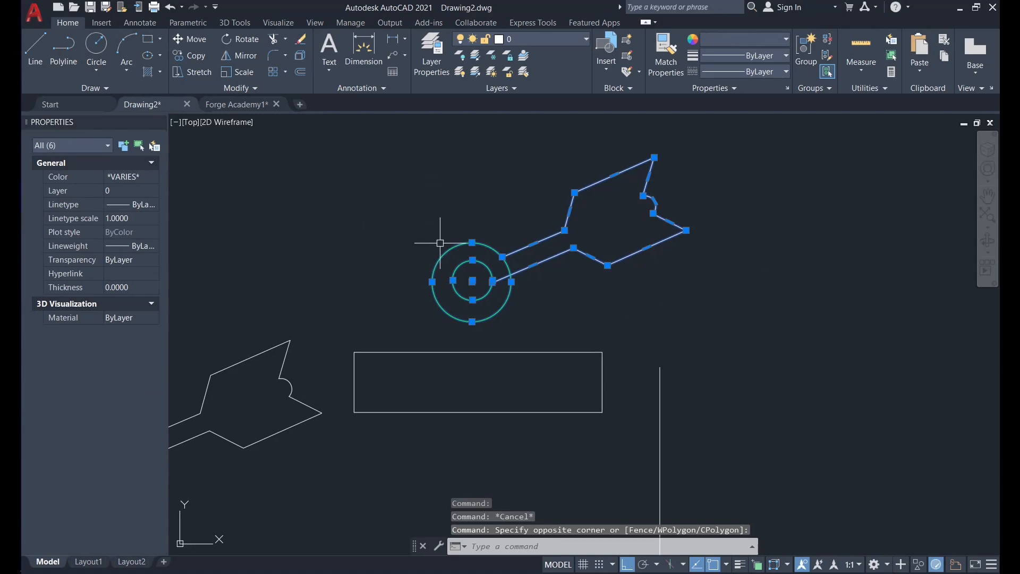
type("ro")
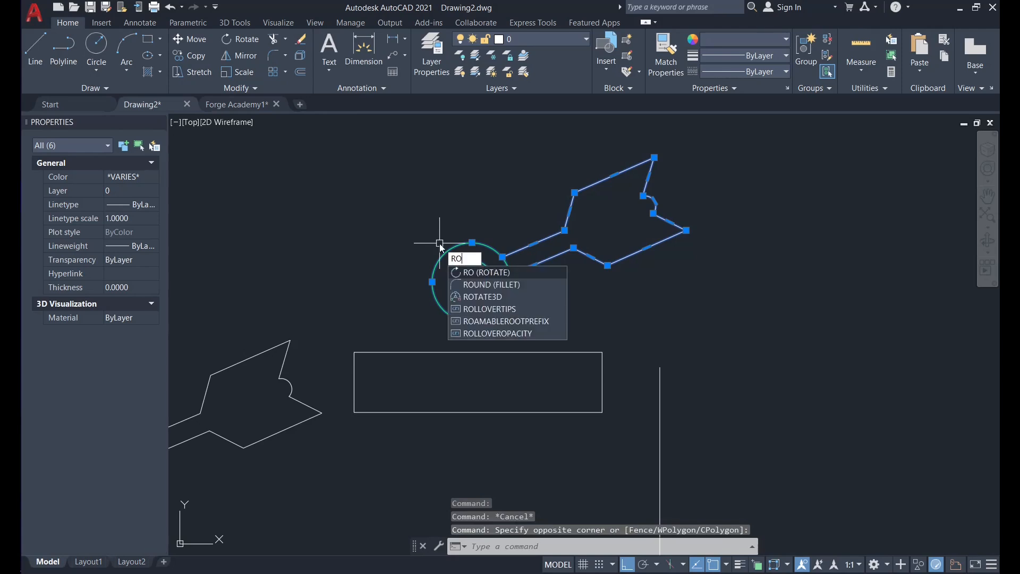
key("Return")
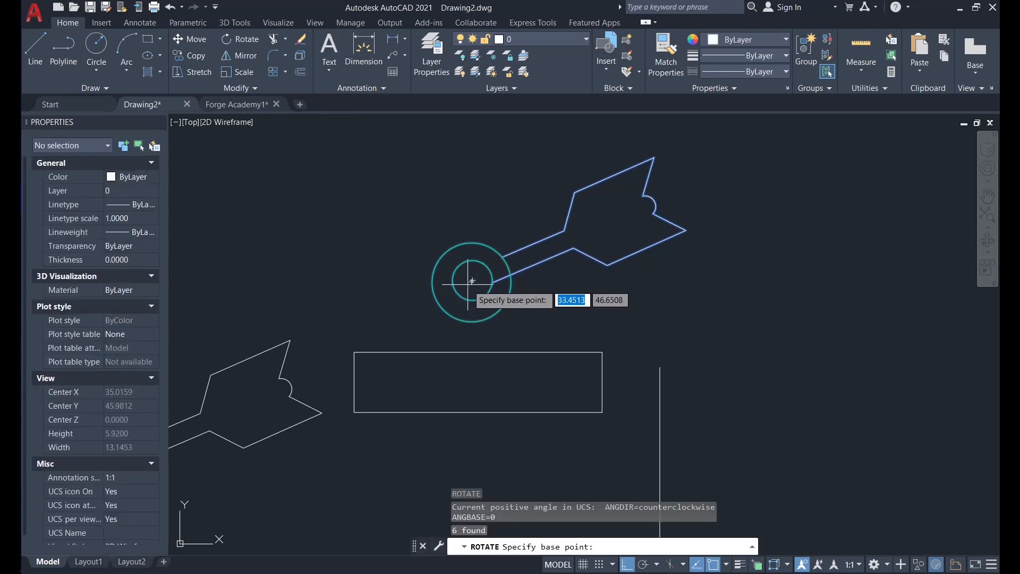
scroll(472, 280, "up", 5)
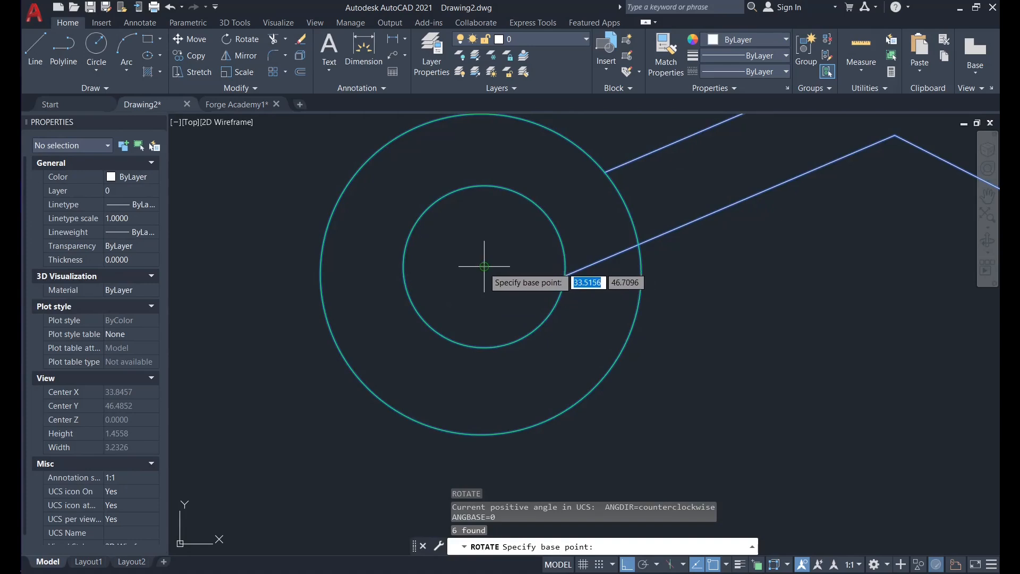
scroll(484, 266, "down", 4)
left_click(483, 289)
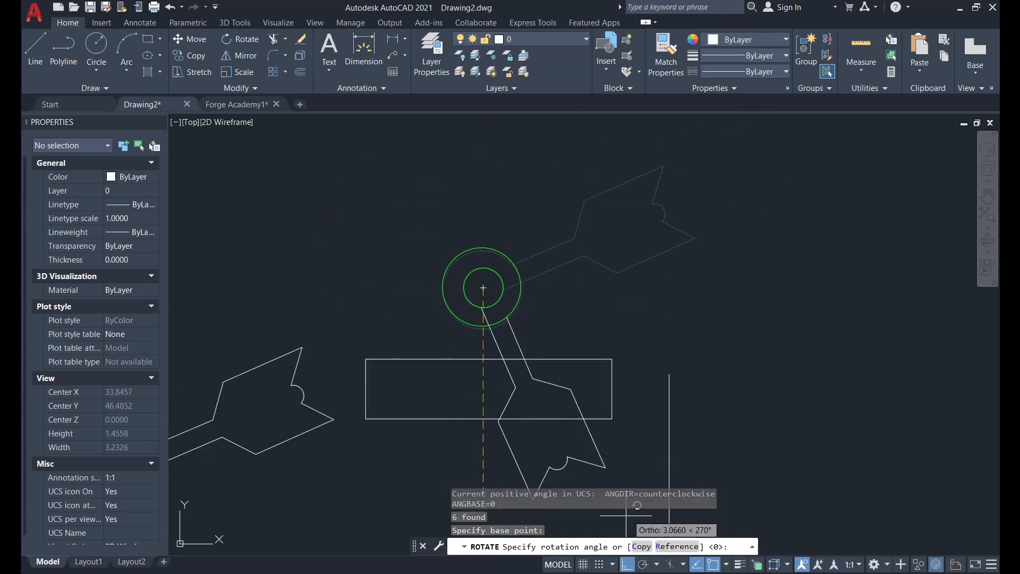
left_click(628, 567)
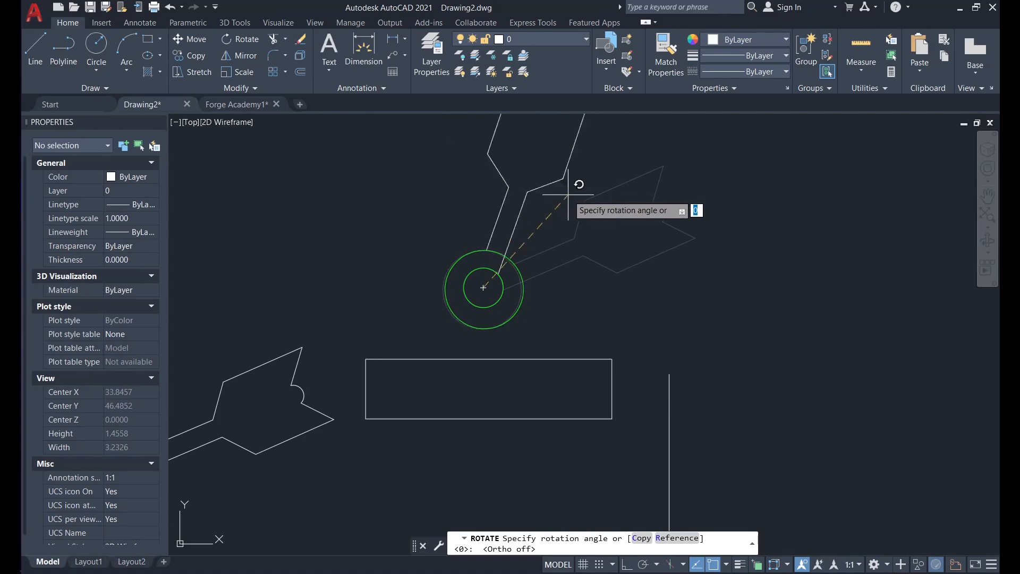
Use the Reference option and define the reference angle by two points along the arrow's lower shaft line
left_click(671, 543)
scroll(556, 274, "up", 3)
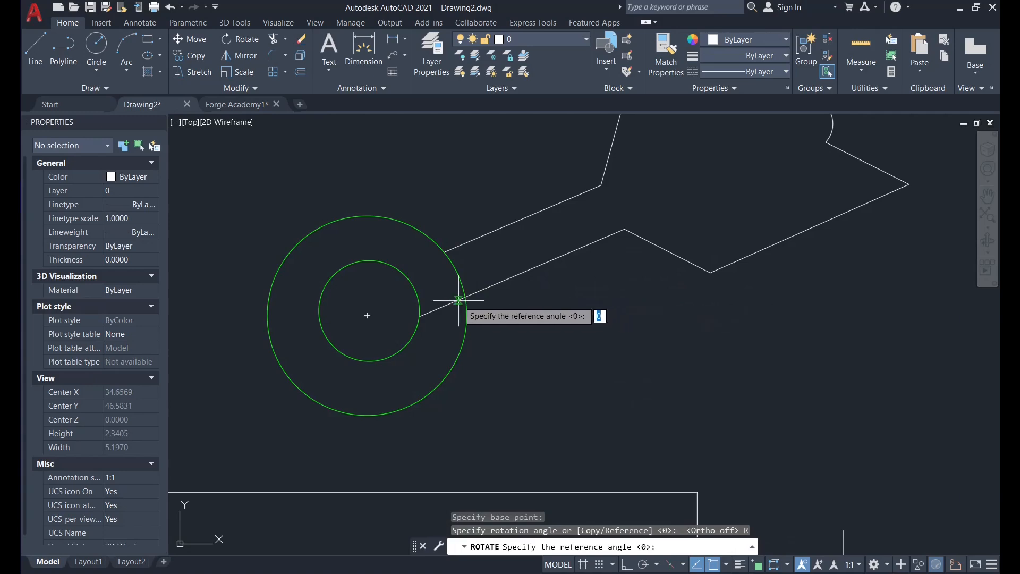
left_click(489, 287)
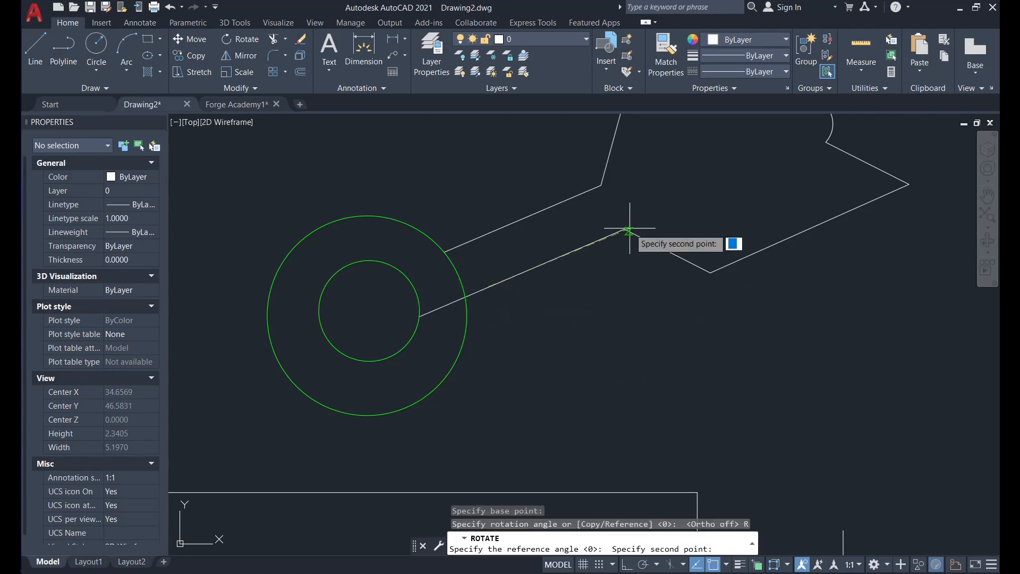
left_click(625, 229)
scroll(563, 201, "down", 3)
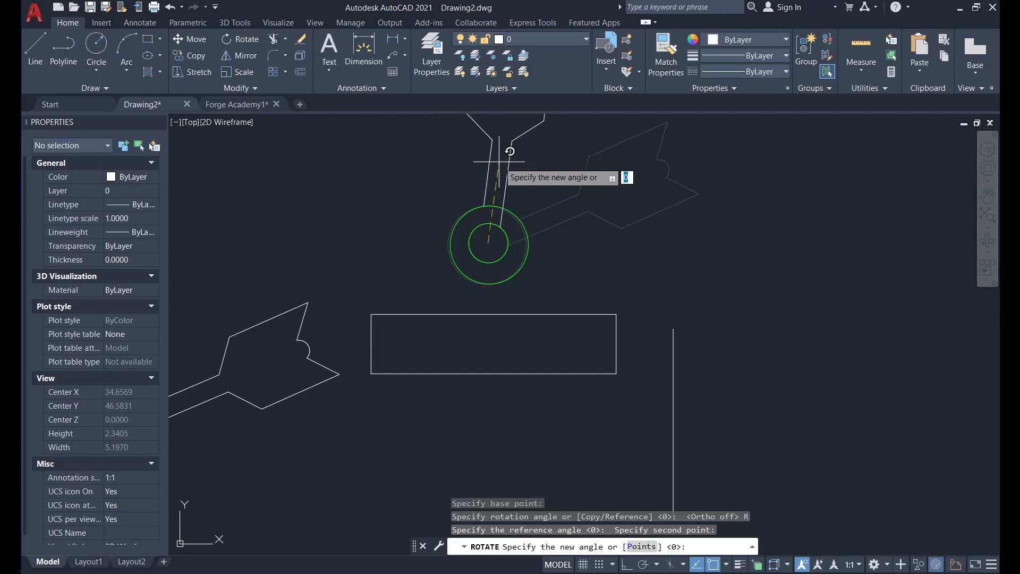
Define the new rotation angle with the Points option, from the vertical polyline's lower endpoint to its upper endpoint
left_click(642, 546)
scroll(700, 334, "down", 4)
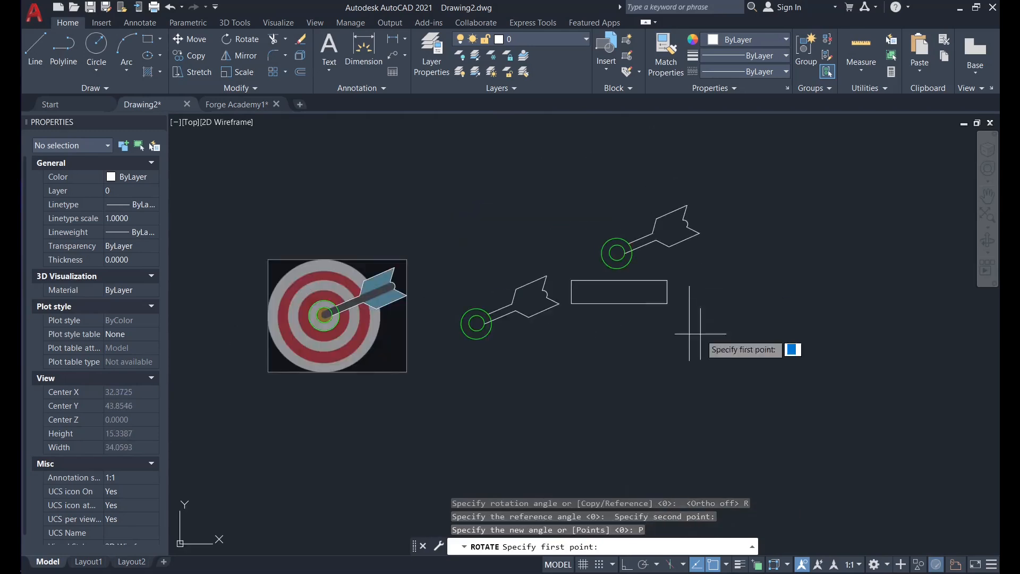
scroll(690, 354, "up", 2)
left_click(690, 364)
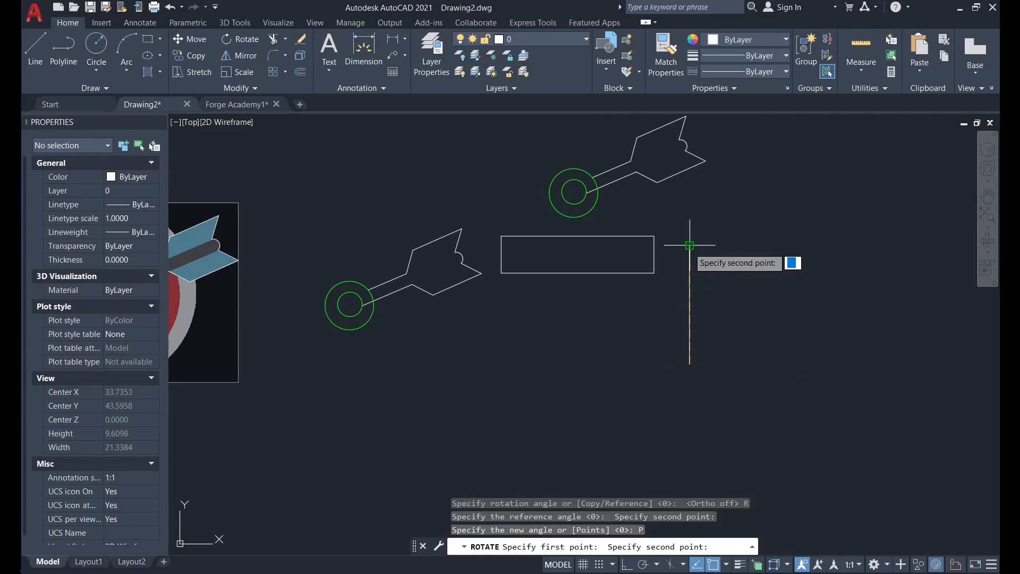
left_click(689, 245)
scroll(690, 245, "down", 4)
scroll(587, 273, "up", 4)
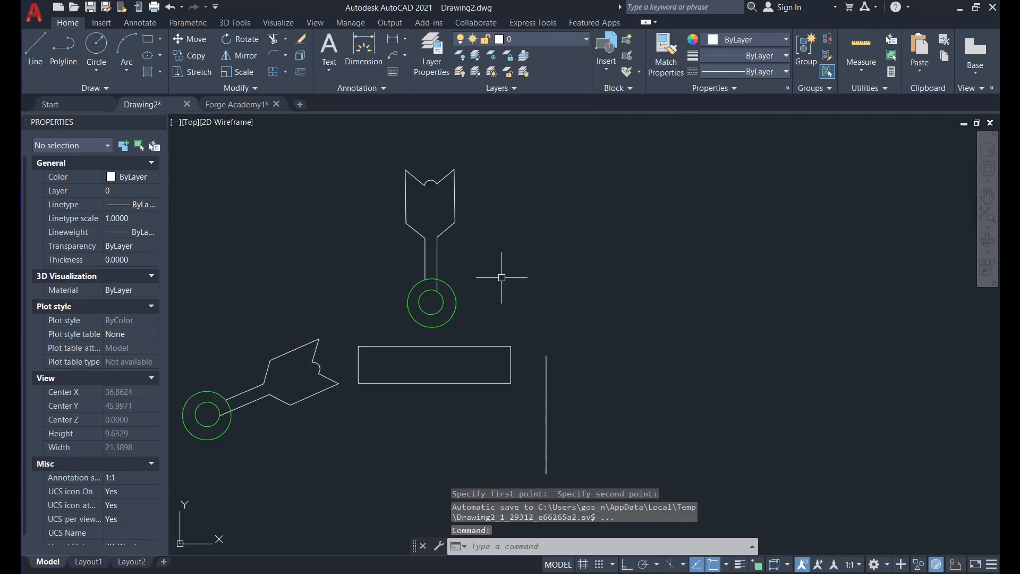
Compare the rotated arrow's shaft line with the vertical polyline to check that they are parallel
middle_click_drag(501, 272, 486, 249)
left_click(422, 233)
left_click(531, 365)
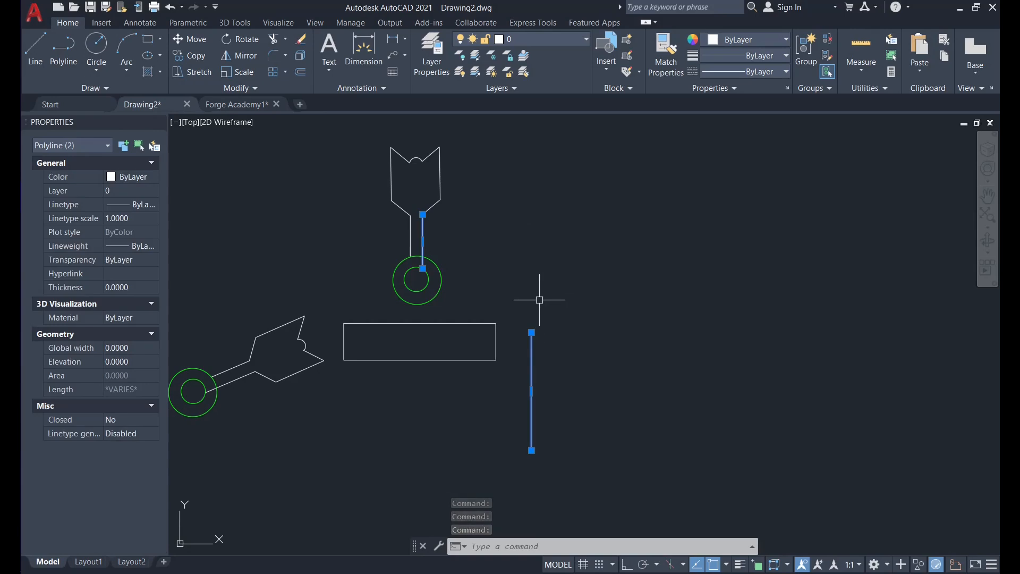
key("Escape")
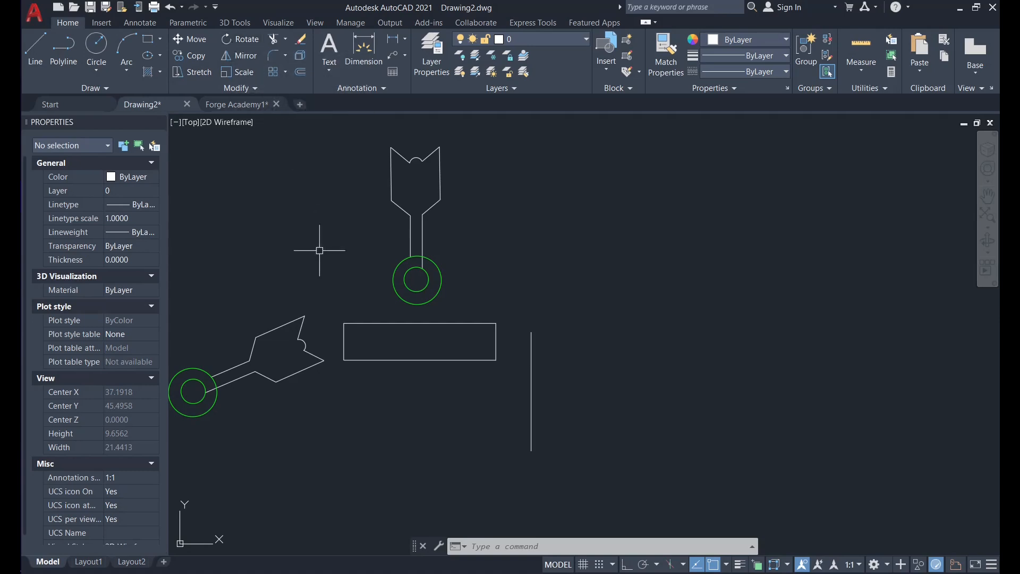
Open the external references manager with XREF and detach the On point mark image
scroll(319, 250, "down", 6)
middle_click_drag(515, 319, 356, 290)
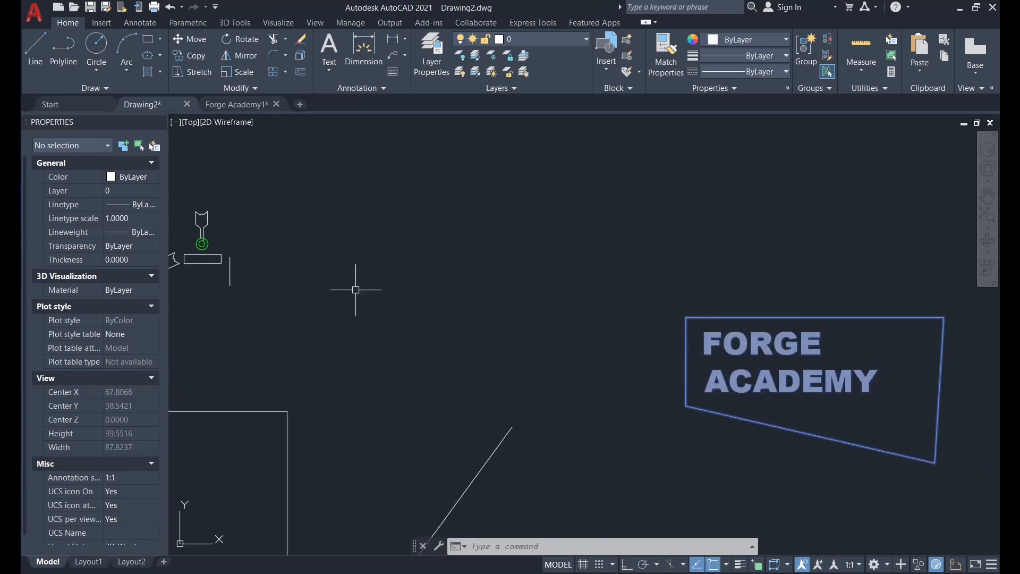
scroll(355, 290, "down", 2)
middle_click_drag(443, 300, 493, 292)
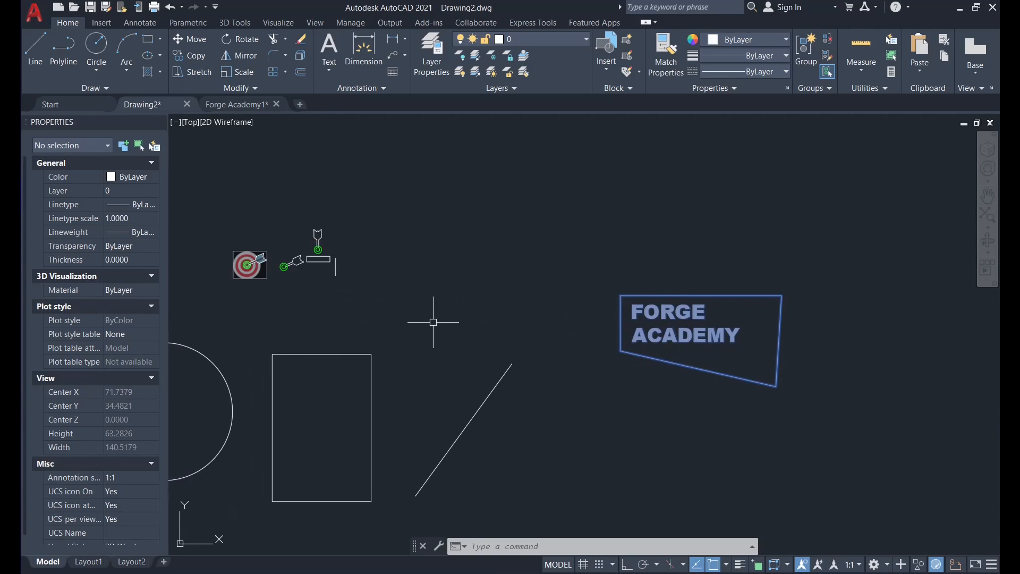
key("Escape")
key("Escape")
type("xref")
key("Return")
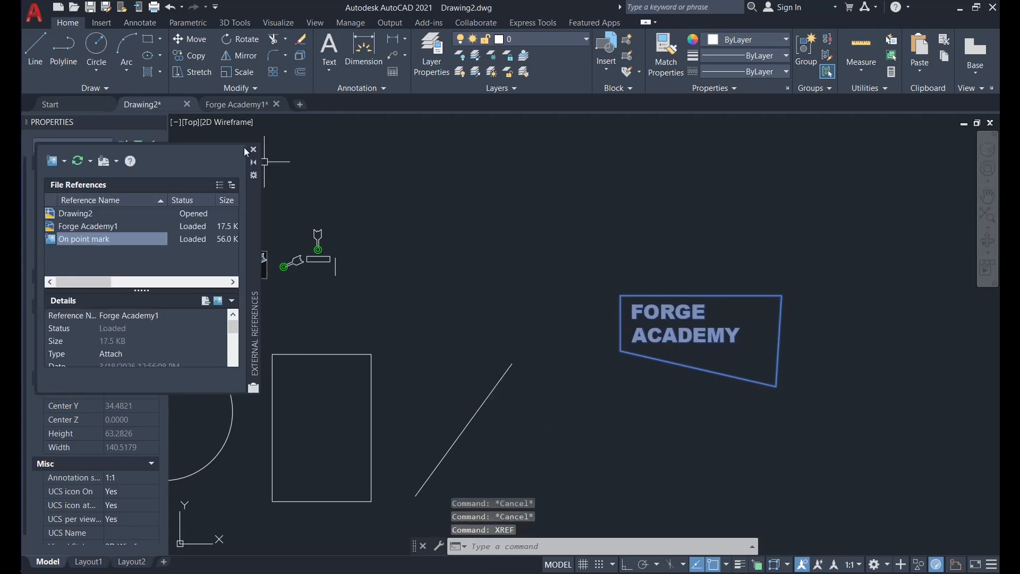
mouse_move(259, 321)
left_mouse_down()
mouse_move(564, 297)
mouse_move(583, 332)
left_mouse_up()
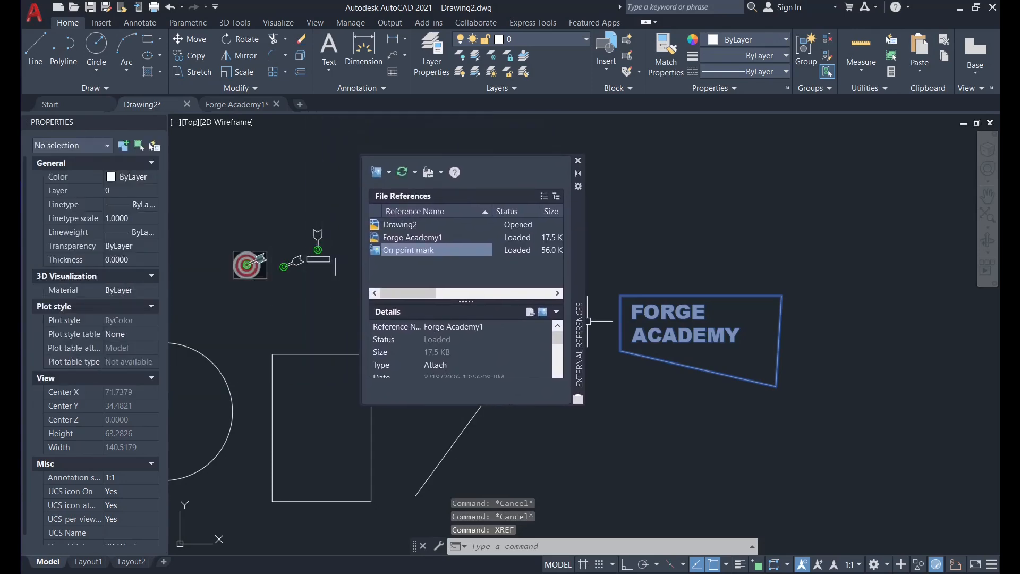
right_click(400, 256)
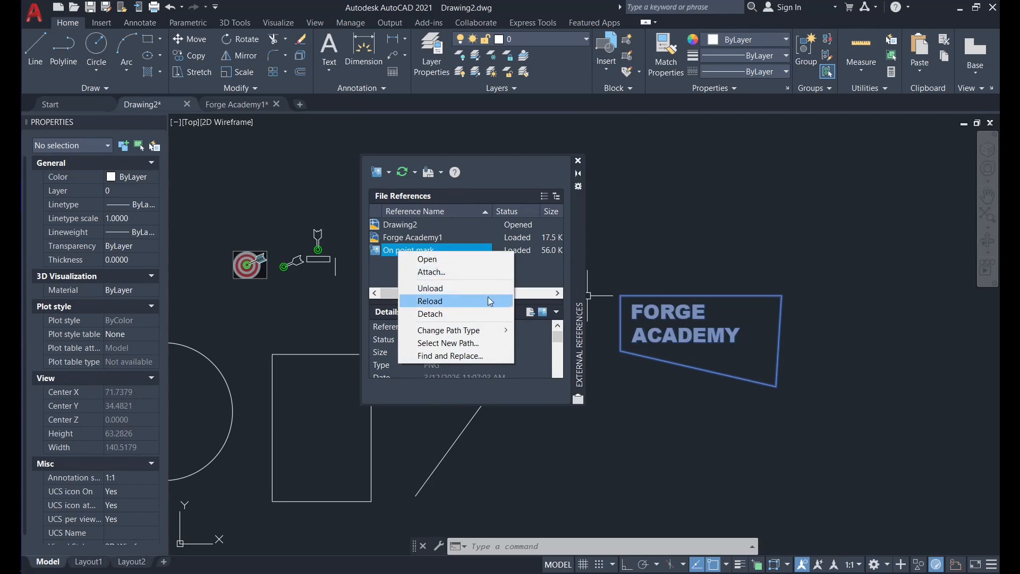
left_click(435, 314)
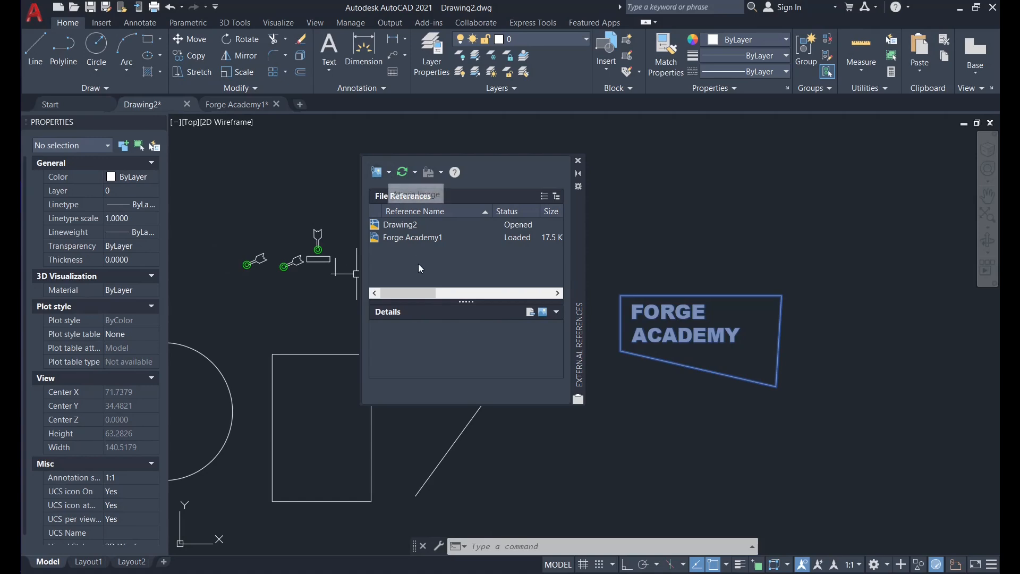
Unload the Forge Academy1 external reference
left_click(401, 242)
right_click(400, 241)
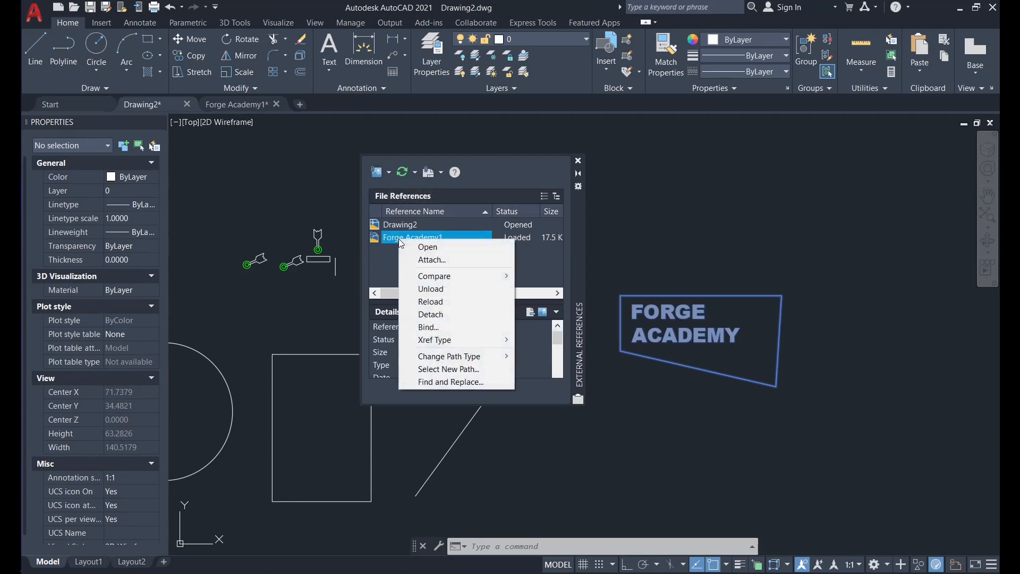
left_click(425, 289)
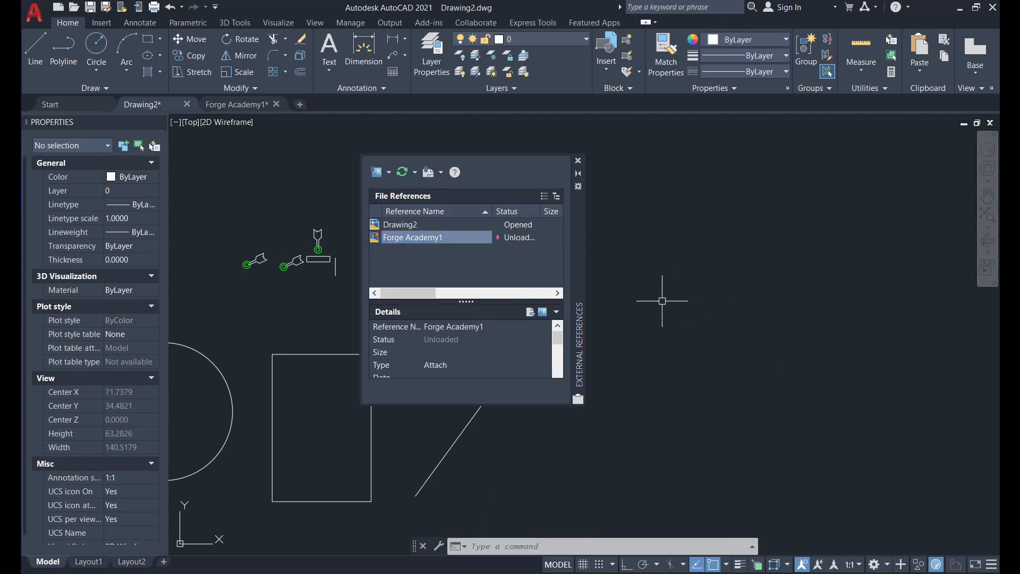
scroll(651, 300, "down", 2)
scroll(654, 303, "up", 5)
scroll(645, 314, "down", 5)
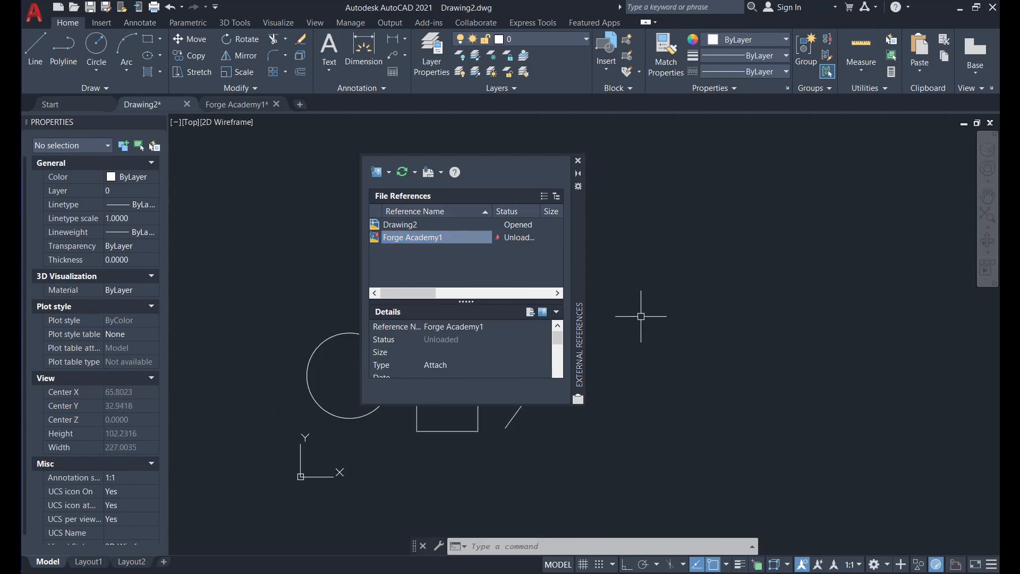
Reload the Forge Academy1 external reference, reopening the external references manager with XREF
right_click(452, 242)
left_click(481, 301)
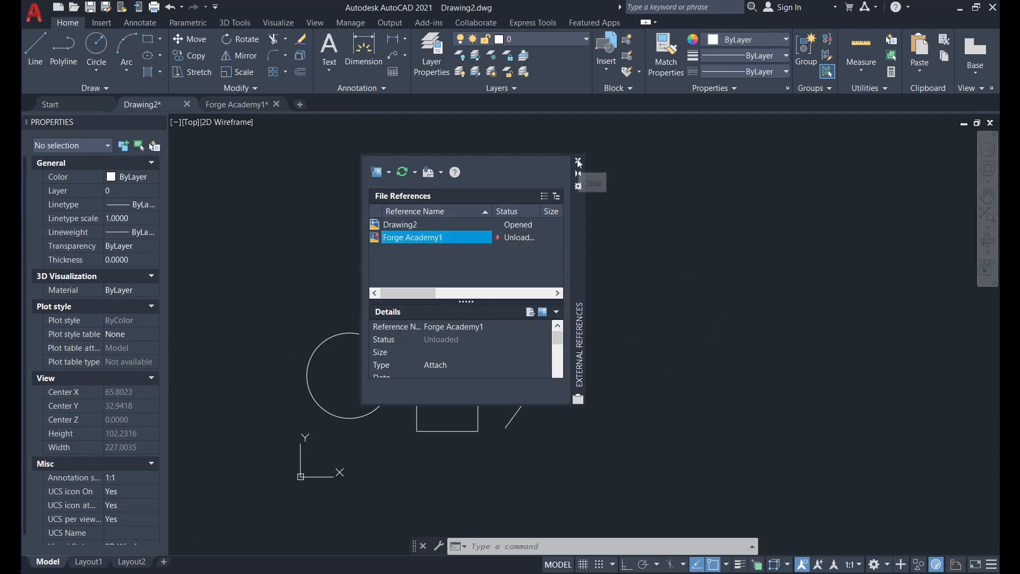
type("xref")
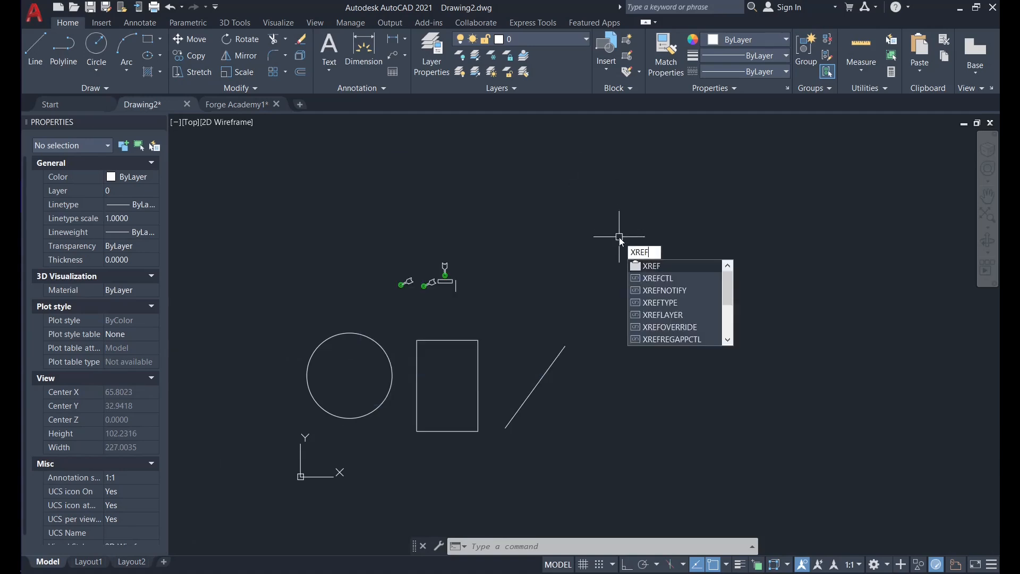
key("Return")
right_click(419, 239)
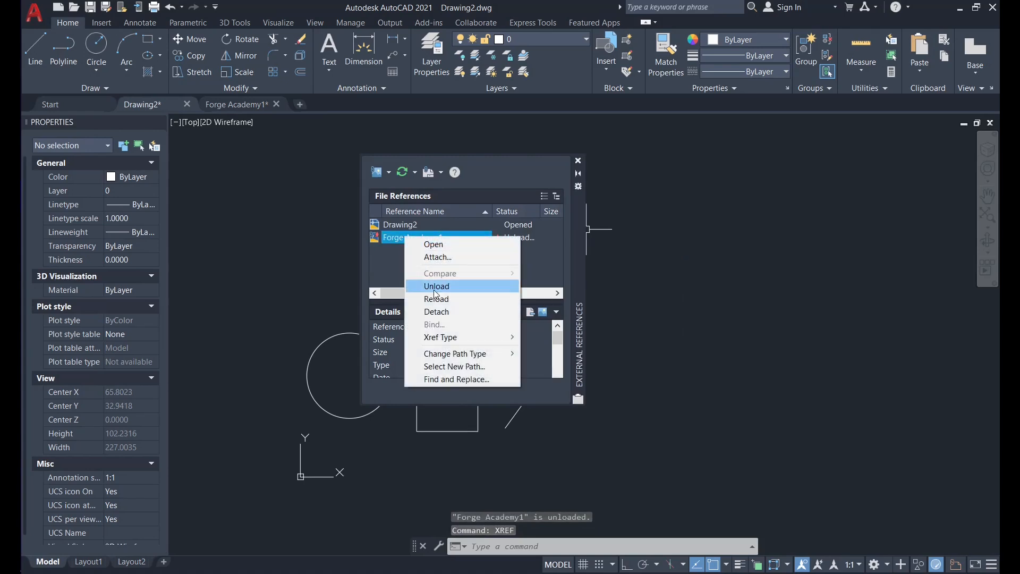
left_click(430, 305)
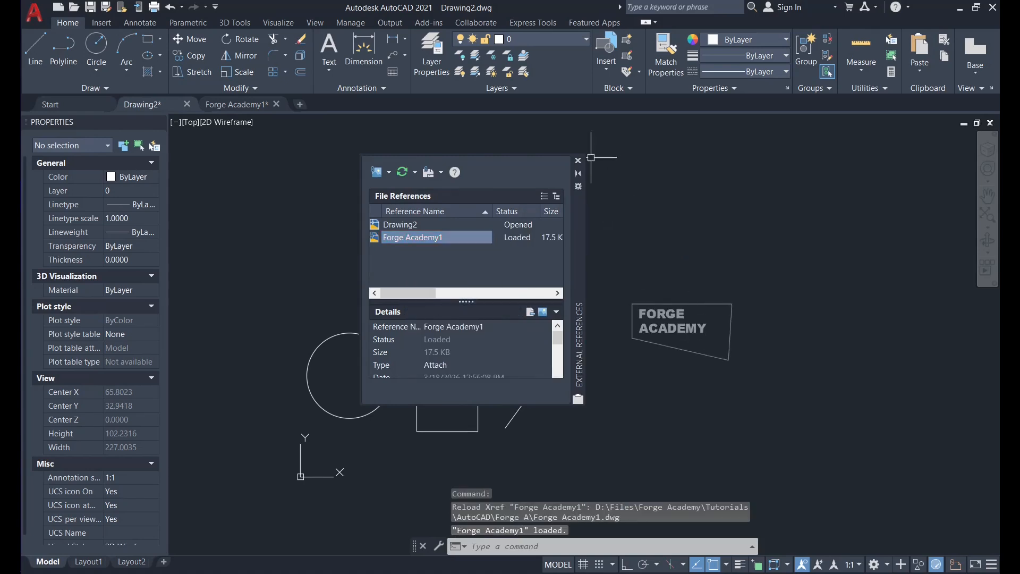